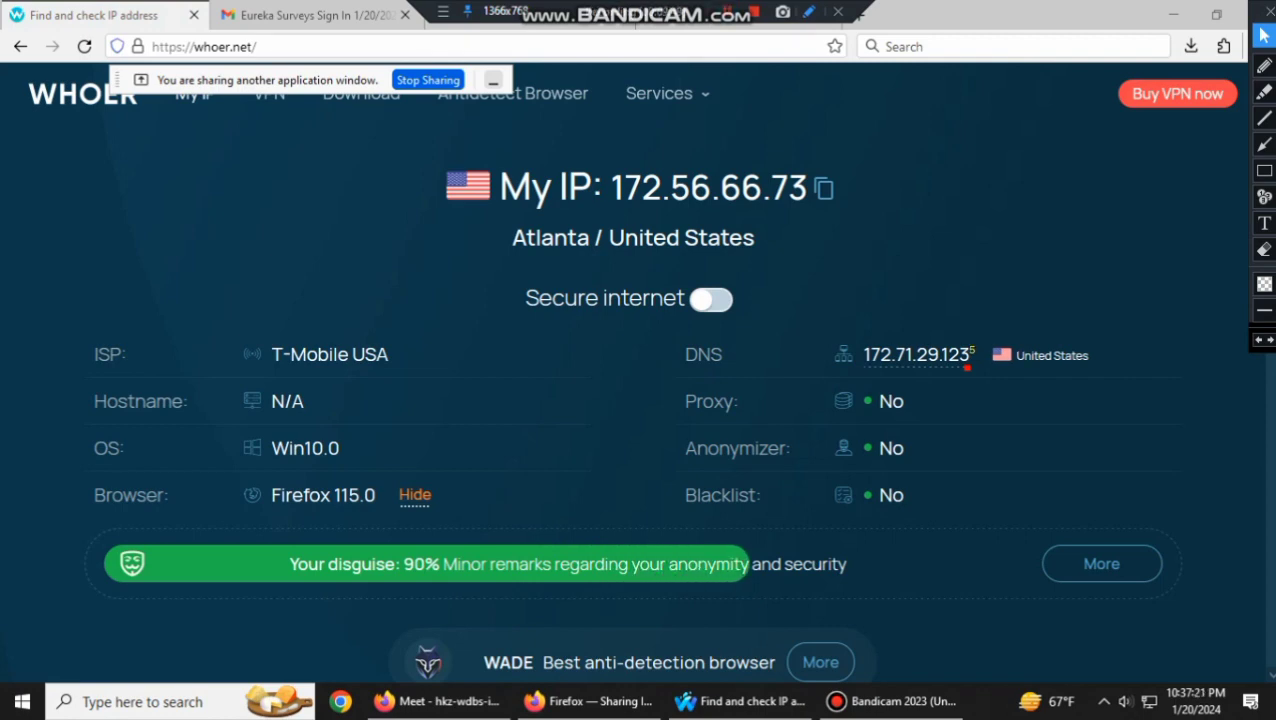
pyautogui.scroll(-5, 638, 400)
pyautogui.scroll(5, 638, 400)
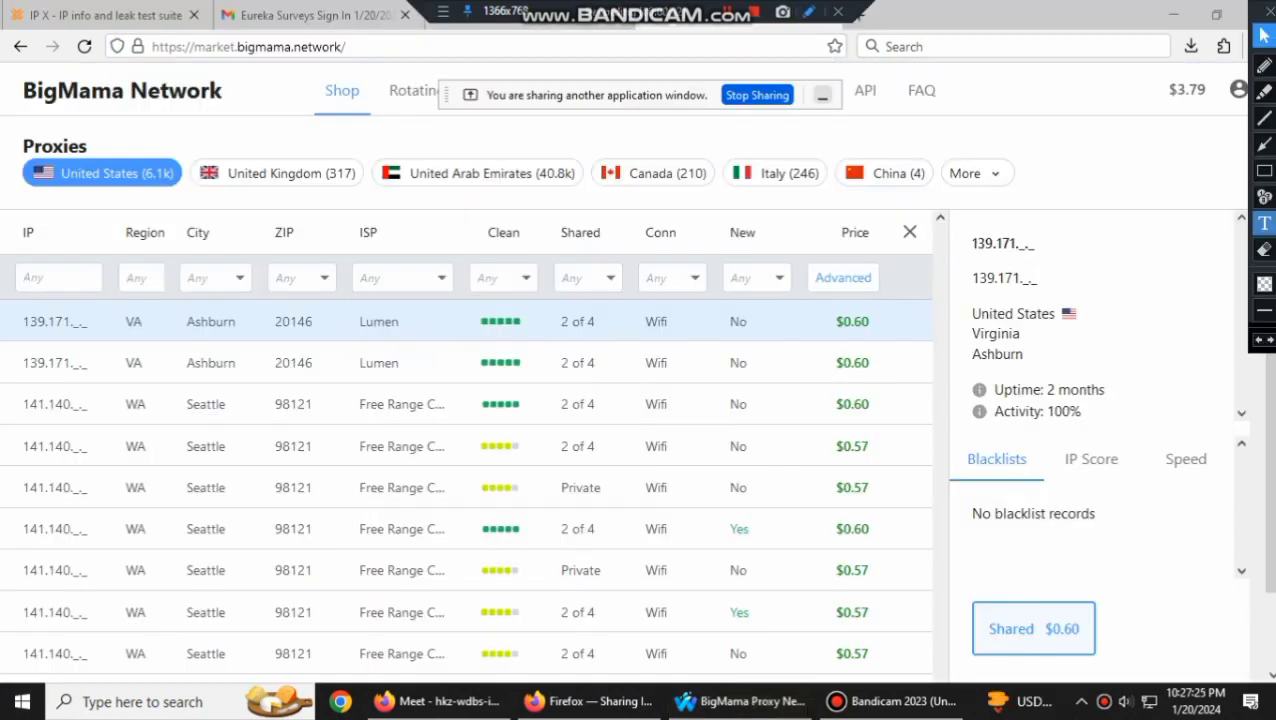
# Outline the ISP column's heading and filter with a red rectangle, and clear the drawing from the screen
pyautogui.click(1264, 170)
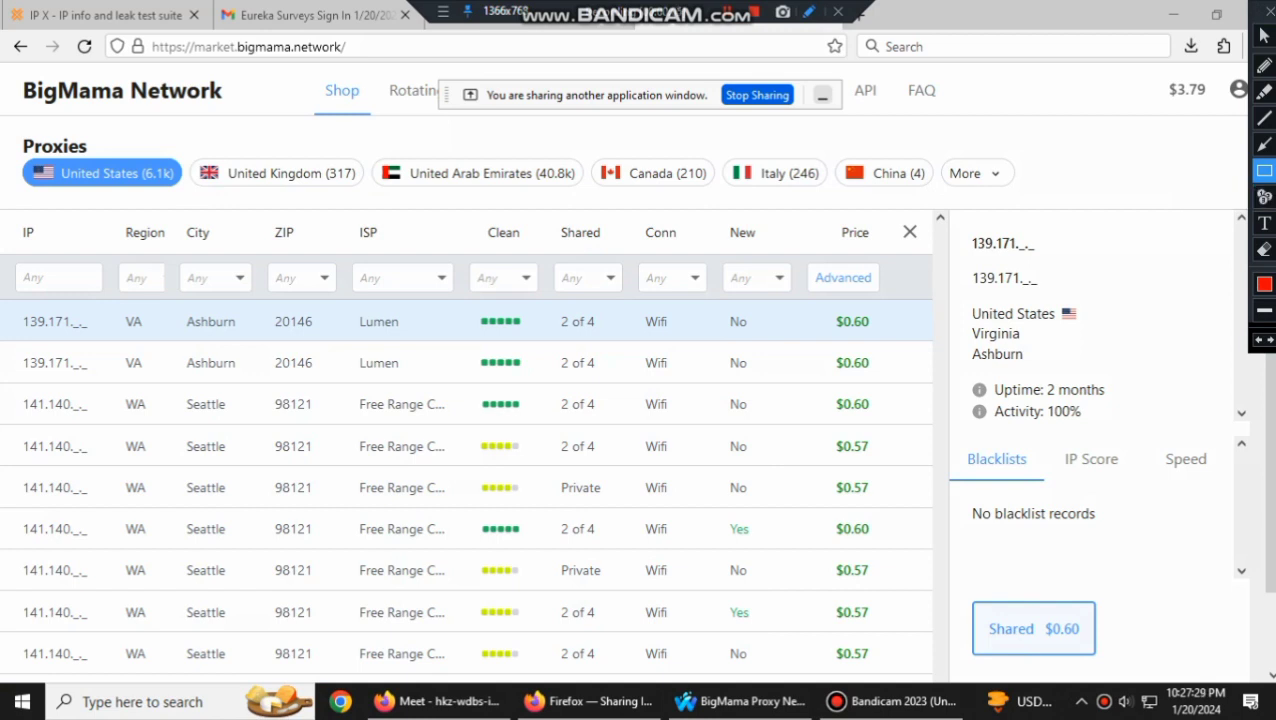
pyautogui.moveTo(339, 210)
pyautogui.mouseDown()
pyautogui.moveTo(404, 284)
pyautogui.moveTo(467, 302)
pyautogui.mouseUp()
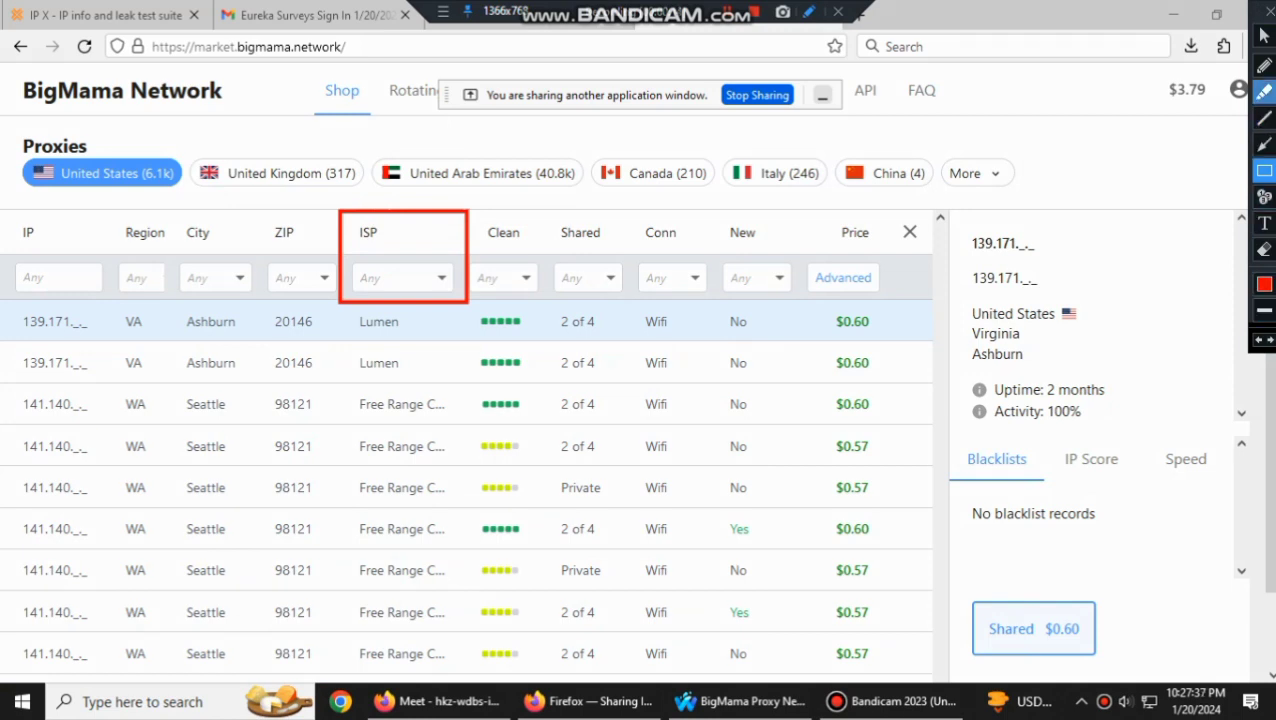
pyautogui.click(1264, 34)
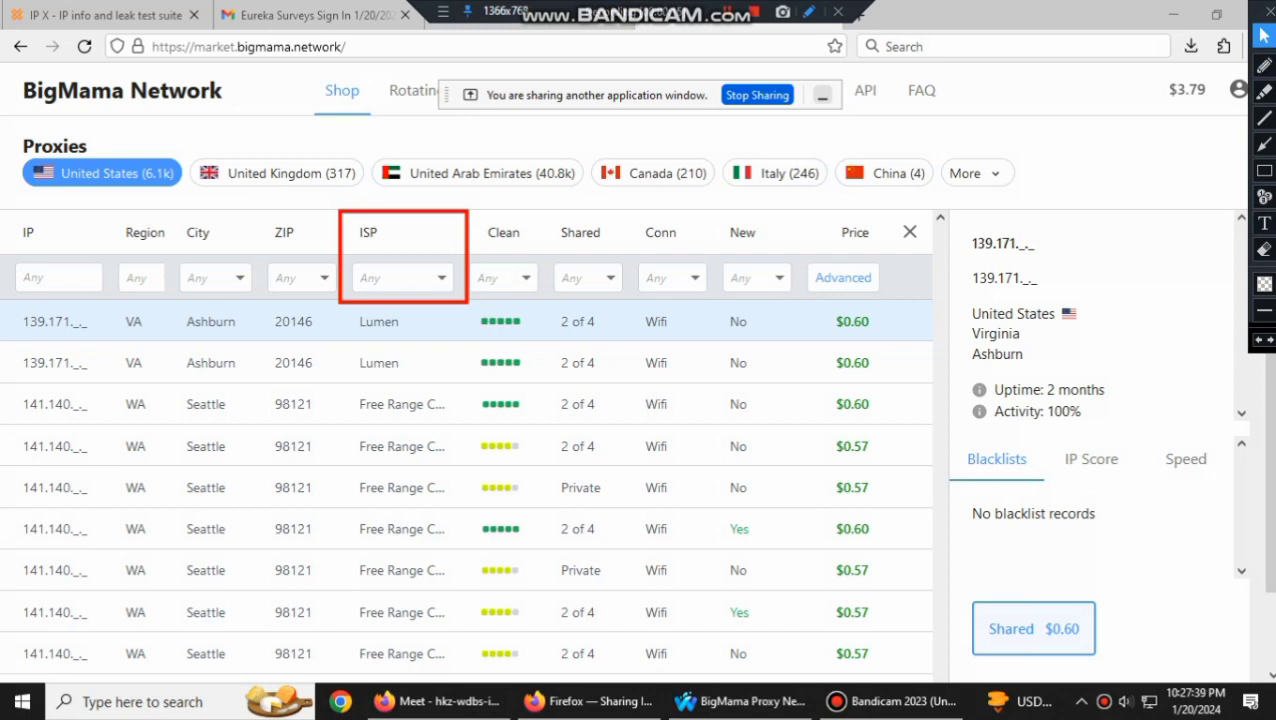
pyautogui.click(1258, 340)
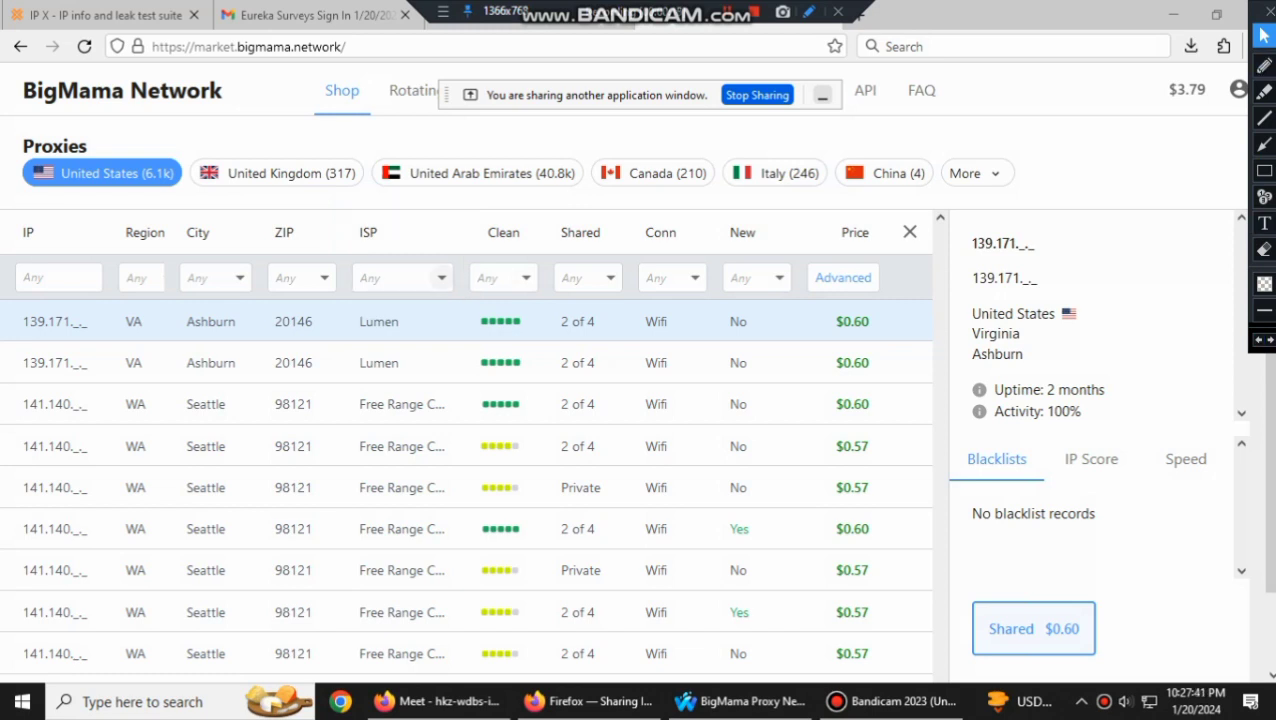
# Browse the ISP filter's provider list, try searching it for "t m", and clear the search text
pyautogui.click(441, 278)
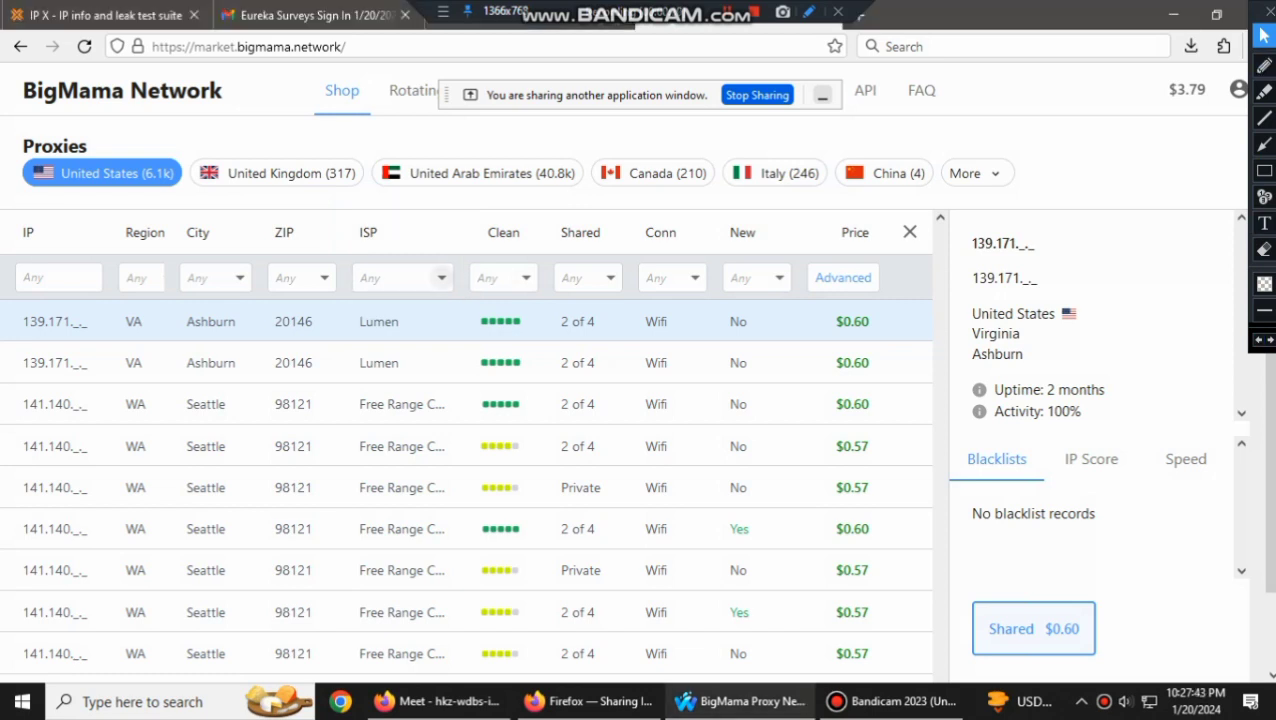
pyautogui.click(441, 278)
pyautogui.scroll(-6, 480, 350)
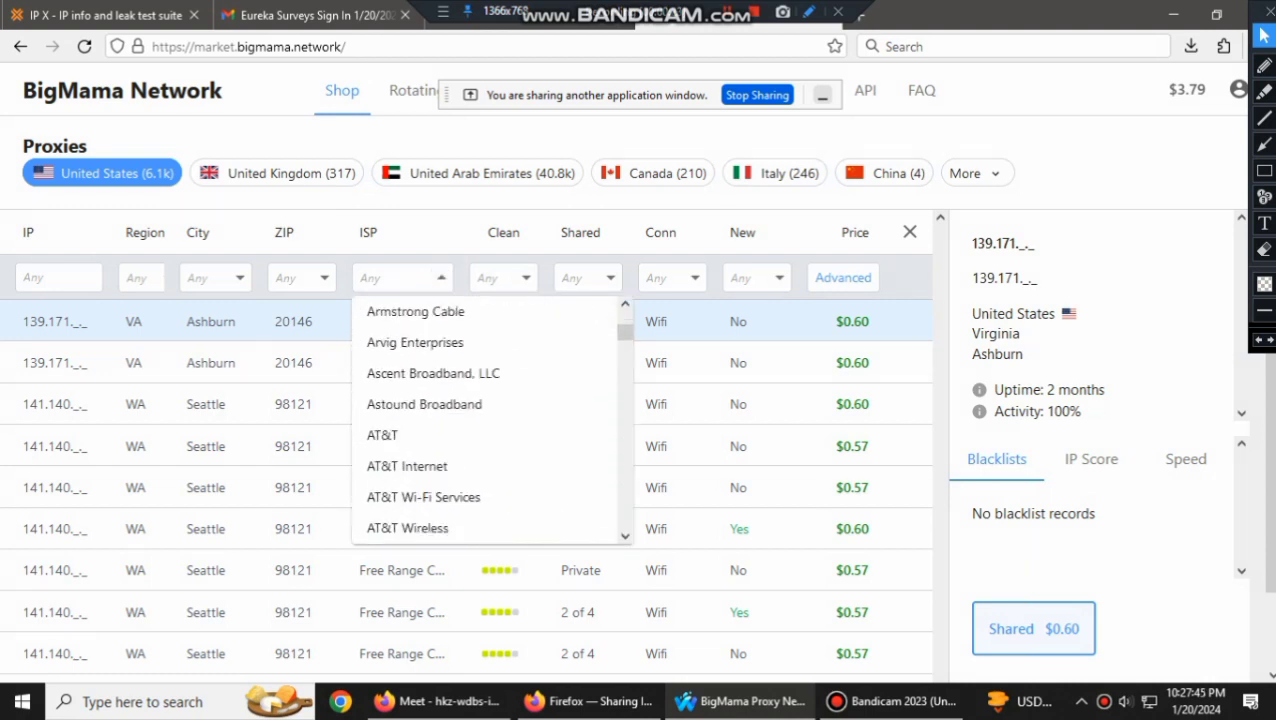
pyautogui.scroll(-6, 480, 390)
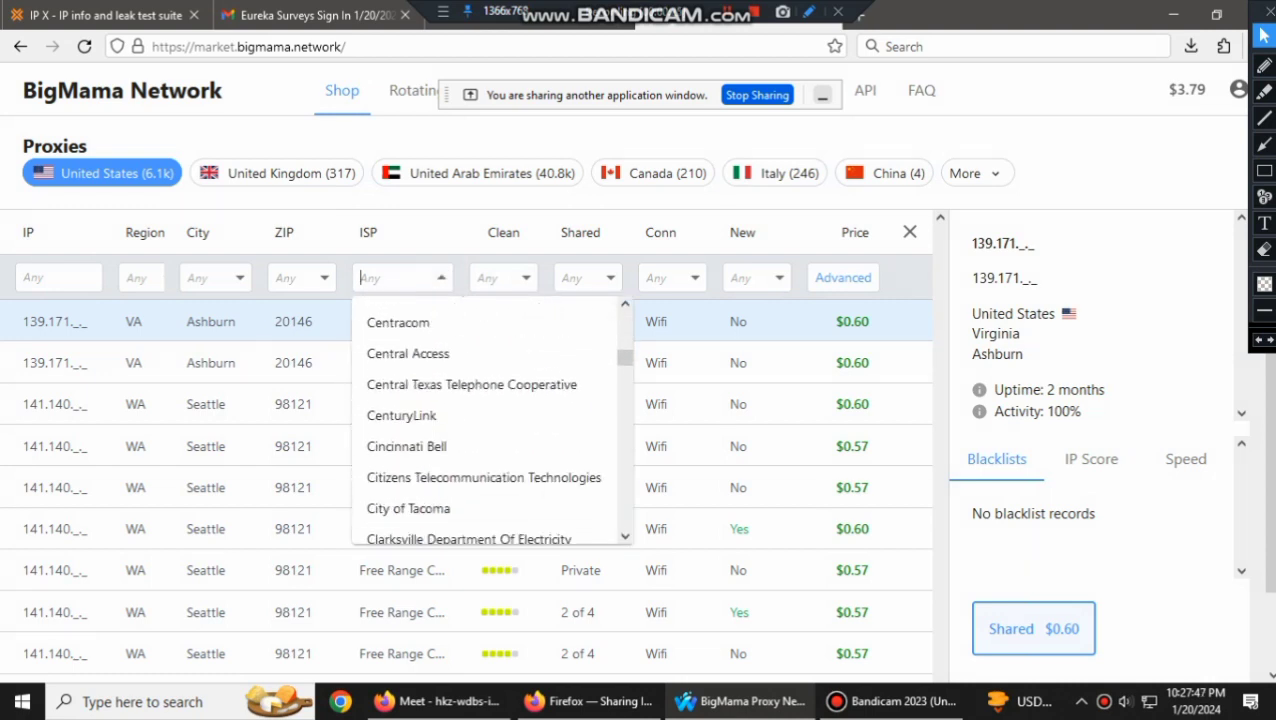
pyautogui.scroll(-10, 480, 390)
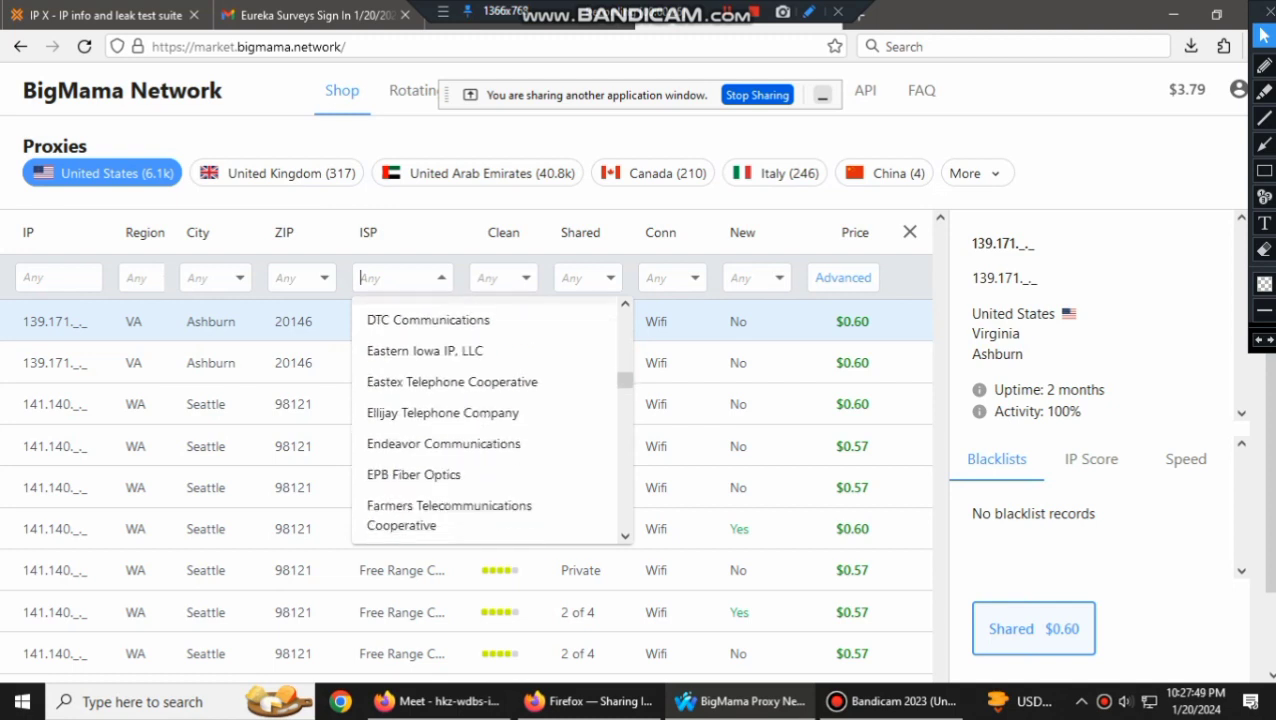
pyautogui.scroll(-5, 480, 415)
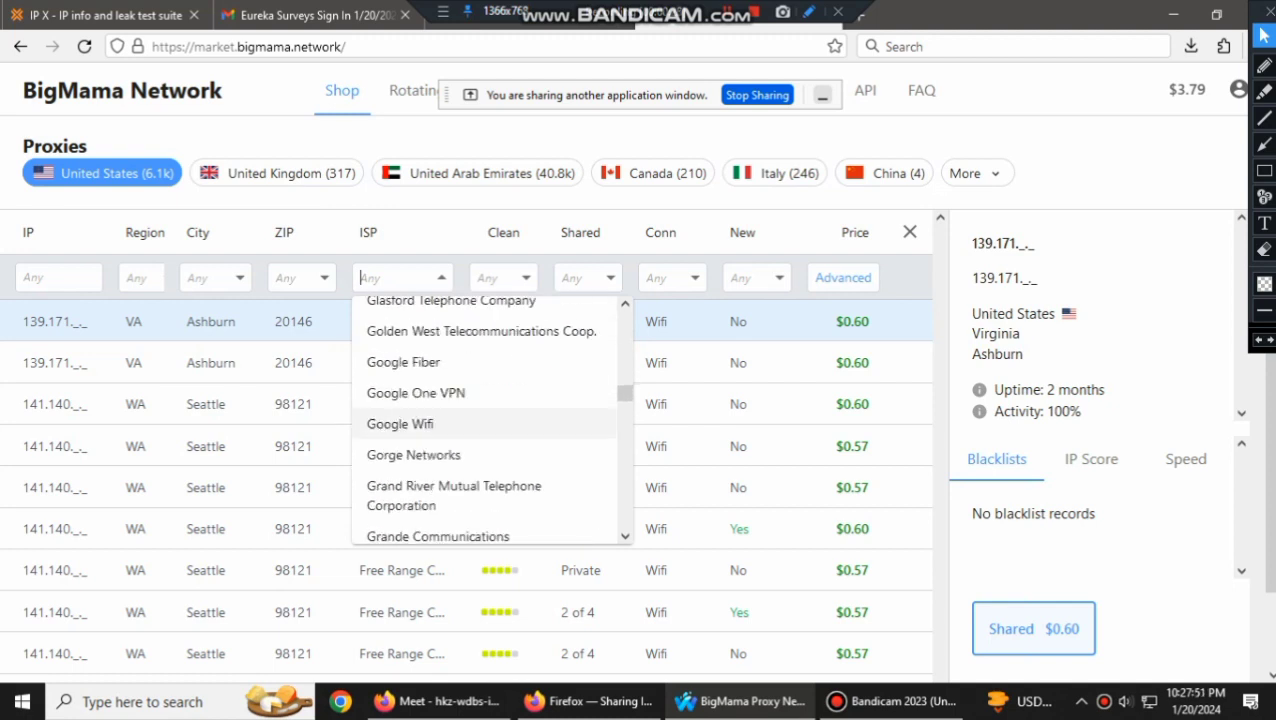
pyautogui.write('t m')
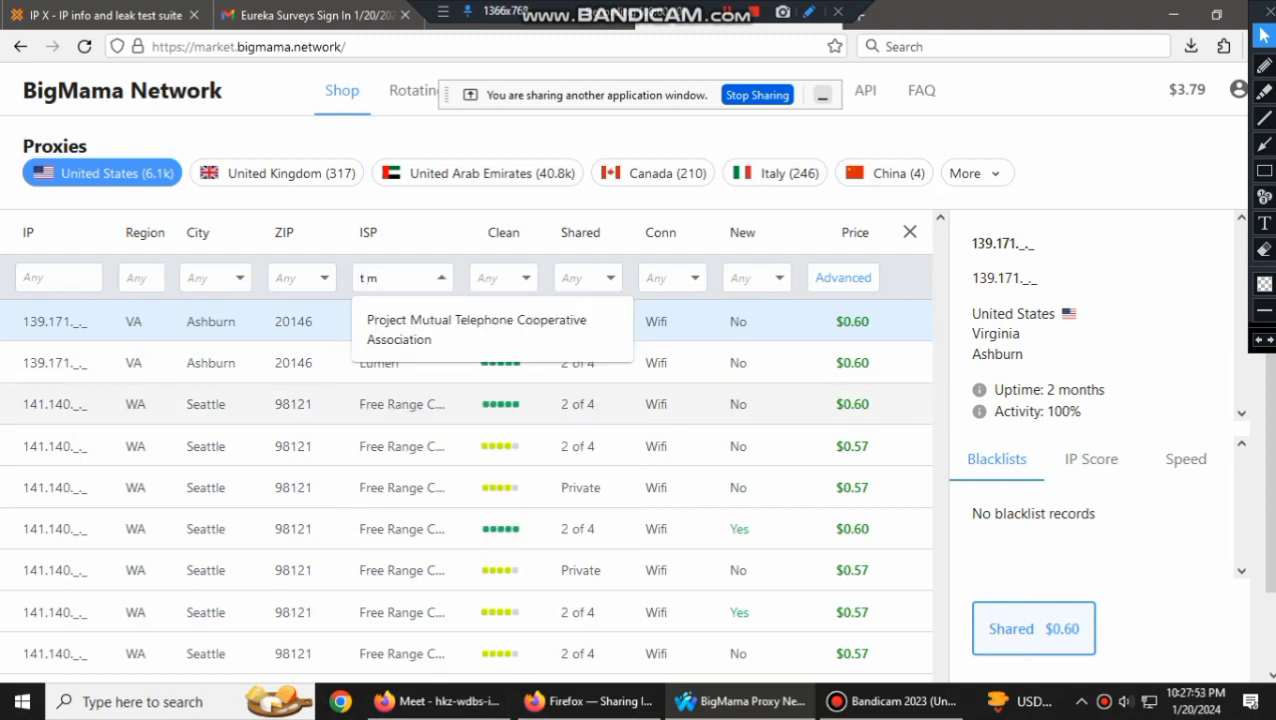
pyautogui.hotkey('ctrl', 'a')
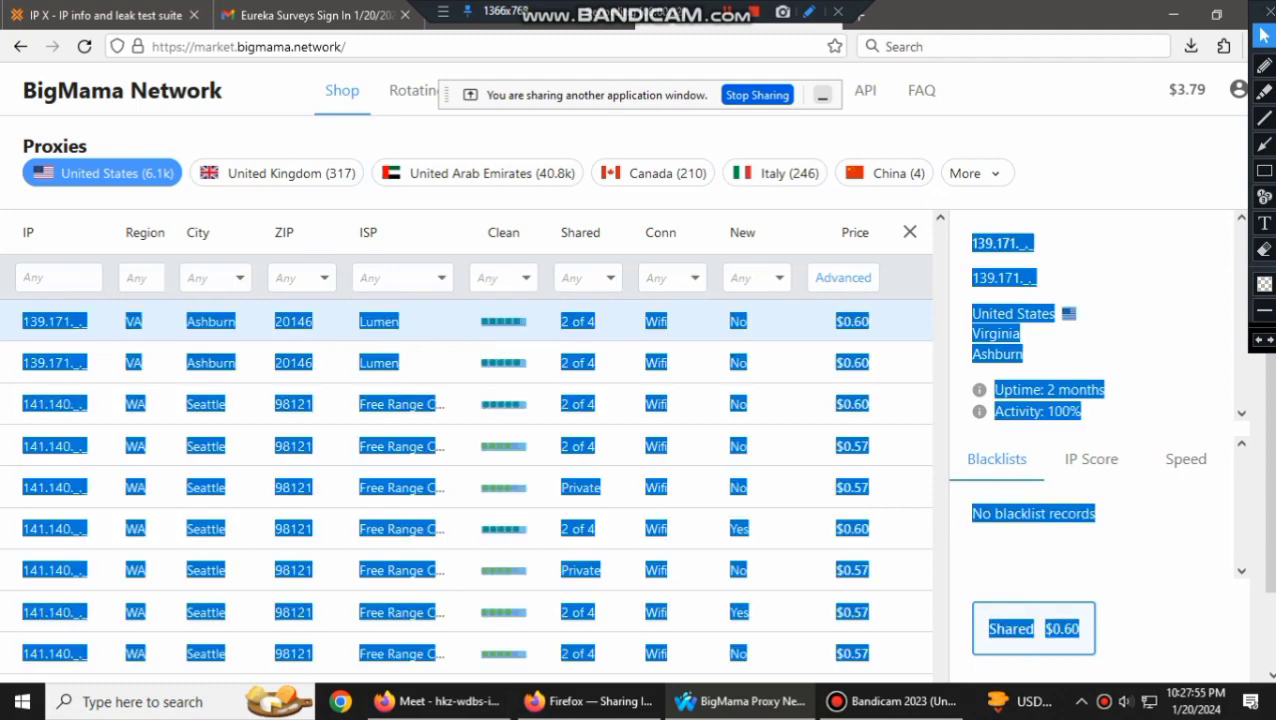
pyautogui.press('BackSpace')
# Filter the United States proxies by the ISP T-Mobile USA
pyautogui.write('T')
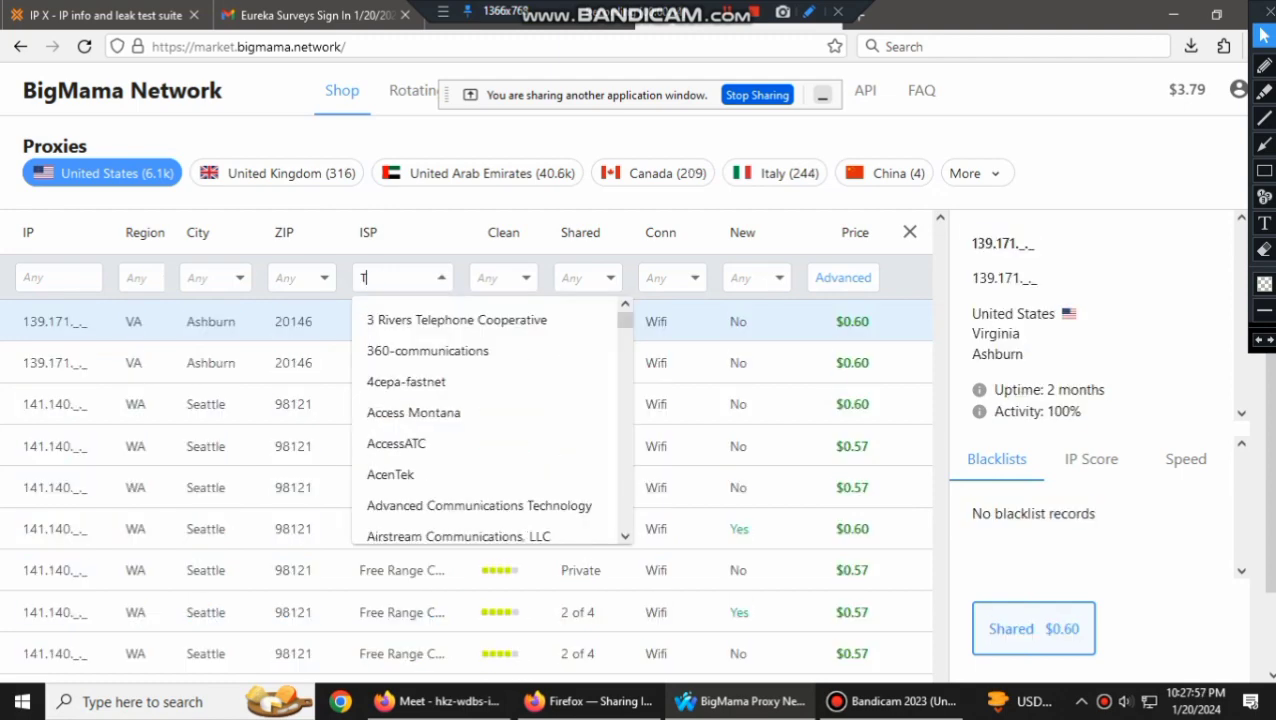
pyautogui.scroll(-3, 490, 420)
pyautogui.scroll(-10, 490, 420)
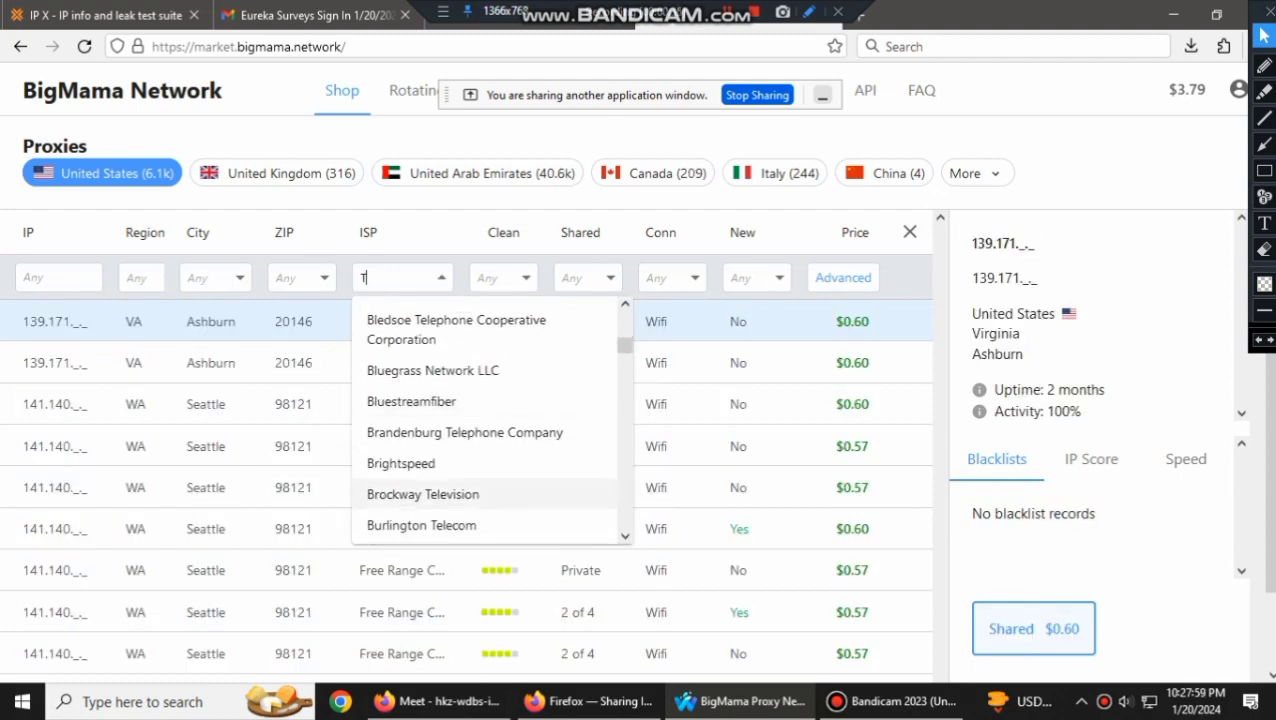
pyautogui.scroll(-8, 470, 468)
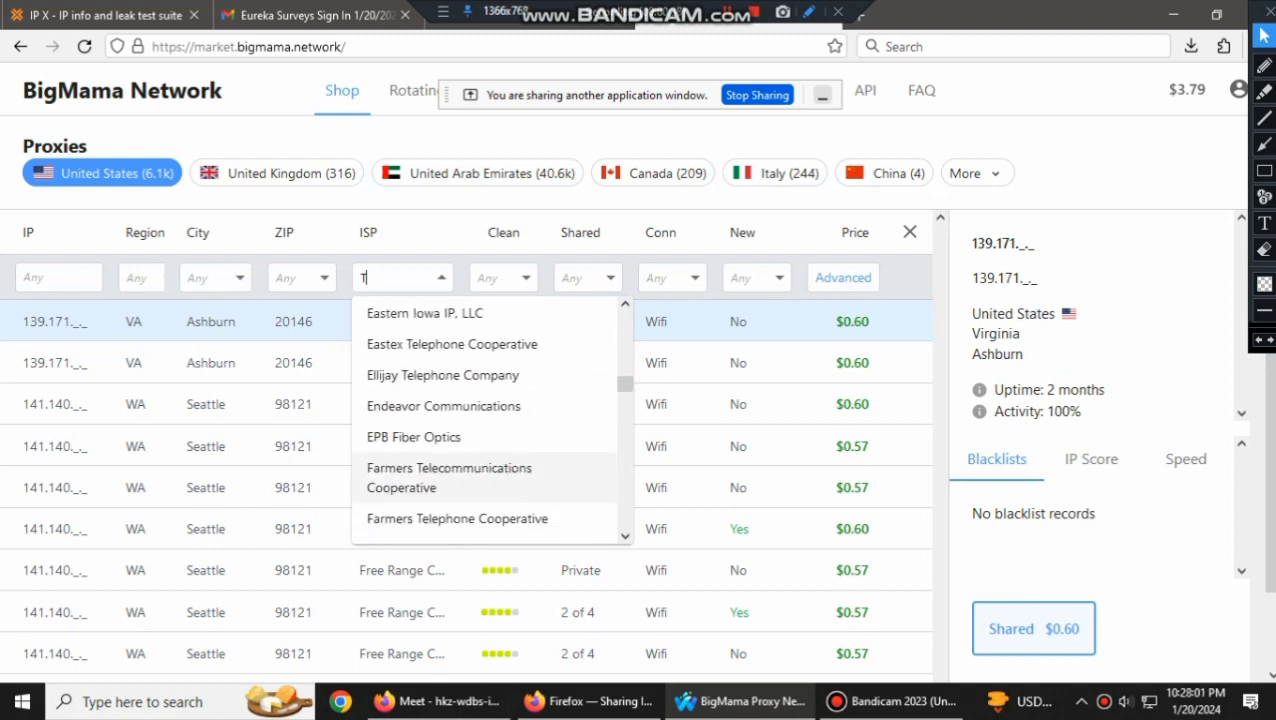
pyautogui.scroll(2, 470, 468)
pyautogui.scroll(-15, 470, 460)
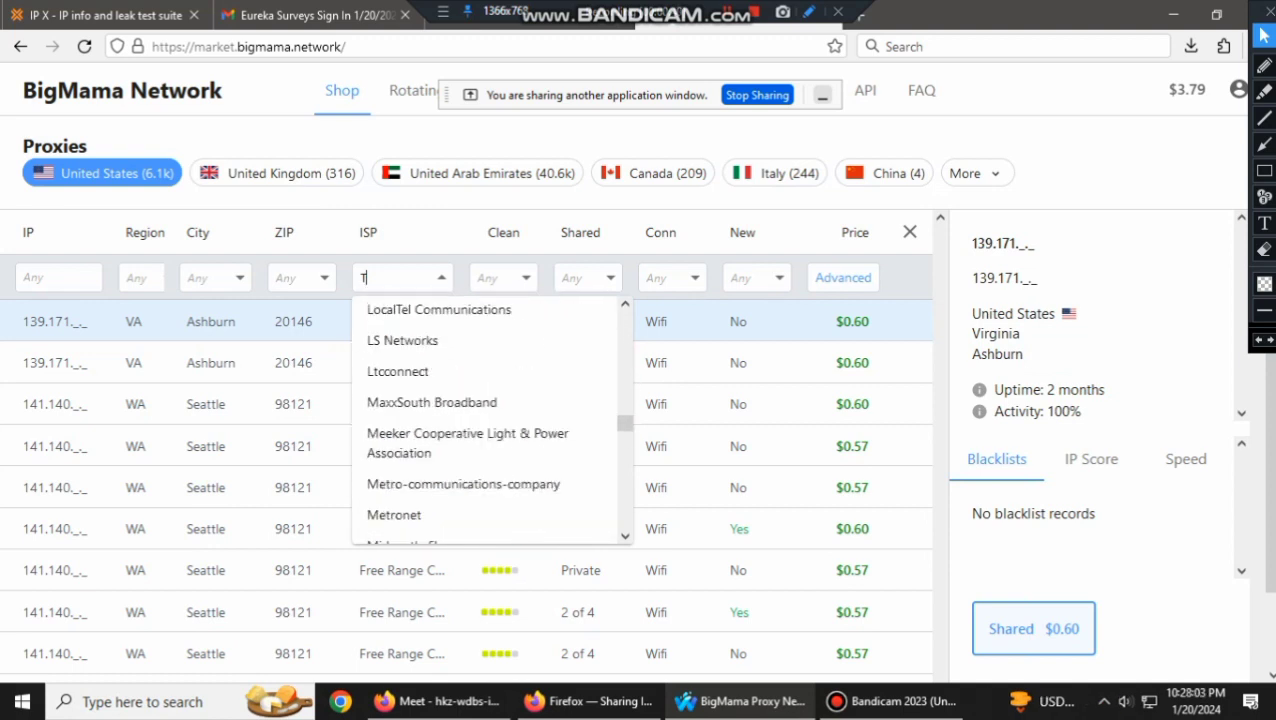
pyautogui.scroll(-15, 470, 460)
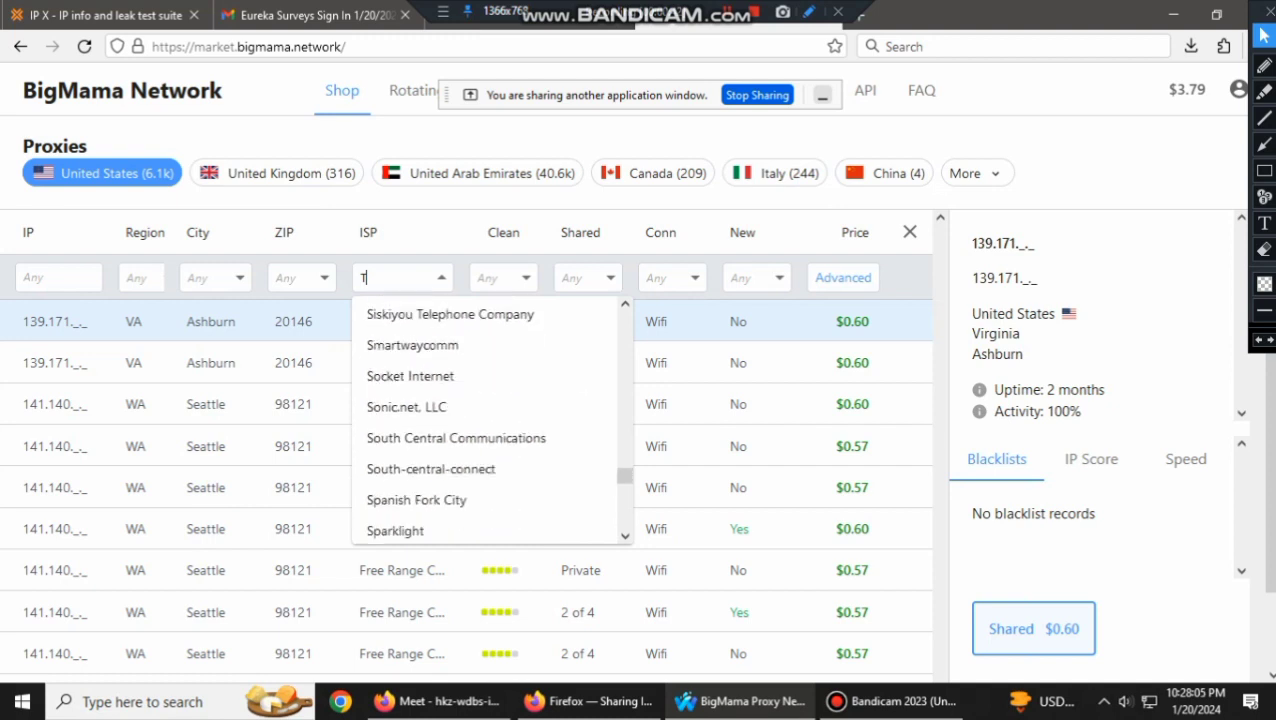
pyautogui.scroll(5, 440, 470)
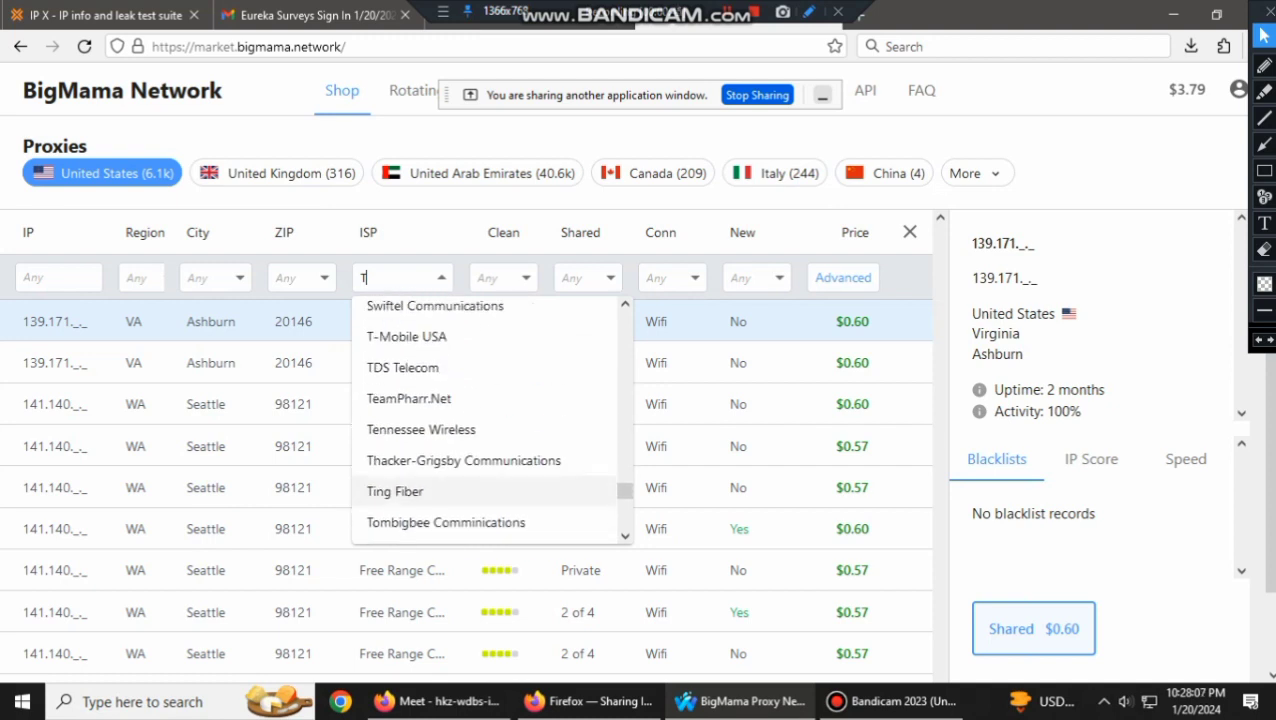
pyautogui.click(420, 441)
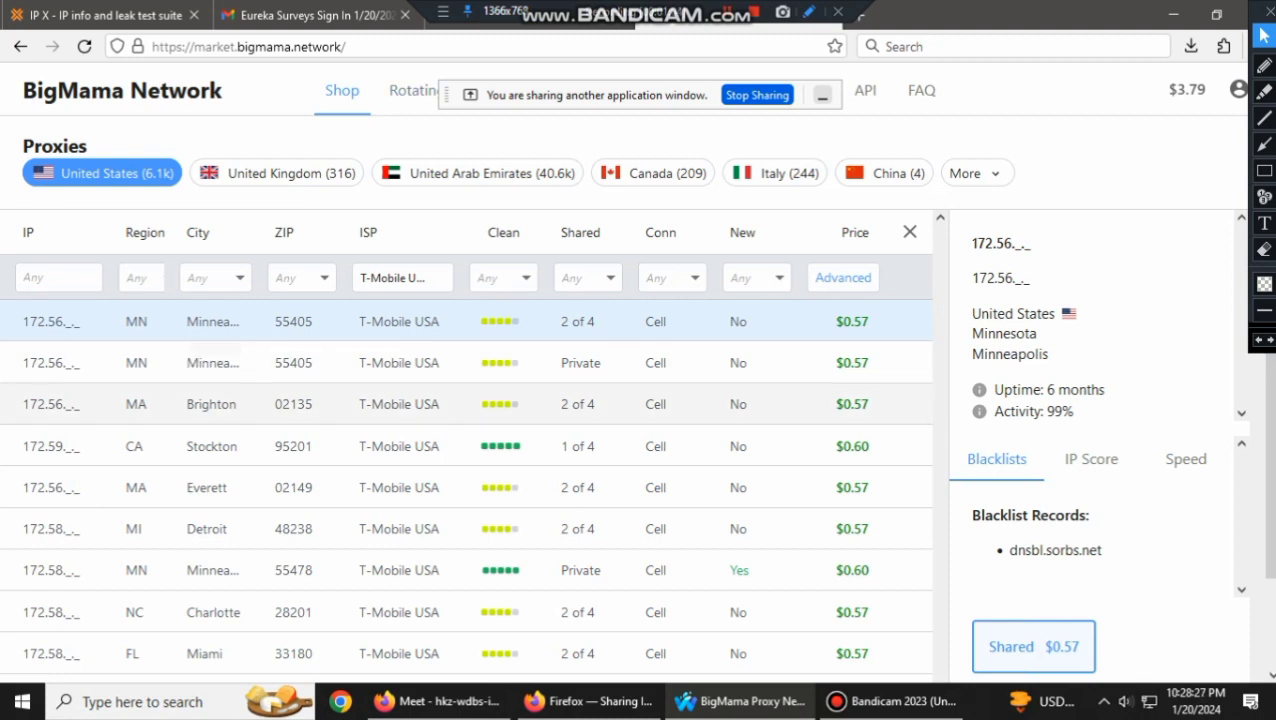
# Set the Clean filter of the T-Mobile USA proxy list to 10
pyautogui.scroll(-2, 466, 420)
pyautogui.scroll(2, 466, 420)
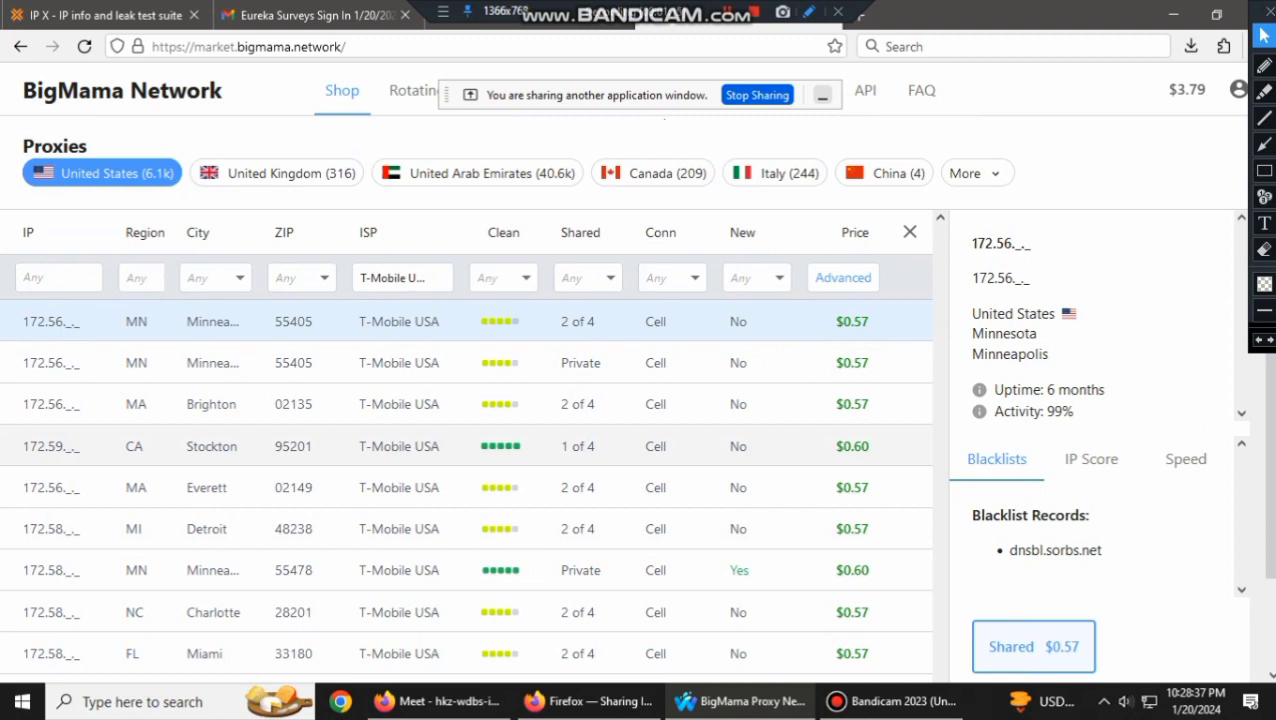
pyautogui.scroll(-1, 466, 365)
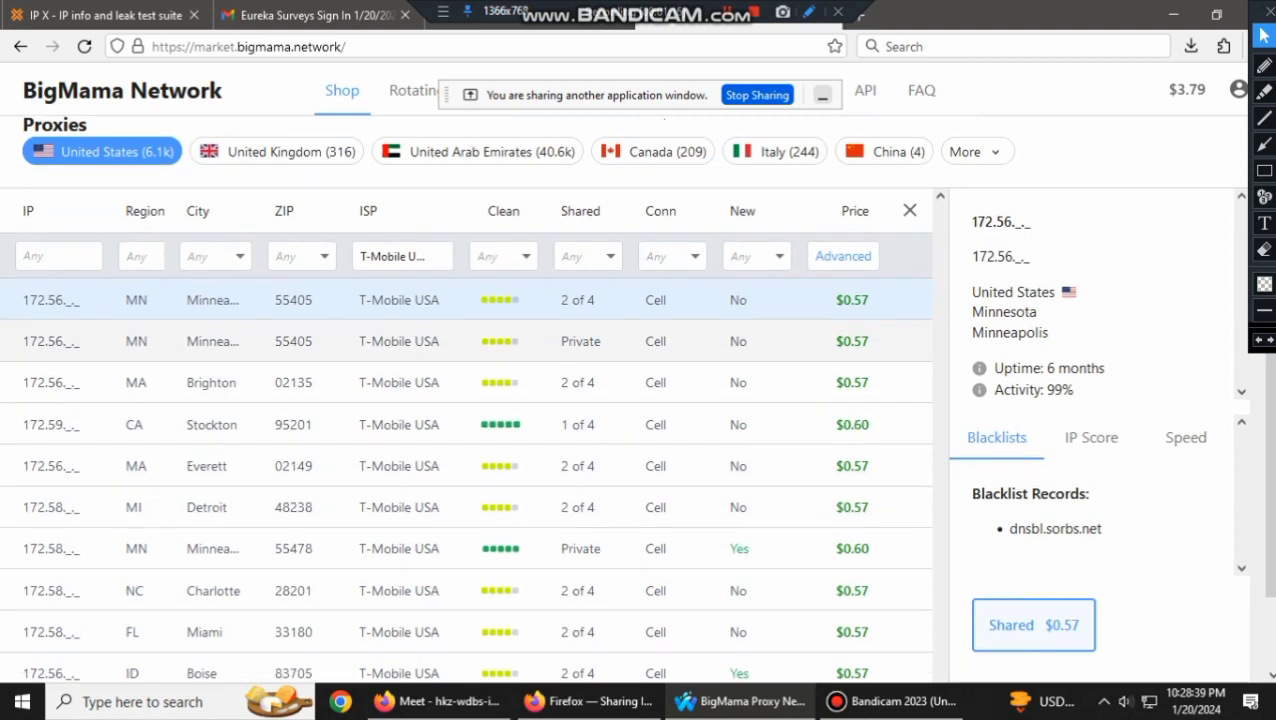
pyautogui.scroll(-1, 466, 380)
pyautogui.scroll(2, 466, 380)
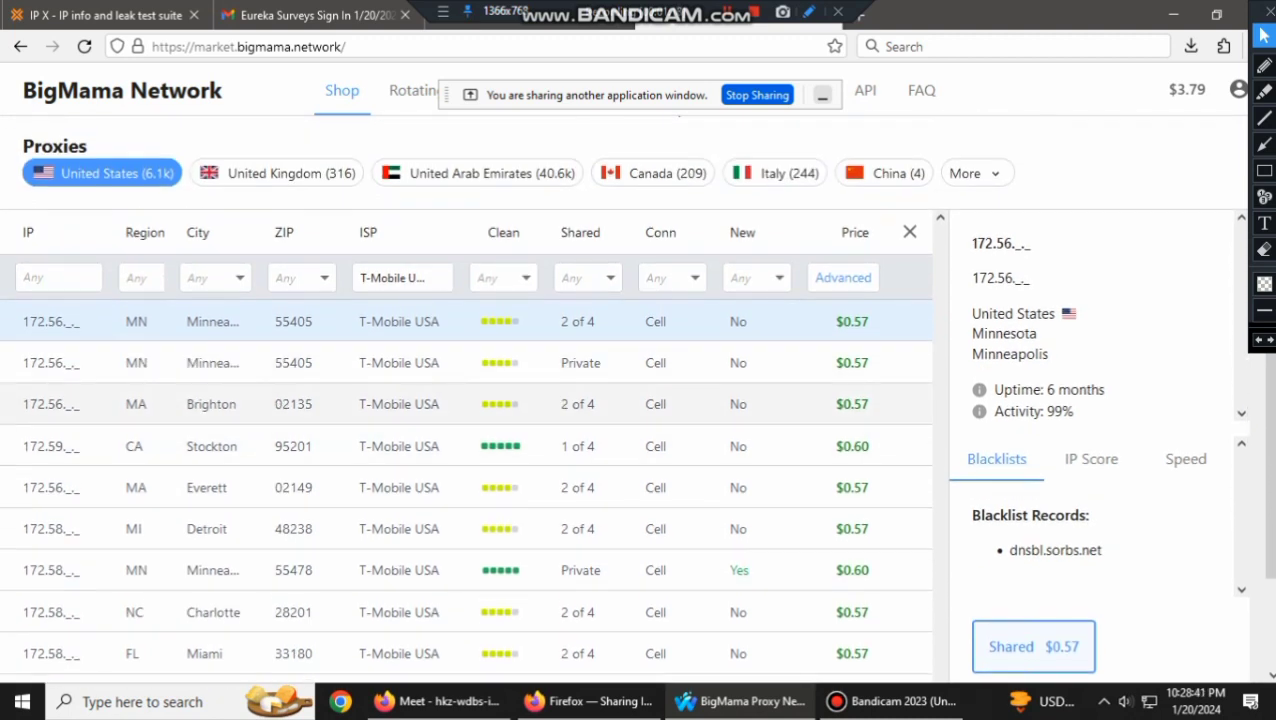
pyautogui.click(525, 277)
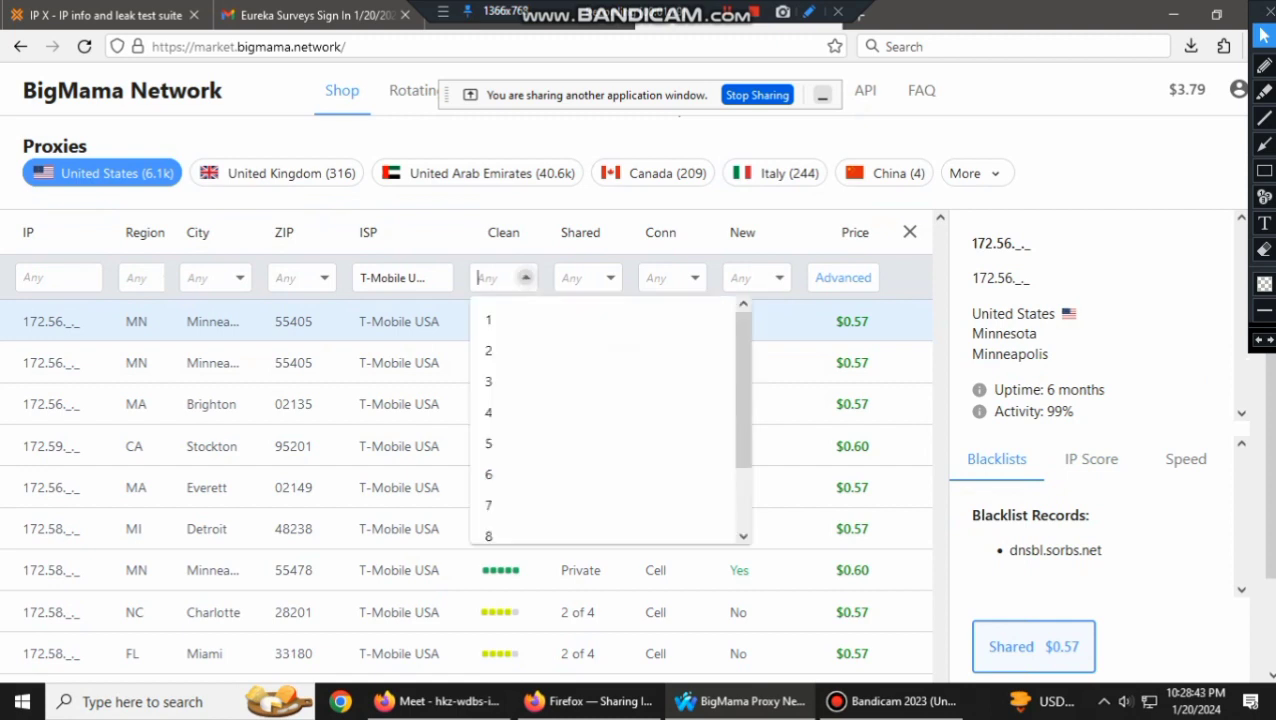
pyautogui.scroll(-1, 600, 420)
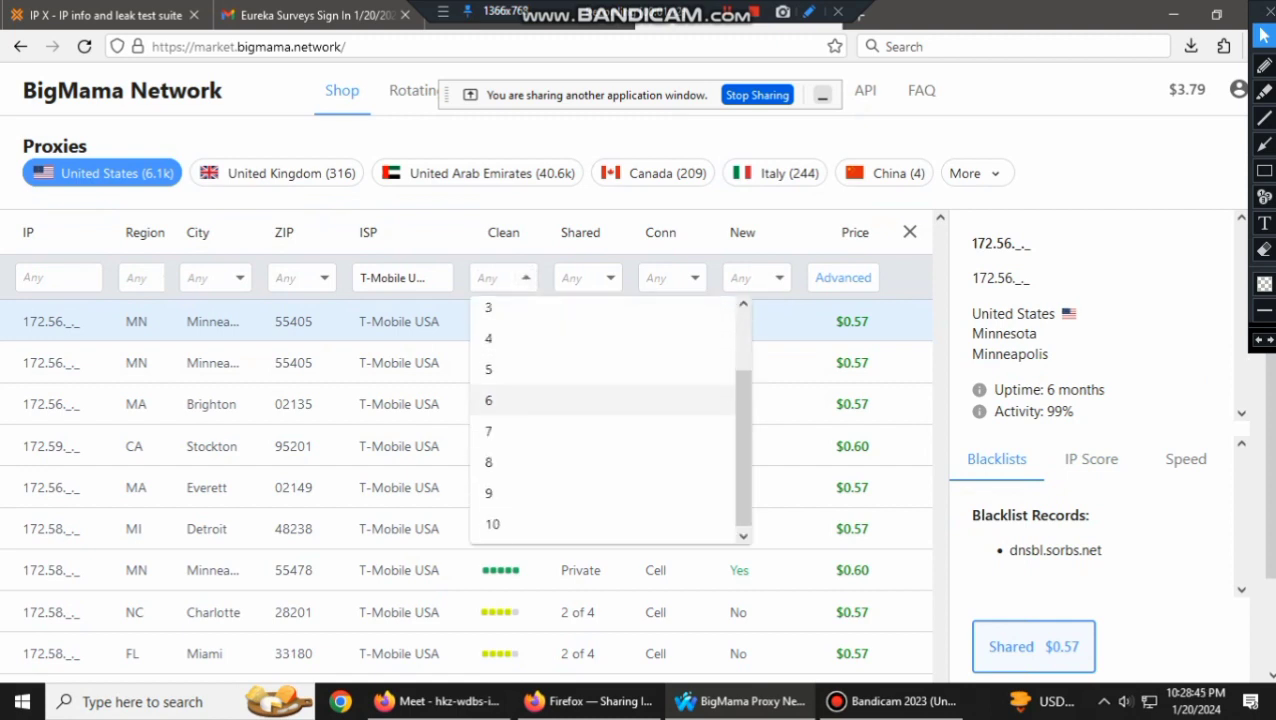
pyautogui.click(490, 521)
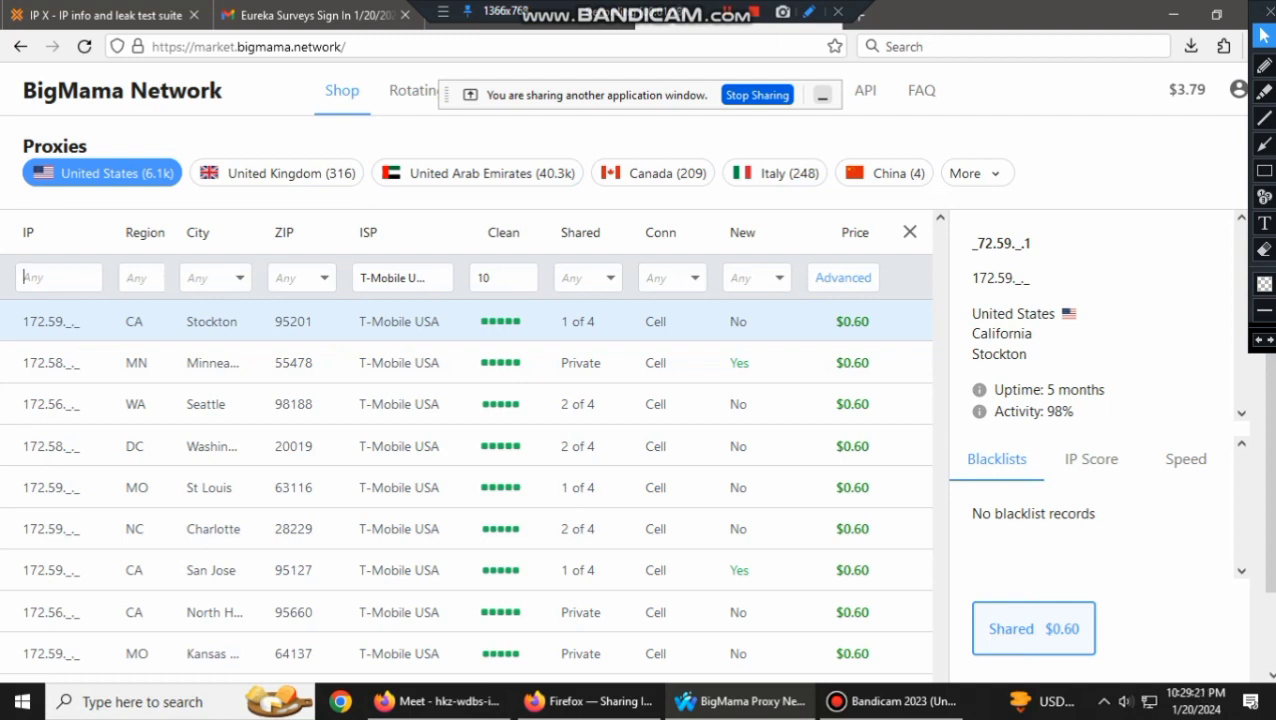
# Try filtering the proxies by IP 78 and by the Shared option, clearing each of these filters again
pyautogui.write('78')
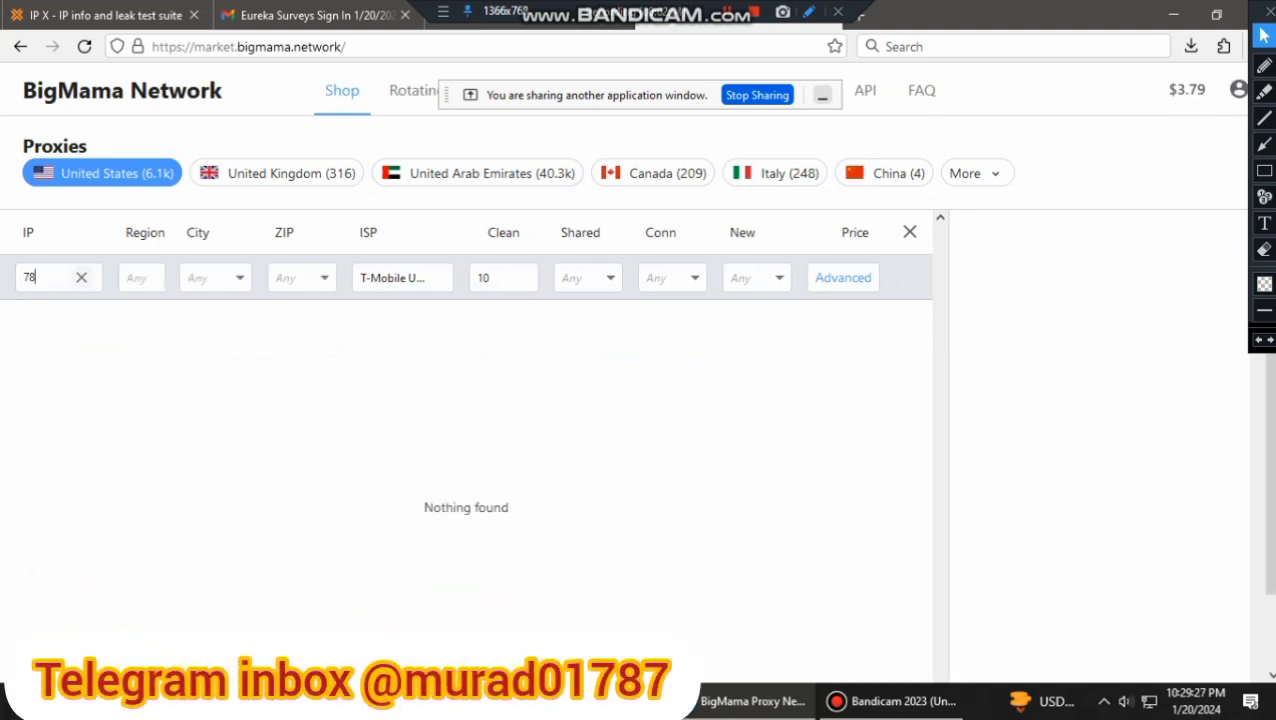
pyautogui.click(81, 278)
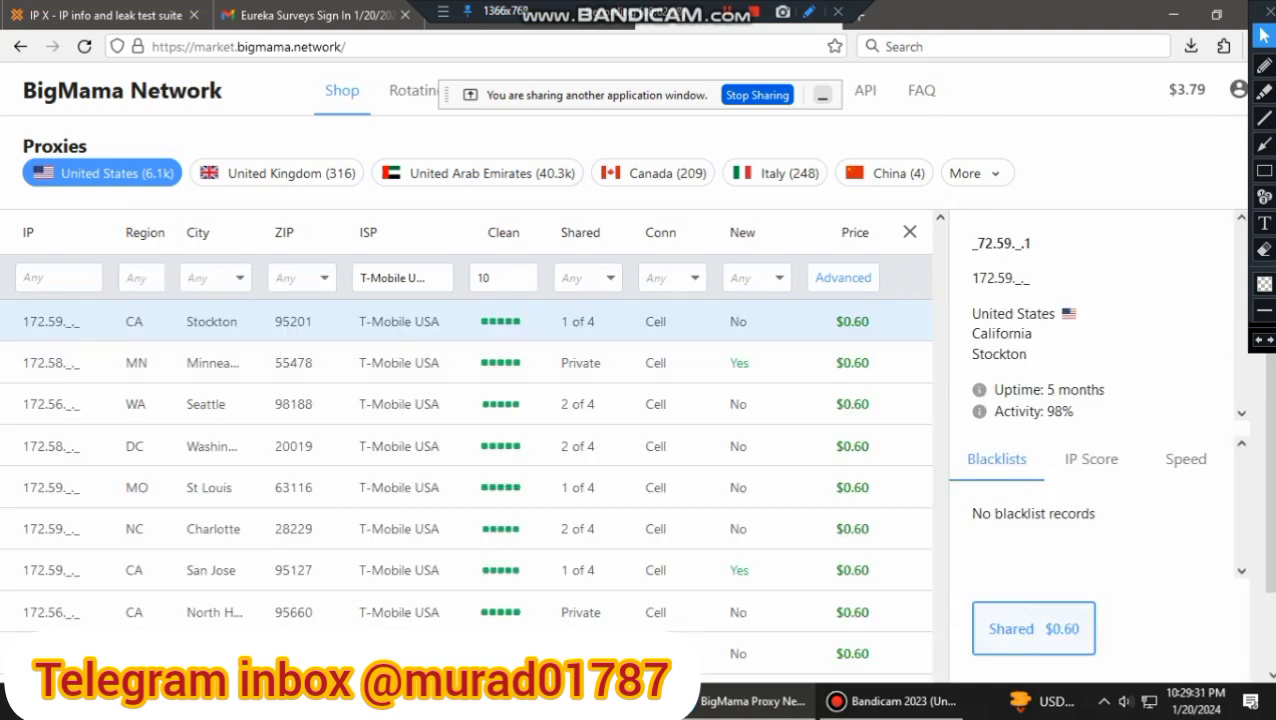
pyautogui.click(609, 278)
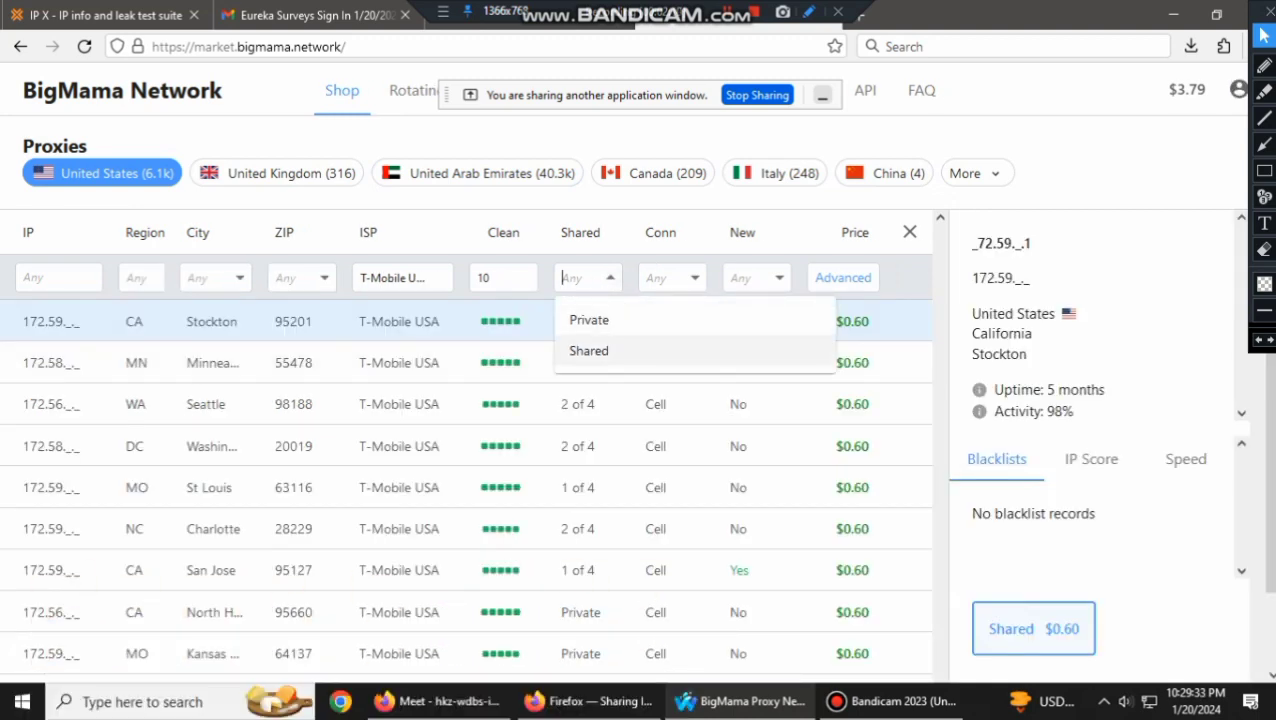
pyautogui.click(589, 350)
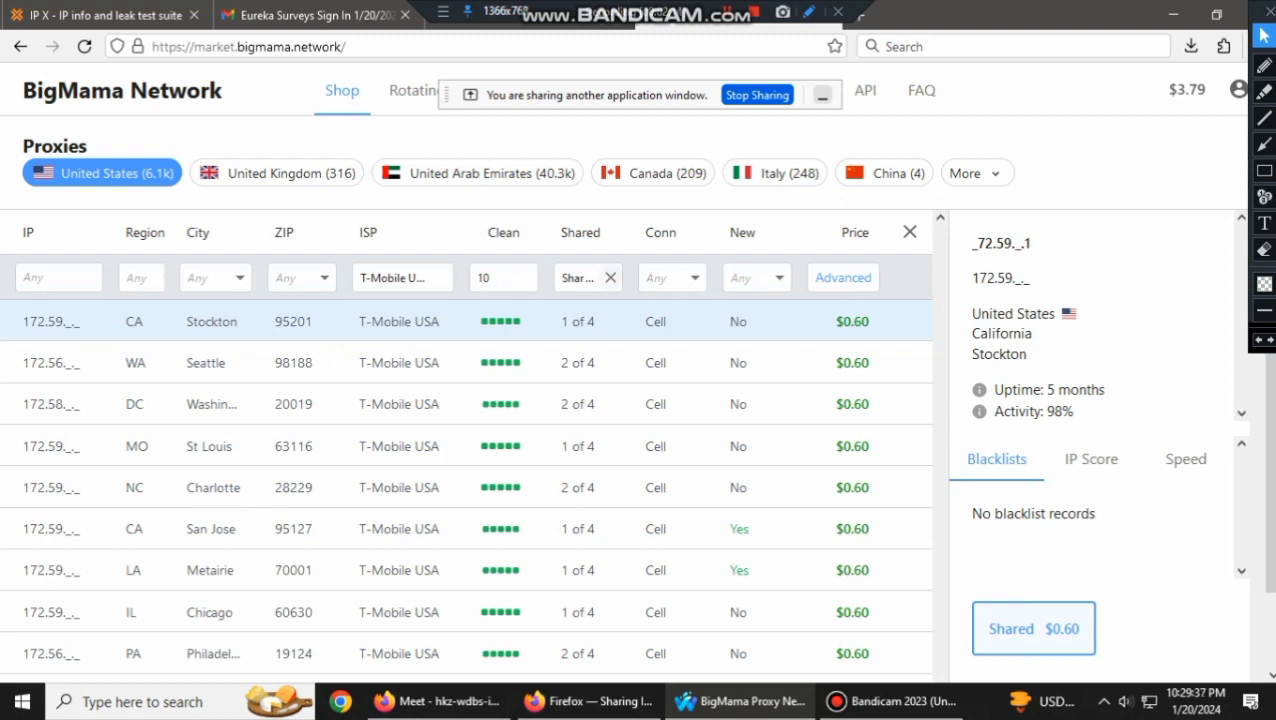
pyautogui.click(610, 277)
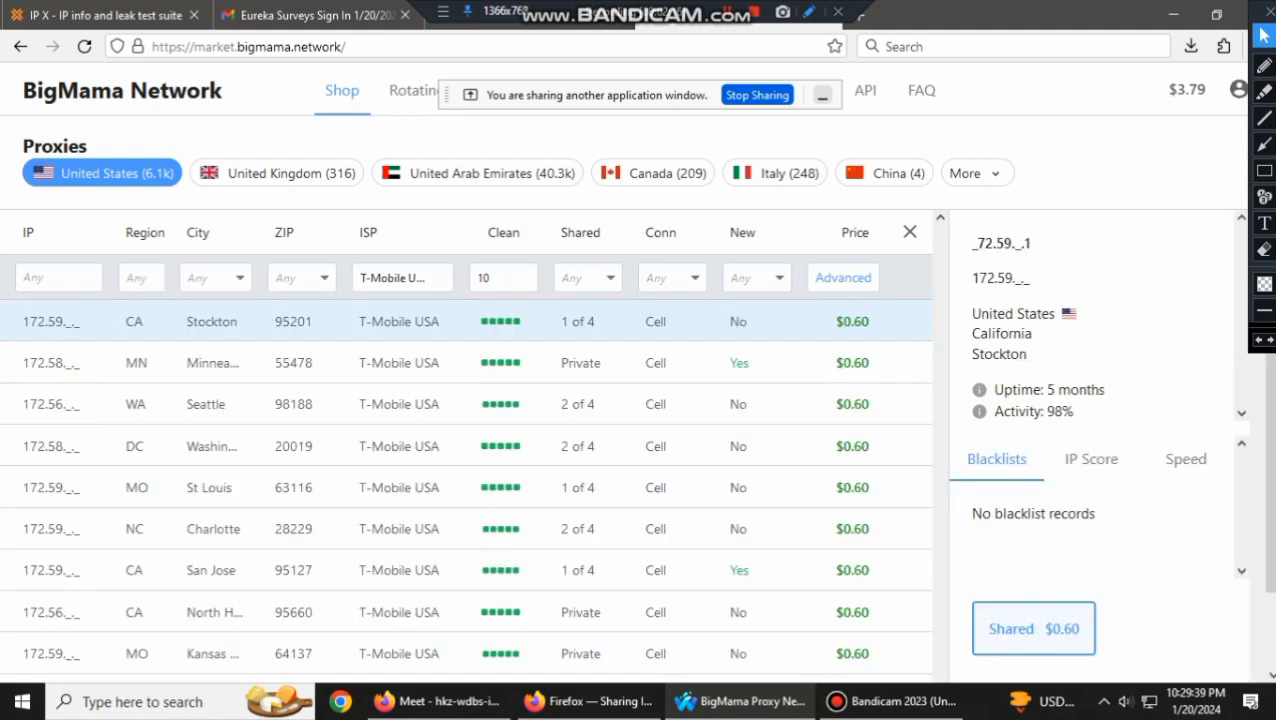
# Restrict the proxy list to Private in the Shared column and New in the New column
pyautogui.click(604, 277)
pyautogui.click(588, 320)
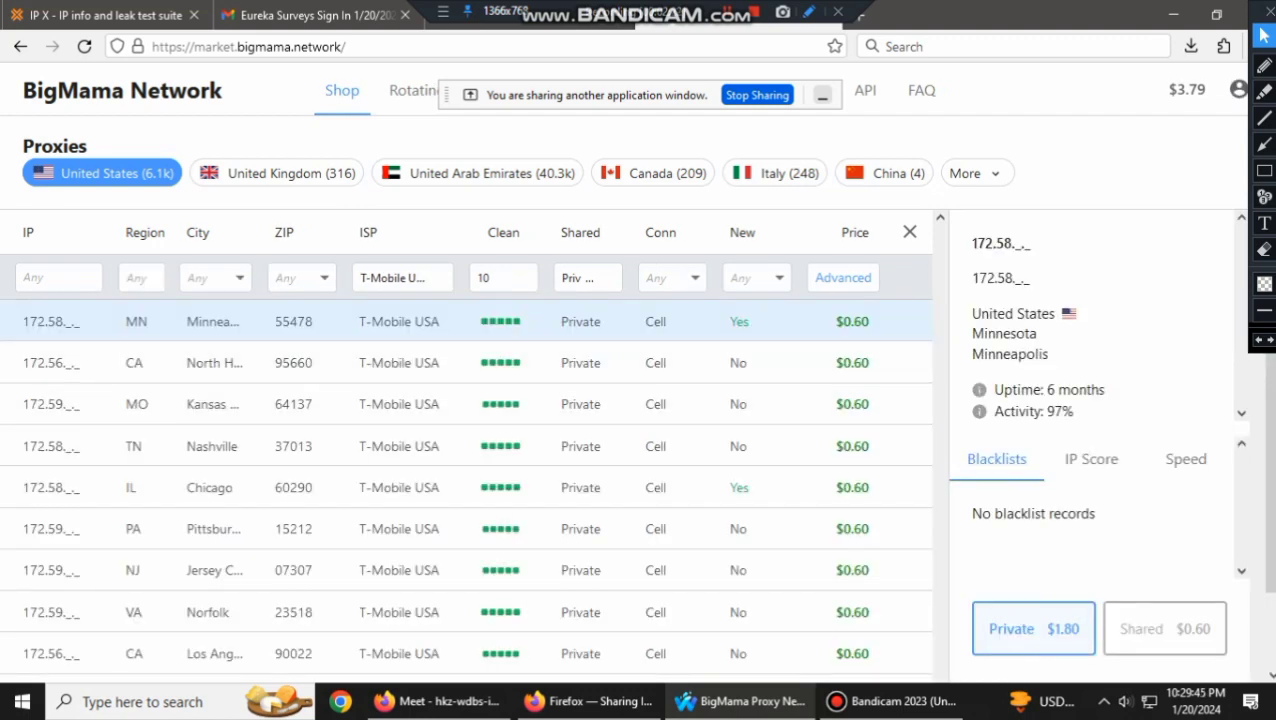
pyautogui.click(778, 277)
pyautogui.click(752, 320)
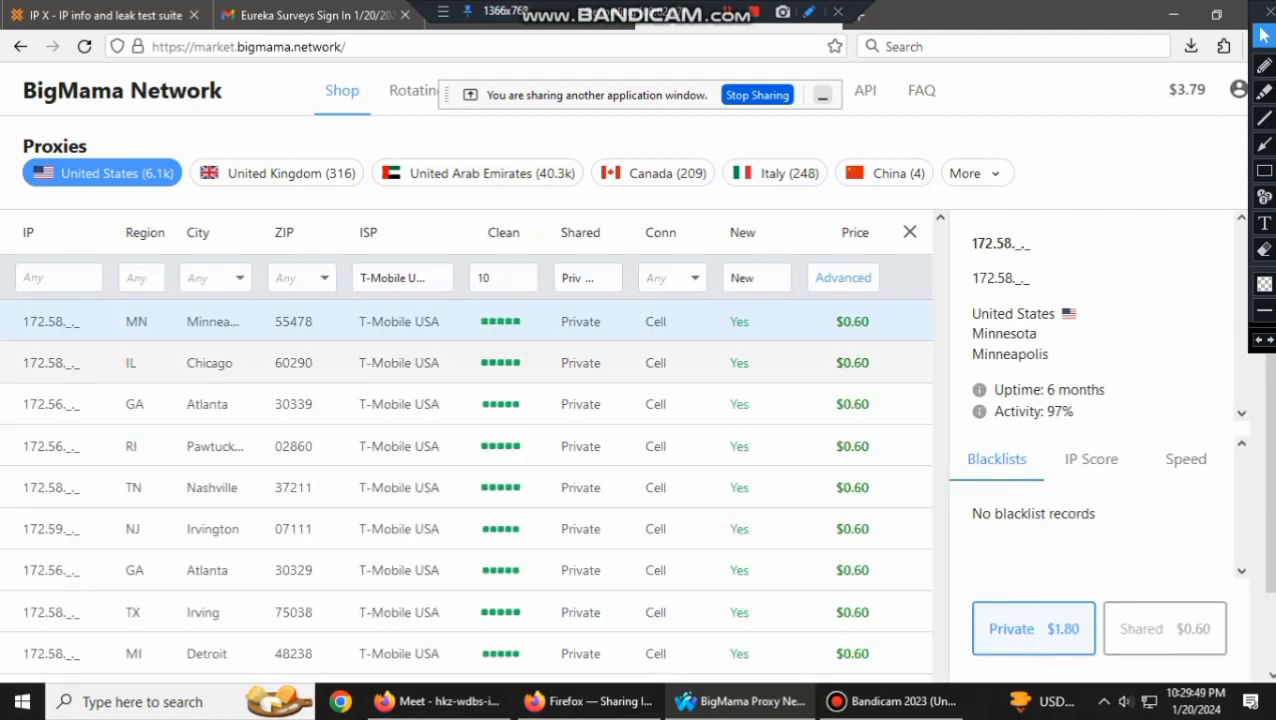
pyautogui.scroll(-2, 466, 446)
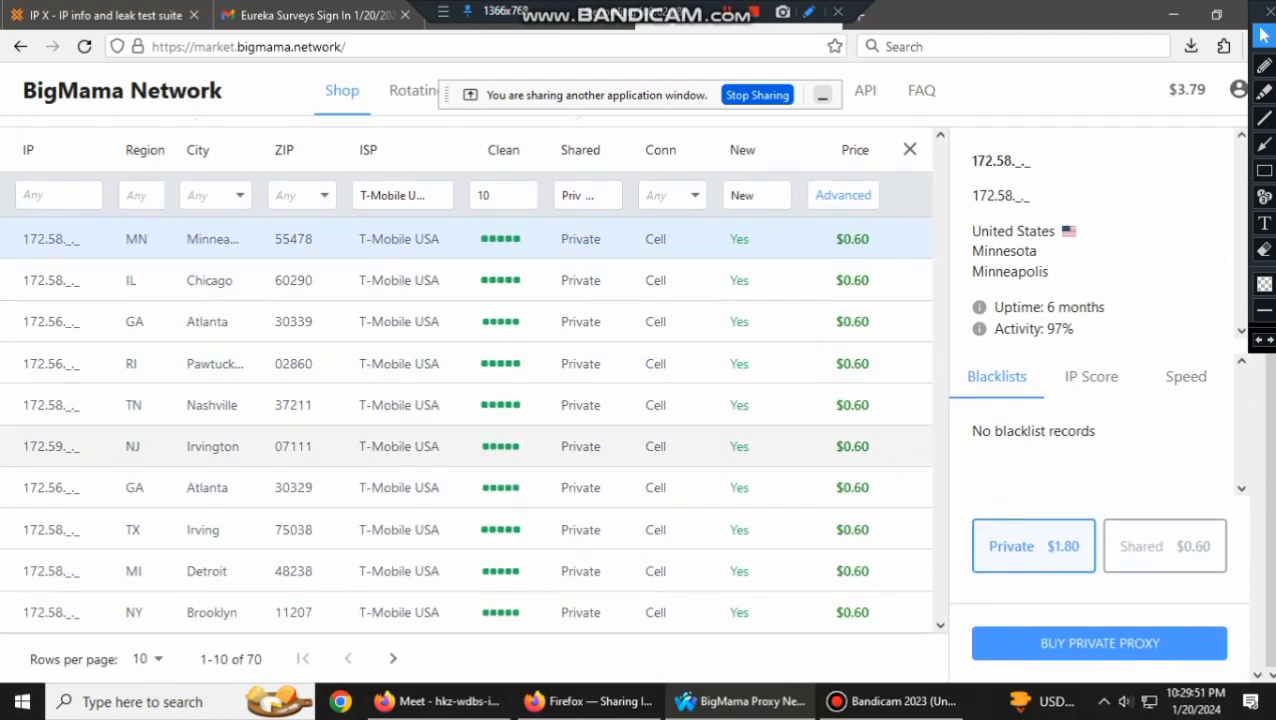
pyautogui.scroll(2, 466, 520)
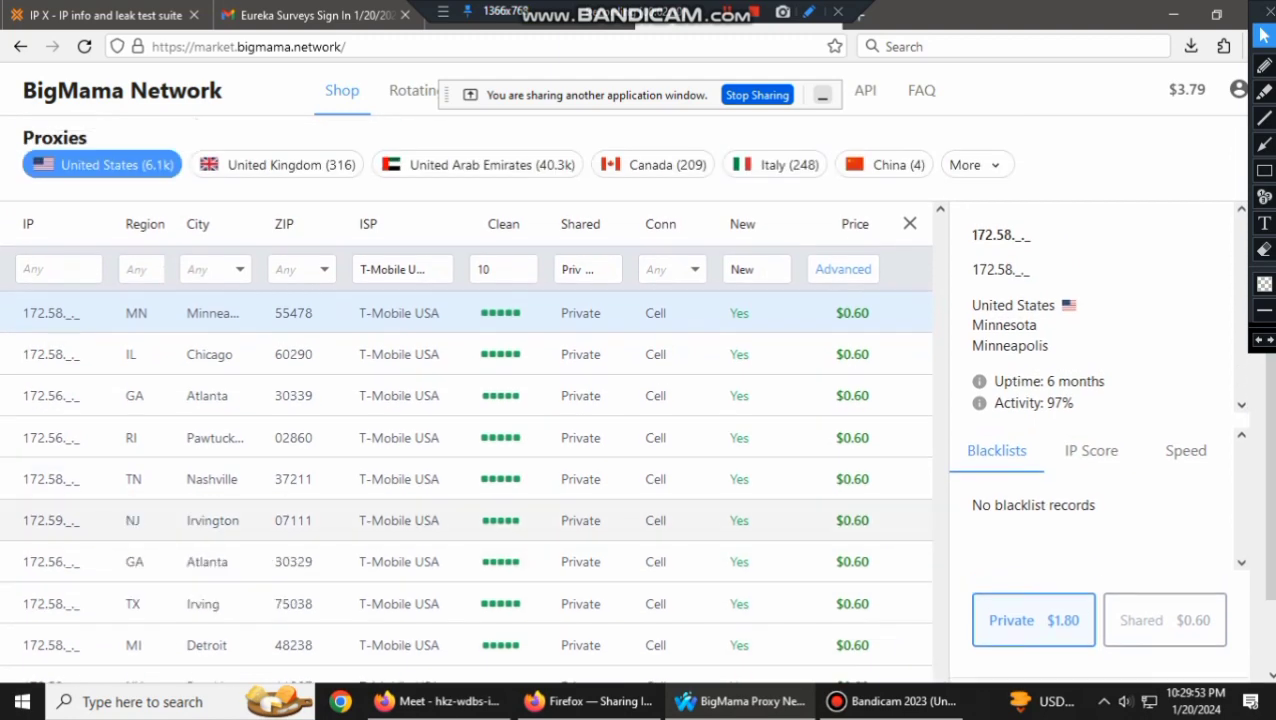
pyautogui.scroll(-2, 466, 502)
pyautogui.scroll(2, 466, 502)
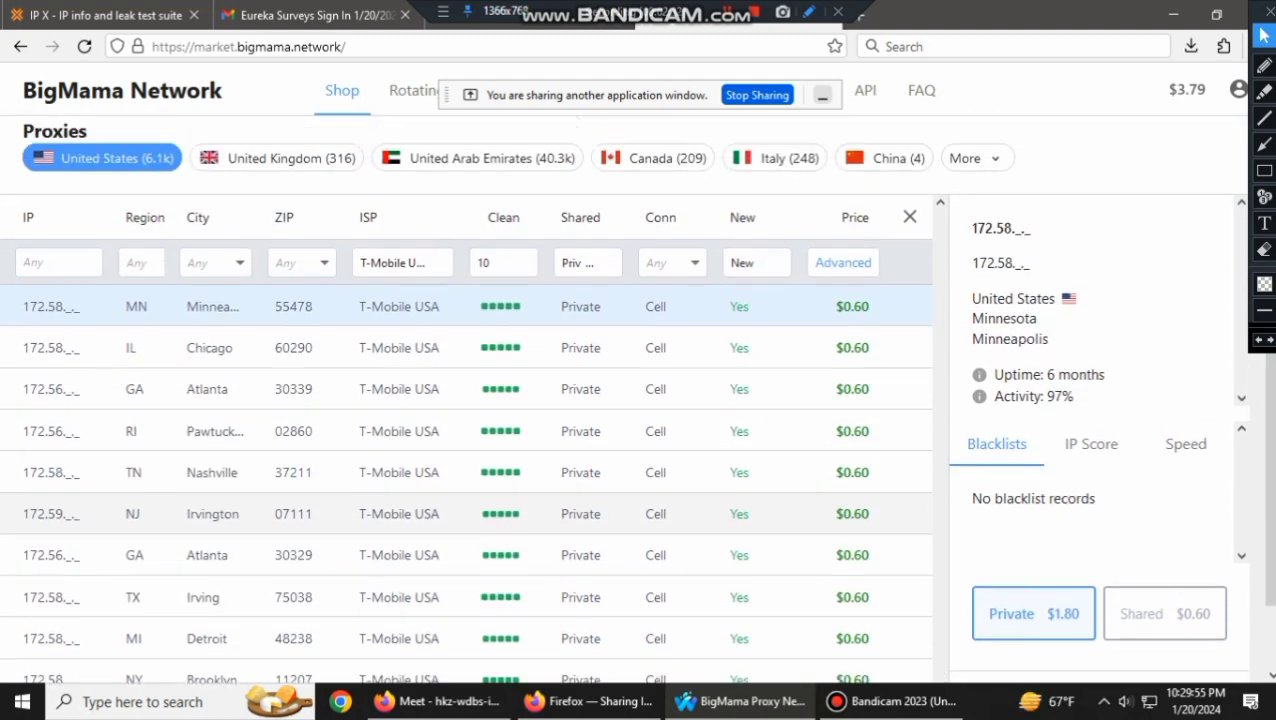
# Try narrowing the private, new T-Mobile USA proxies to IP 78 and clear that filter again
pyautogui.scroll(1, 466, 515)
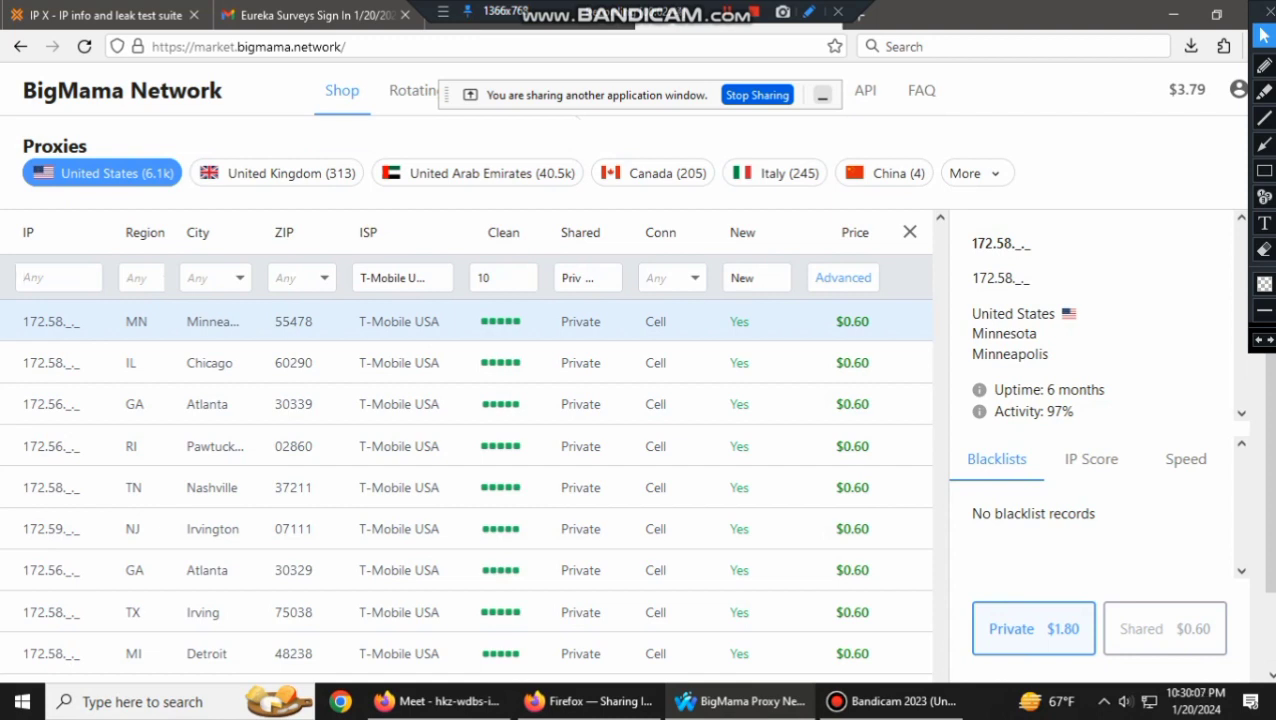
pyautogui.write('78')
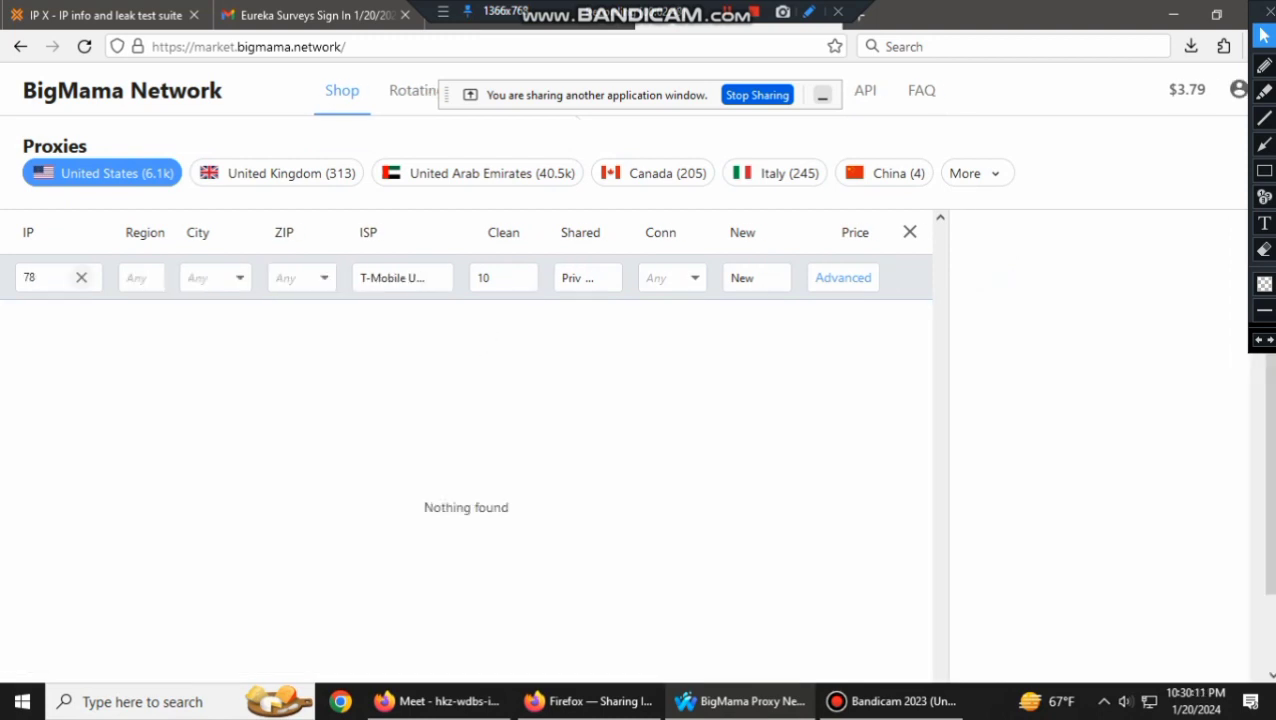
pyautogui.click(82, 278)
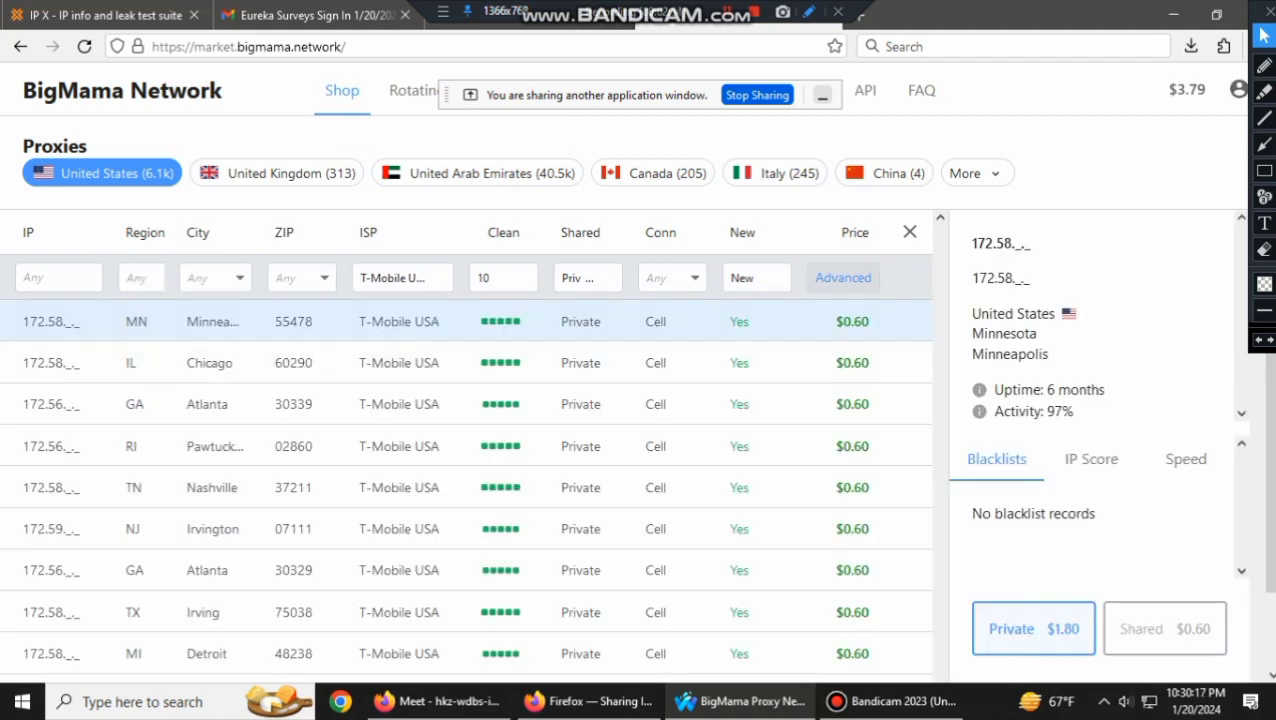
# Examine the search radius choices of the advanced search and the connection type options, leaving both unset
pyautogui.click(843, 277)
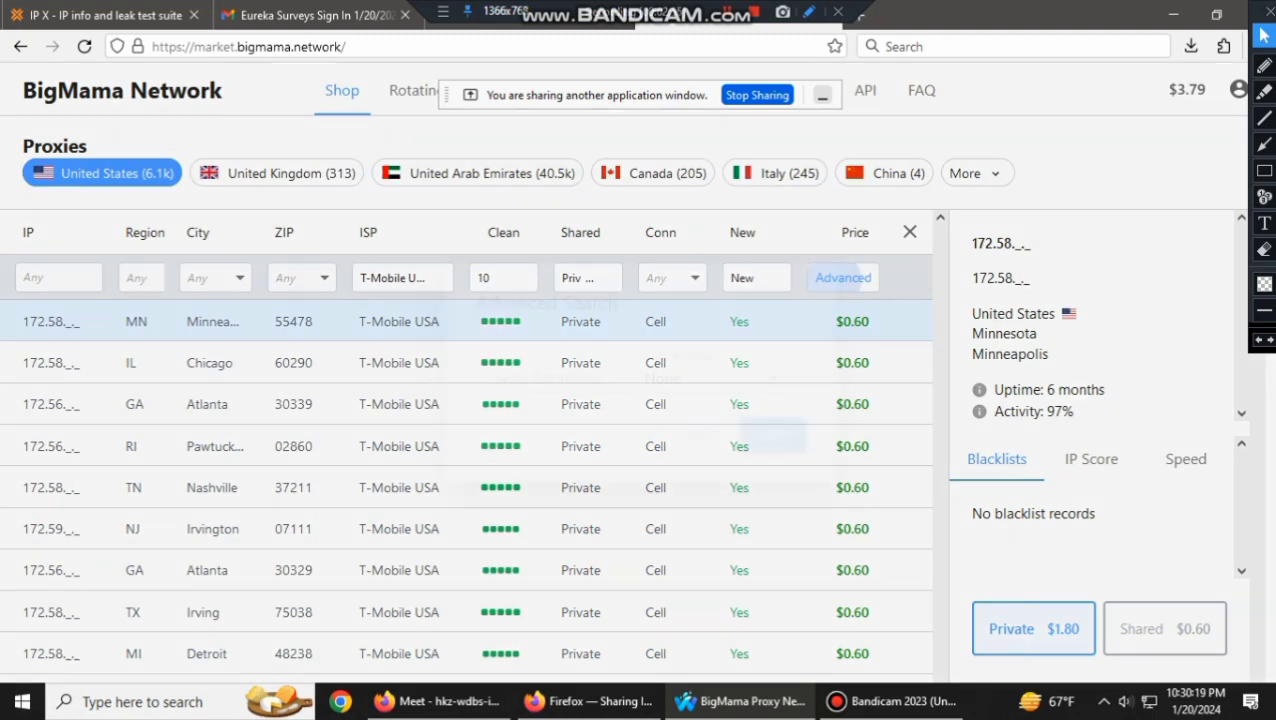
pyautogui.click(714, 378)
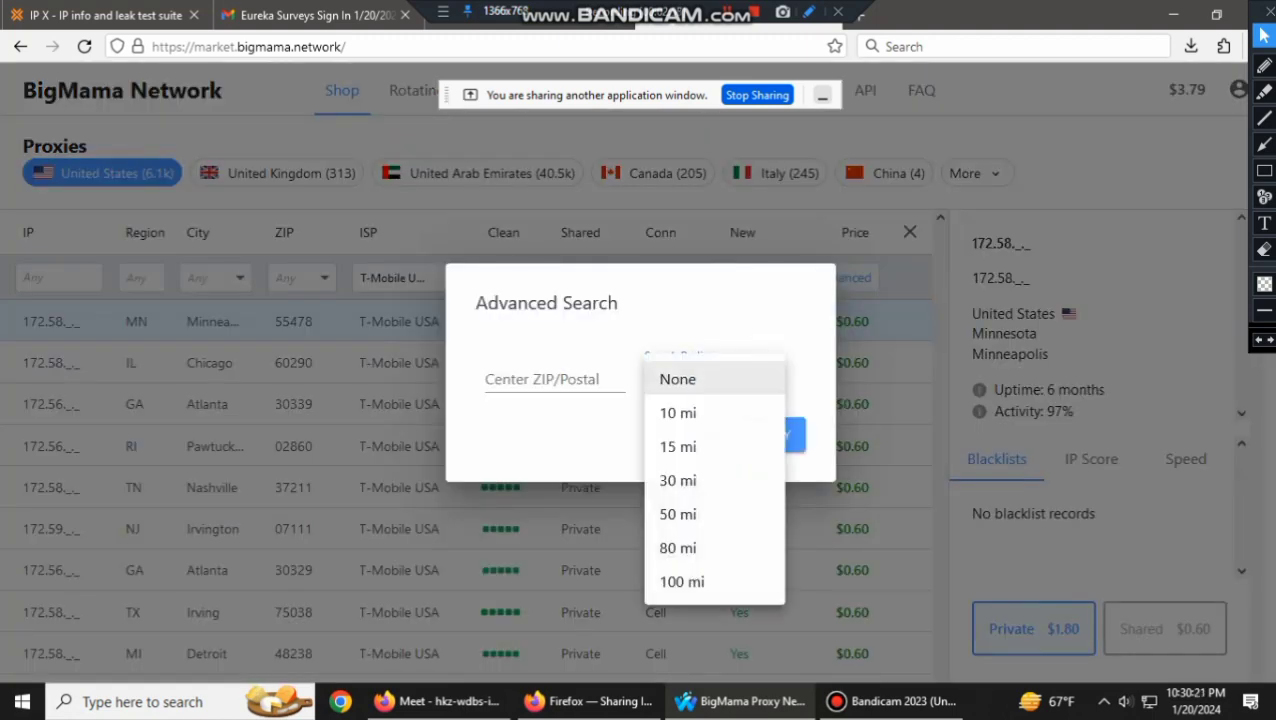
pyautogui.click(722, 630)
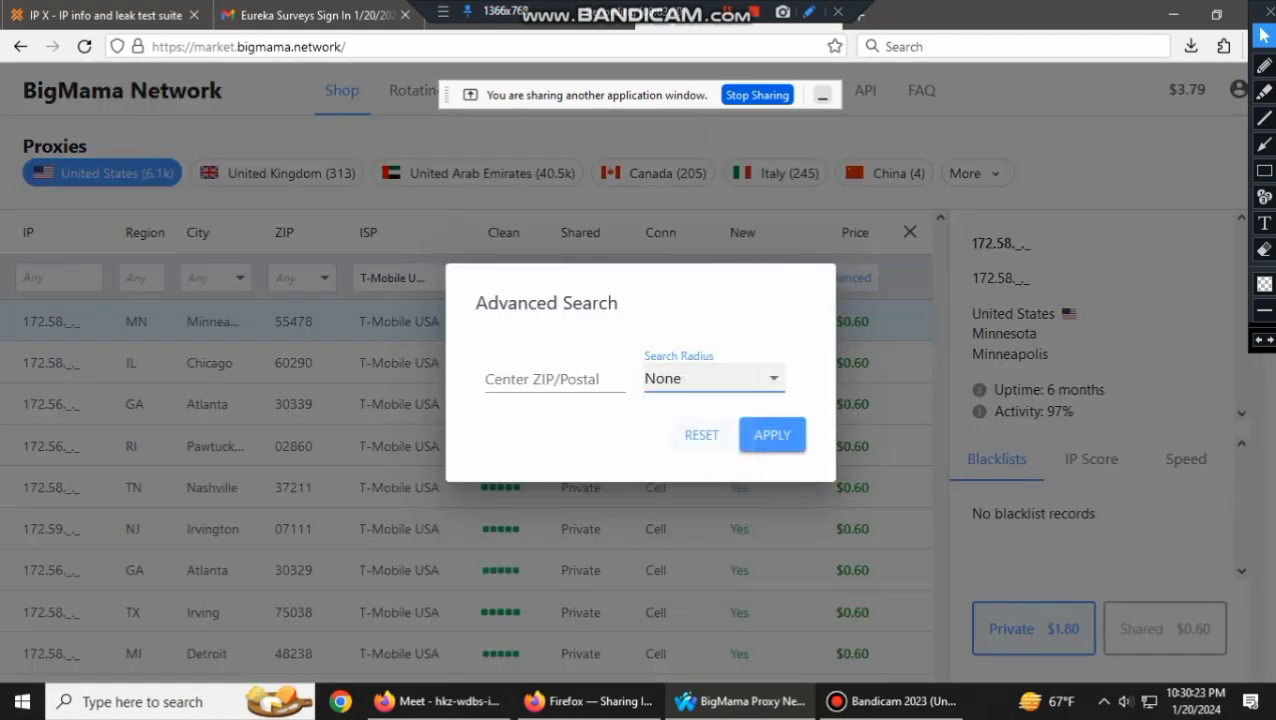
pyautogui.click(872, 440)
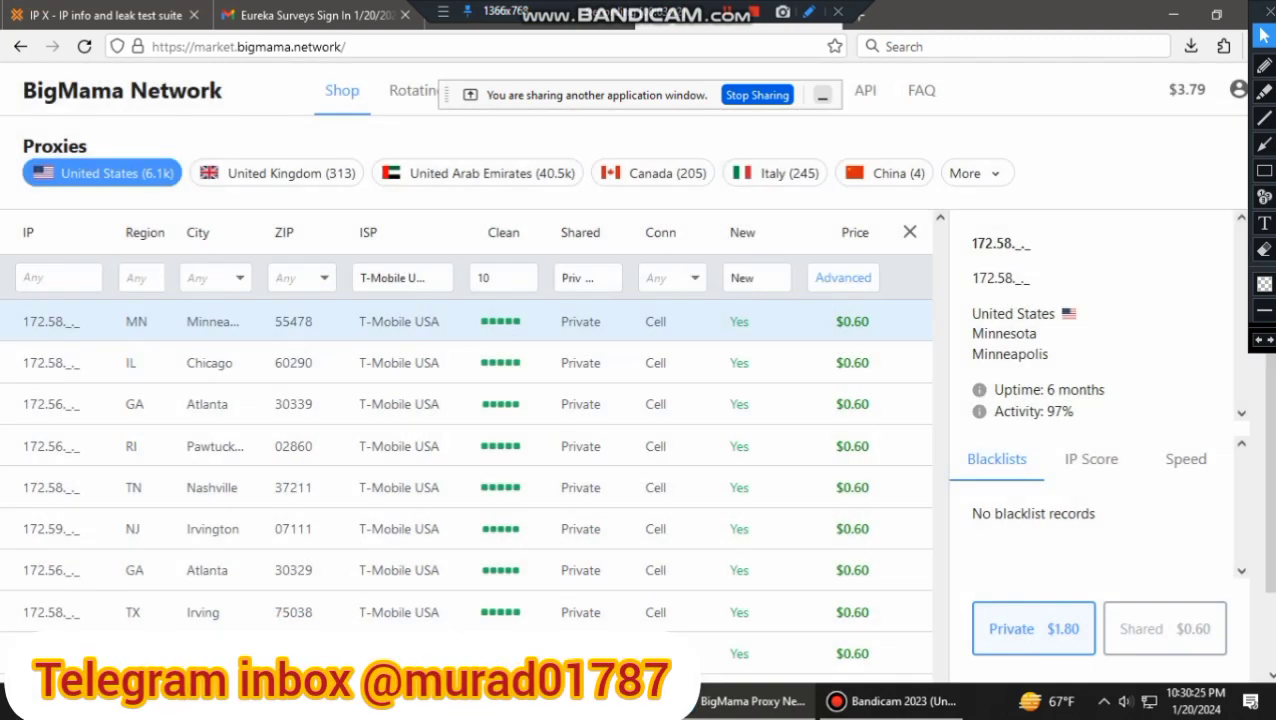
pyautogui.click(694, 278)
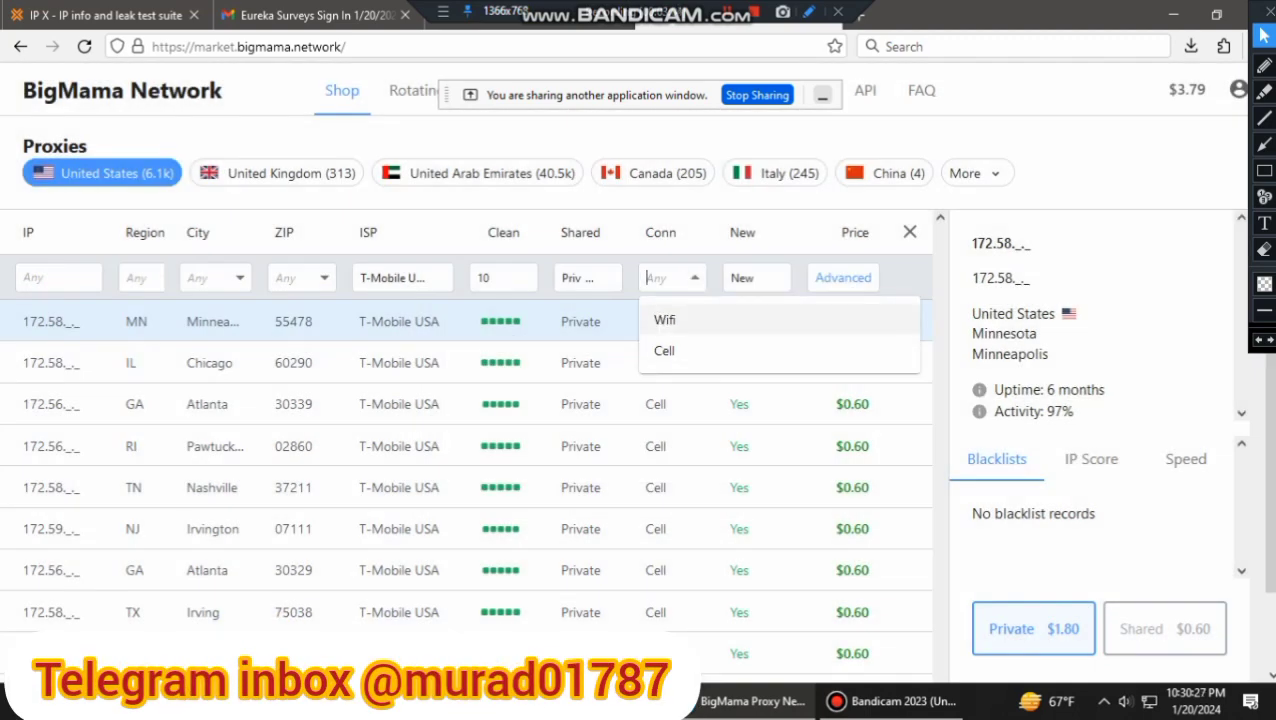
pyautogui.click(694, 278)
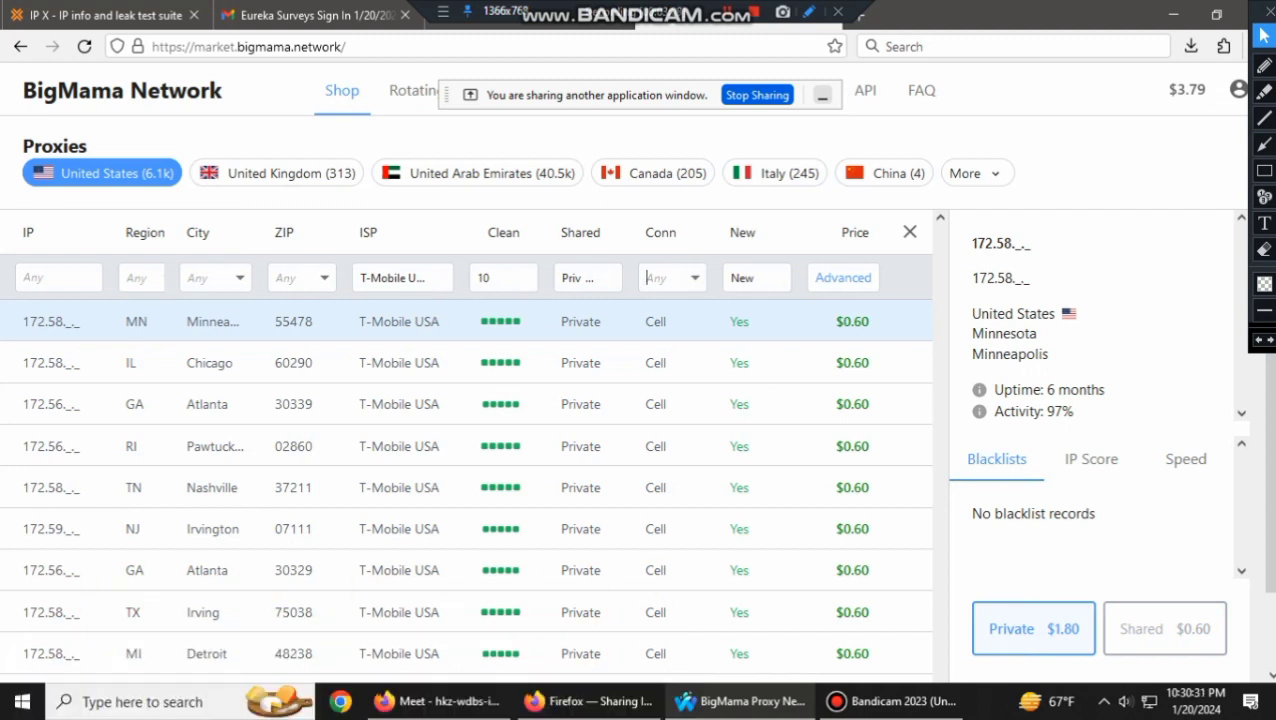
# Select the Minneapolis proxy in the filtered list and examine its uptime and activity
pyautogui.scroll(-2, 636, 398)
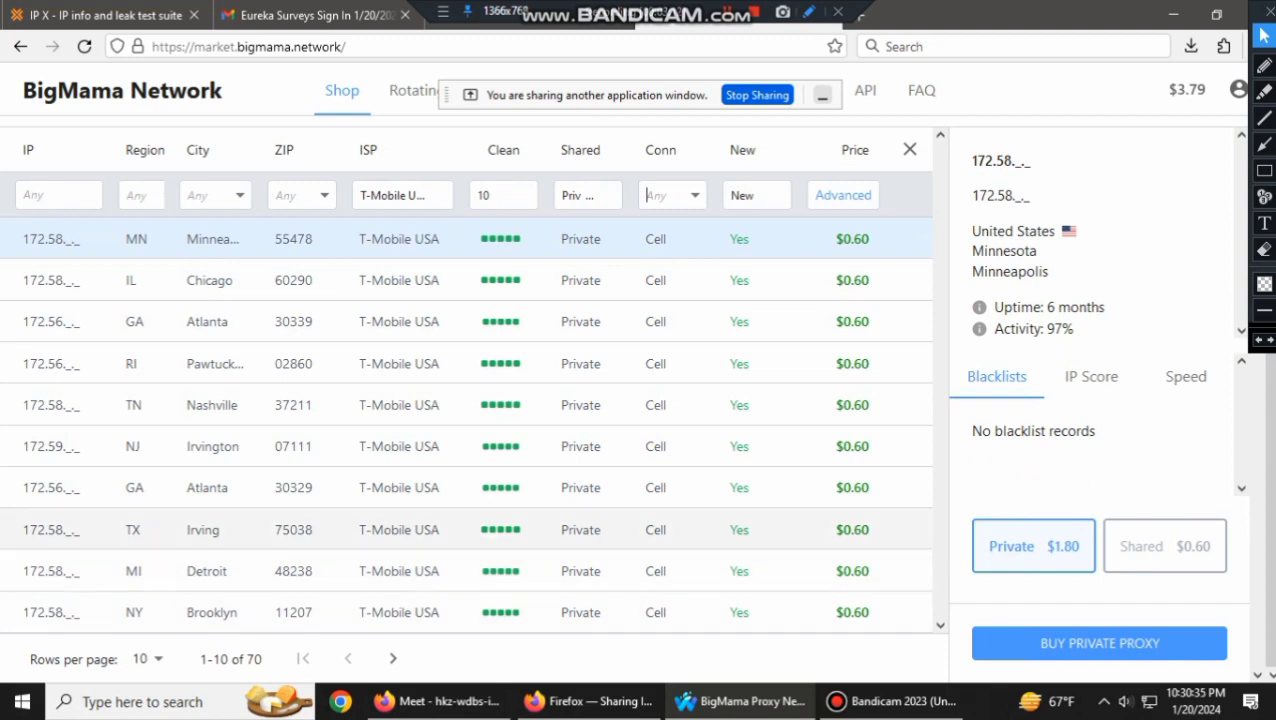
pyautogui.scroll(2, 466, 529)
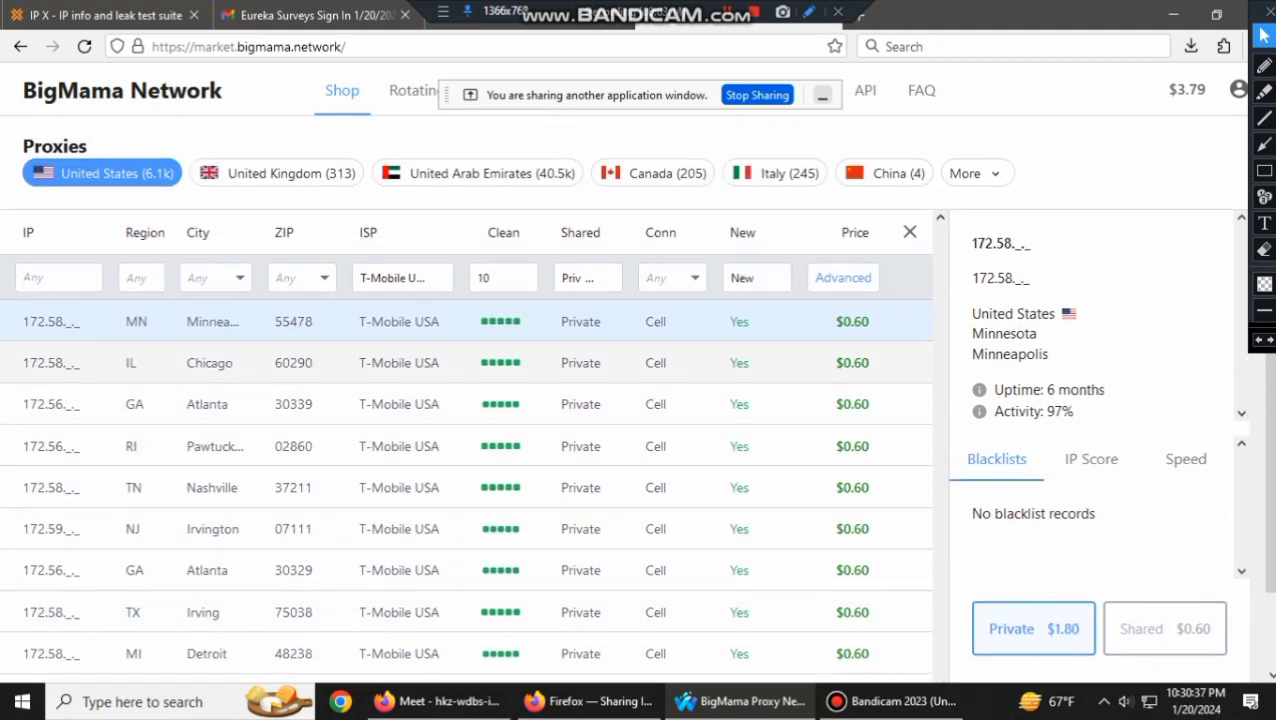
pyautogui.click(466, 363)
pyautogui.click(466, 321)
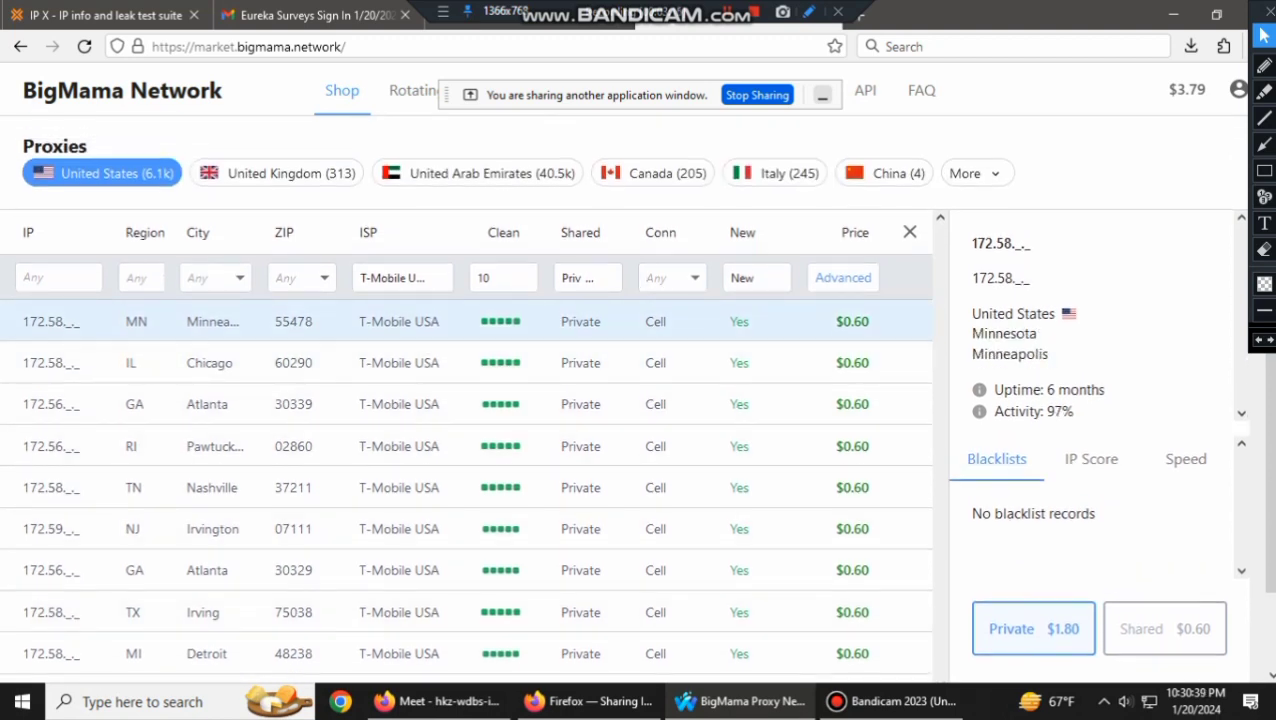
pyautogui.moveTo(1062, 412); pyautogui.dragTo(1042, 412)
pyautogui.click(1075, 412)
pyautogui.click(1064, 412)
pyautogui.click(1062, 412)
pyautogui.click(1264, 171)
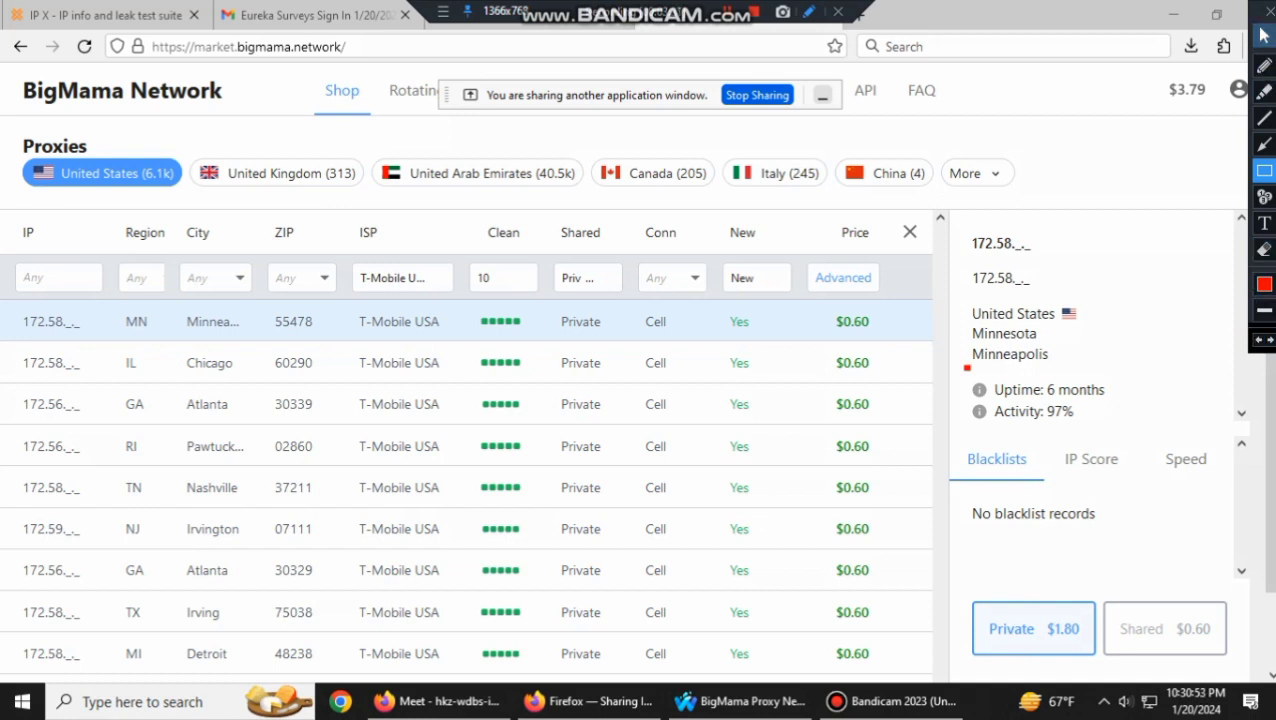
pyautogui.click(1264, 36)
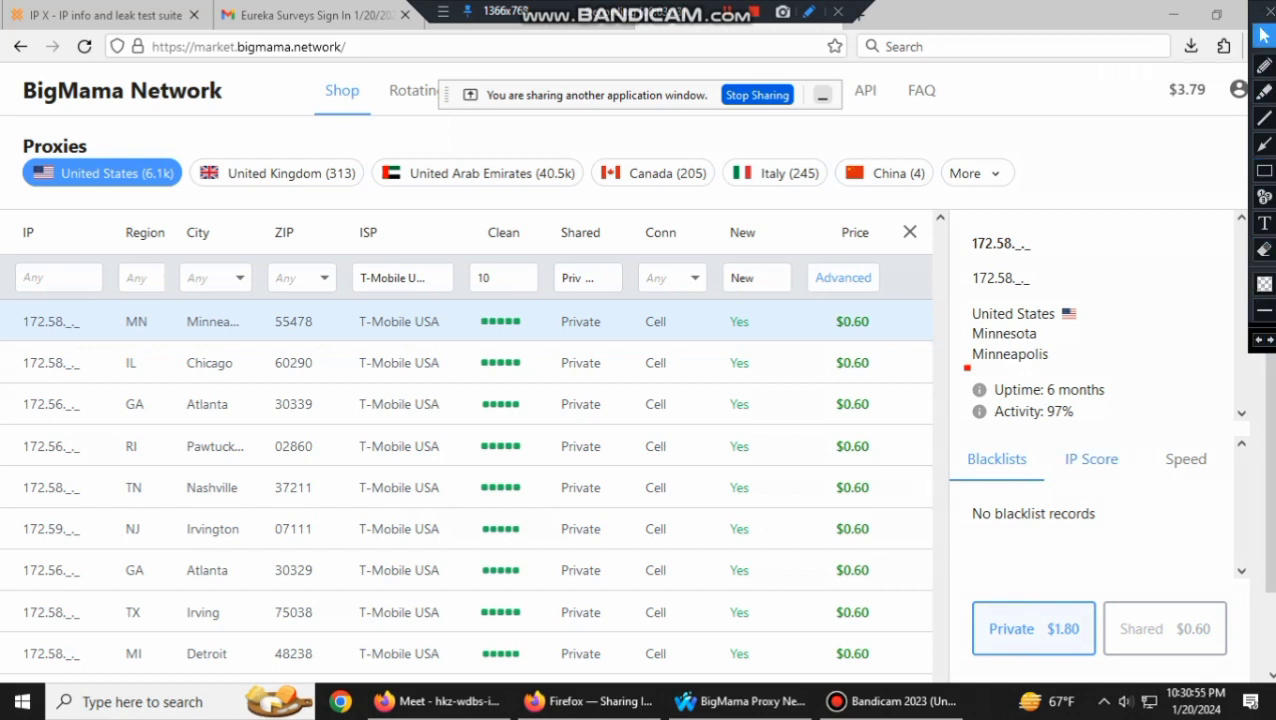
# Examine the Minneapolis proxy's IP score and blacklist records
pyautogui.click(1085, 459)
pyautogui.scroll(-3, 1085, 459)
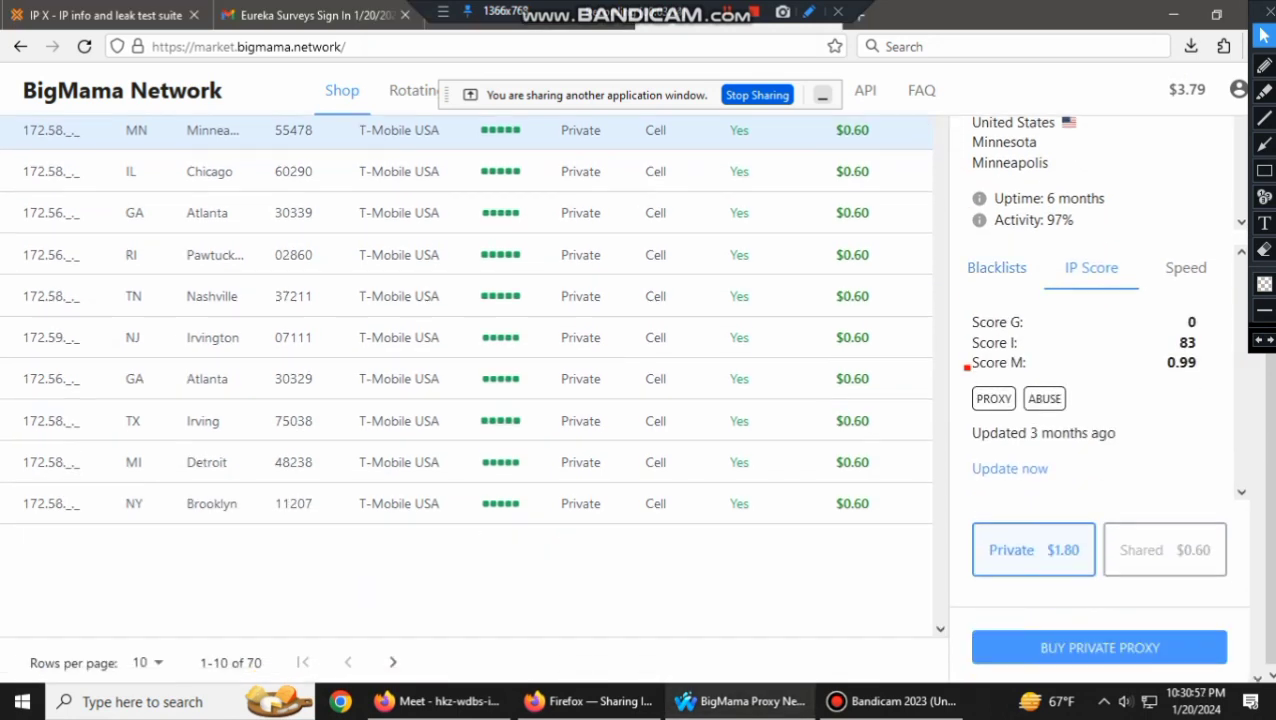
pyautogui.click(994, 268)
pyautogui.click(1264, 171)
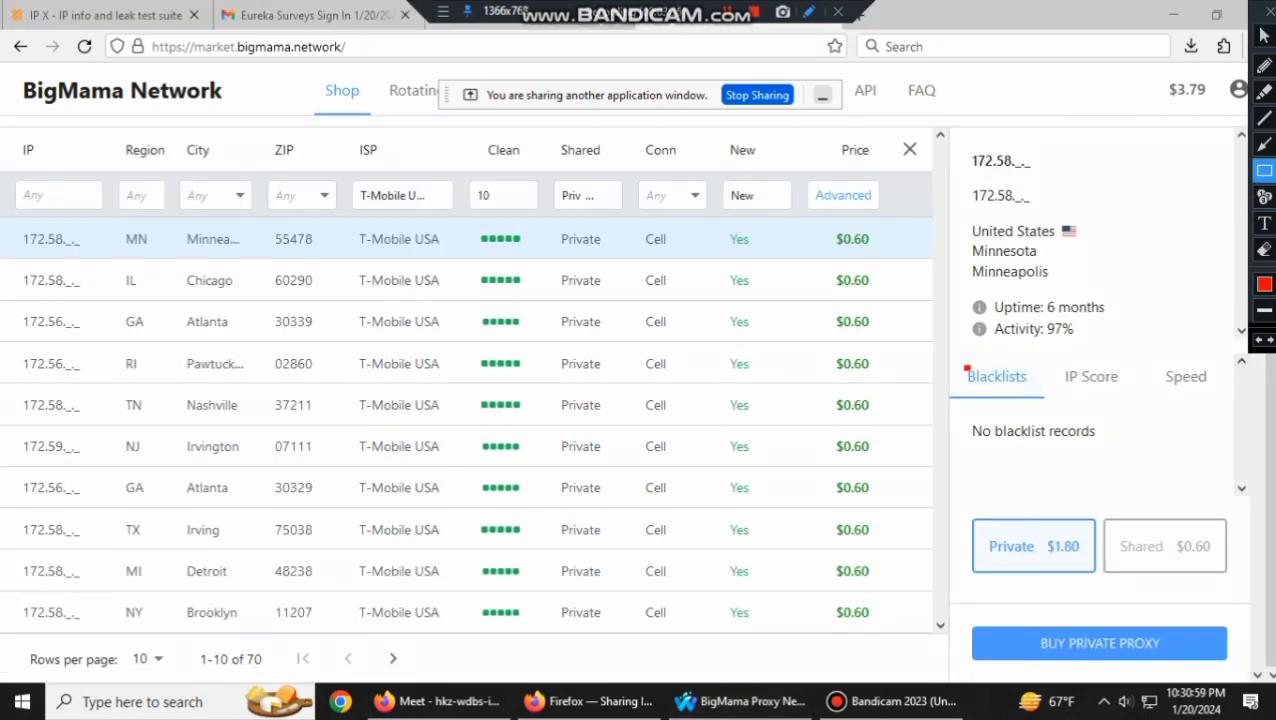
pyautogui.moveTo(951, 370); pyautogui.dragTo(1156, 483)
pyautogui.click(1258, 340)
pyautogui.click(1264, 36)
pyautogui.click(1096, 377)
pyautogui.scroll(-1, 1096, 377)
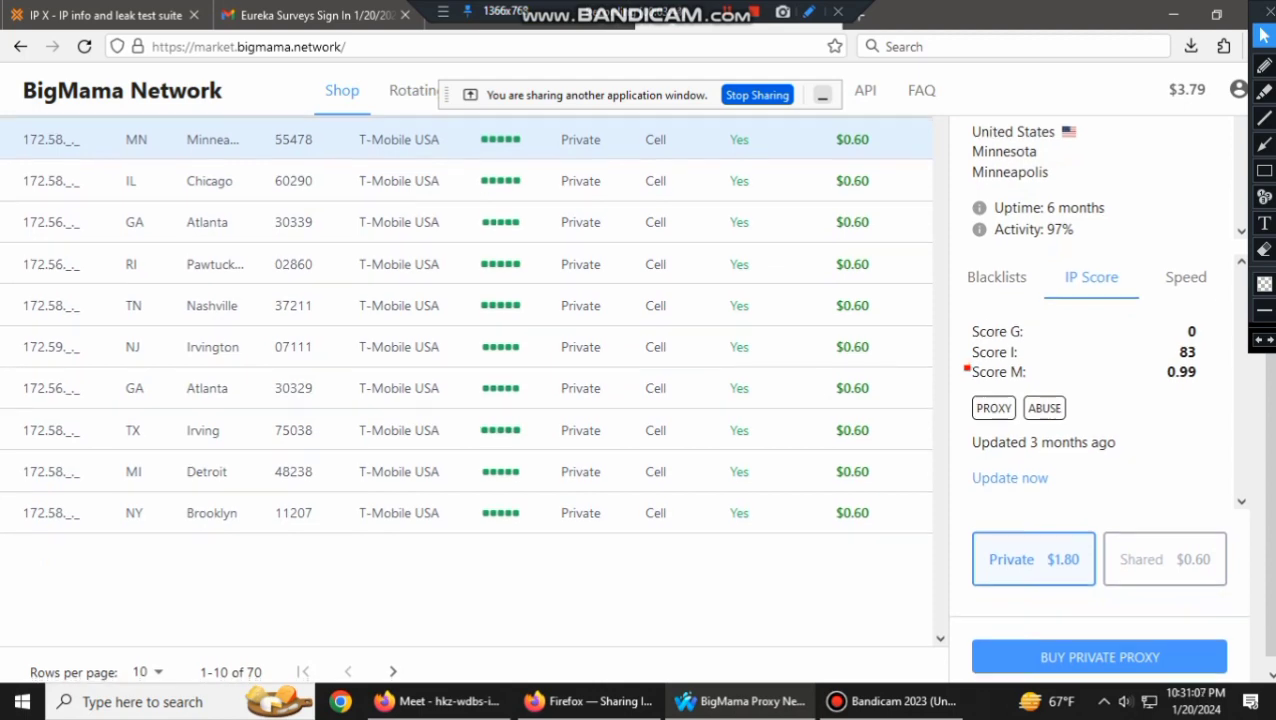
pyautogui.scroll(-1, 966, 368)
# Test the connection speed of the Minneapolis proxy and highlight the reading
pyautogui.click(1186, 264)
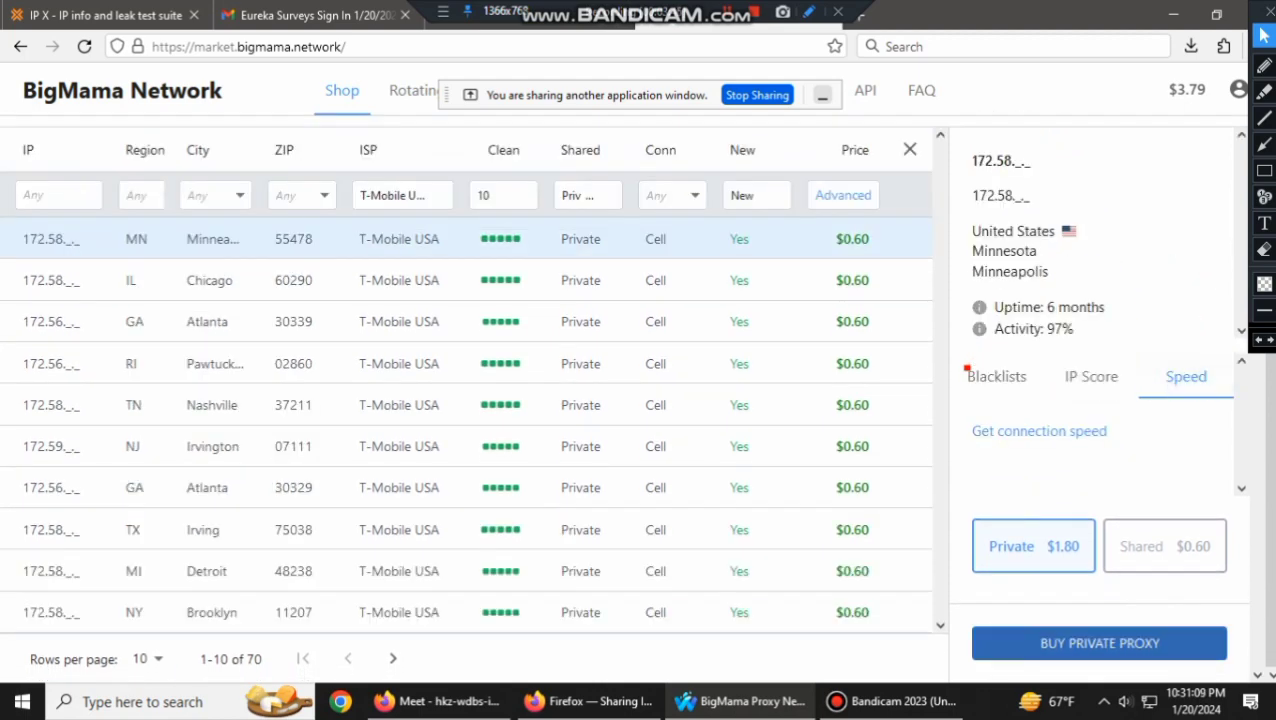
pyautogui.click(1039, 431)
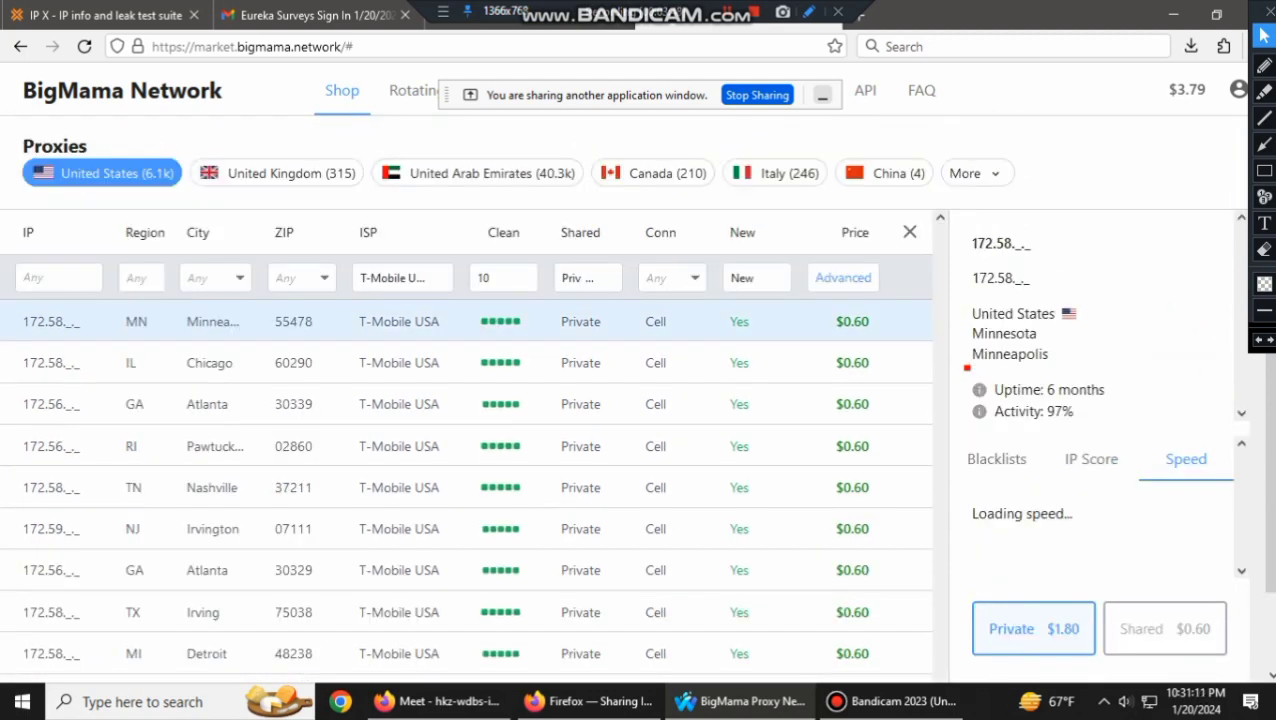
pyautogui.scroll(-2, 966, 368)
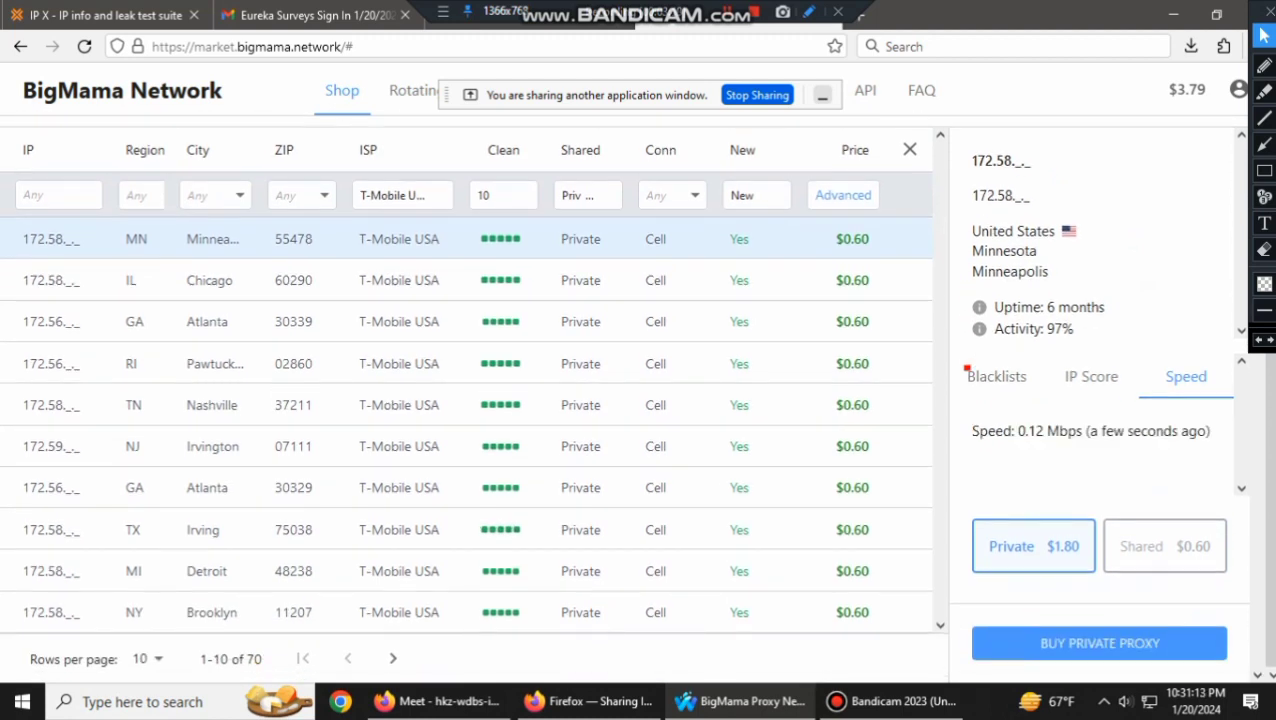
pyautogui.tripleClick(1036, 431)
pyautogui.tripleClick(1036, 431)
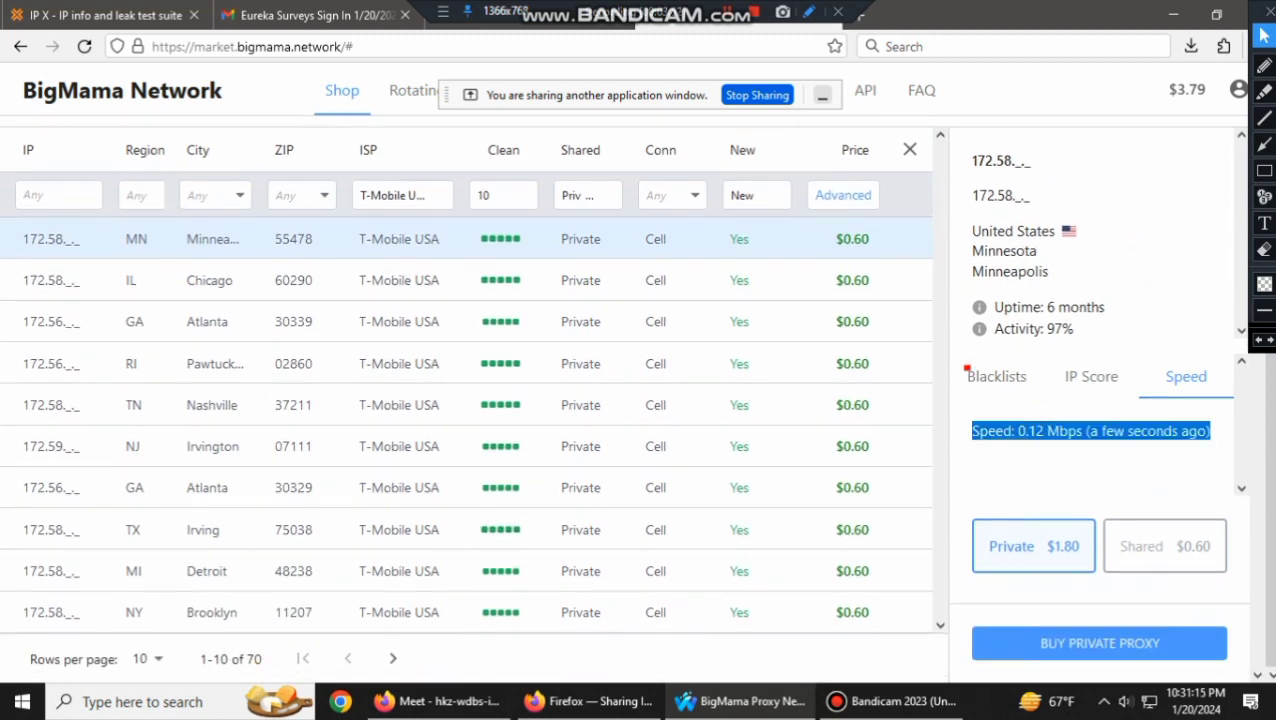
pyautogui.doubleClick(1036, 431)
# Test the connection speeds of the Chicago proxy and the Atlanta proxy with ZIP 30339
pyautogui.click(580, 280)
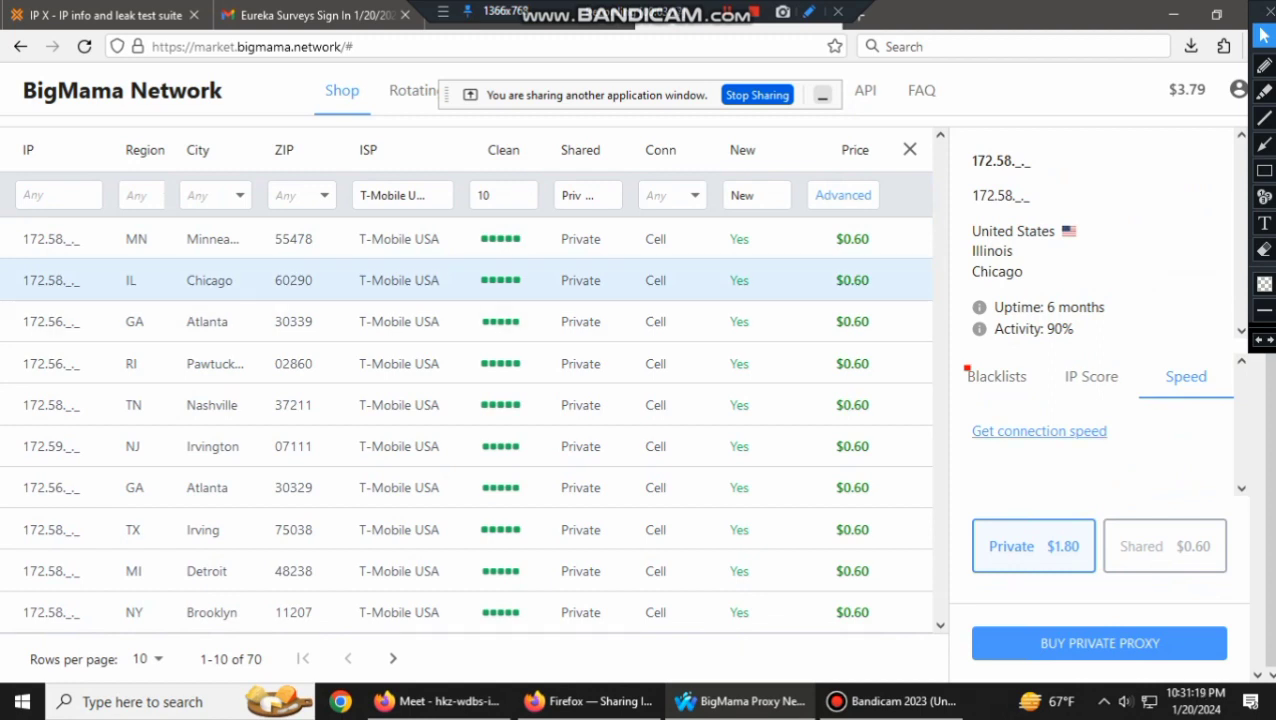
pyautogui.click(1039, 431)
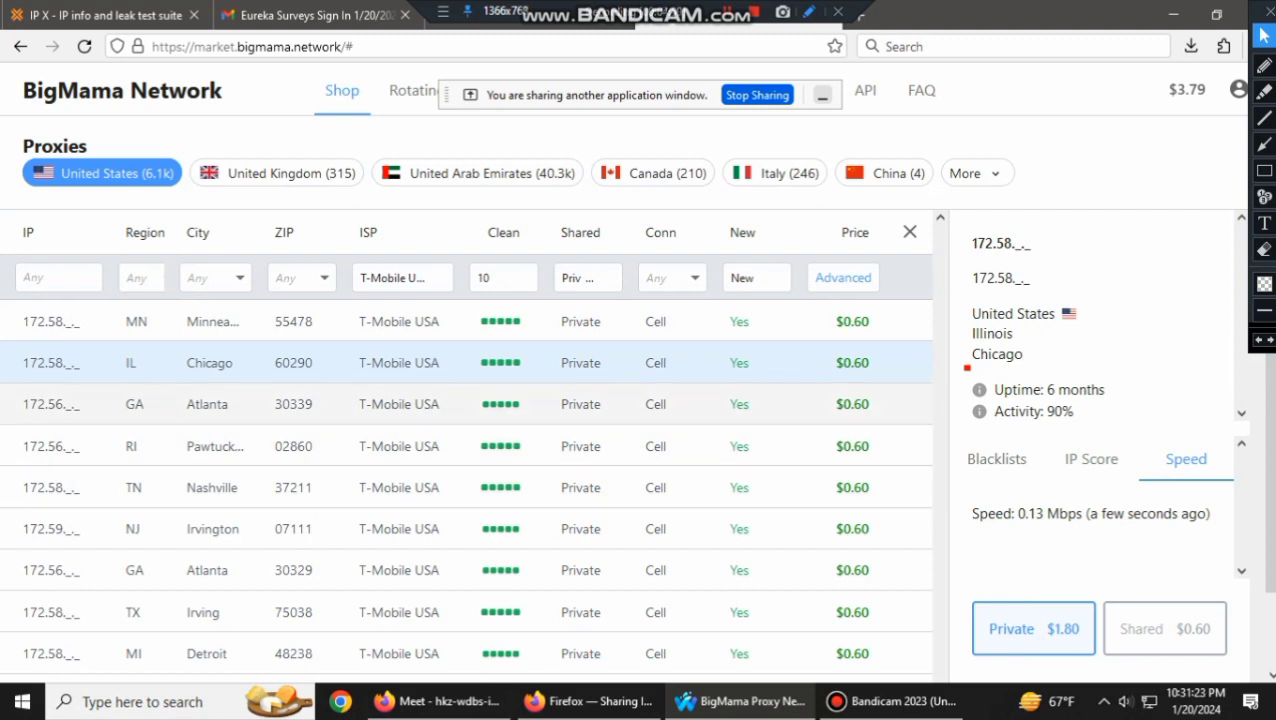
pyautogui.click(800, 404)
pyautogui.click(1039, 513)
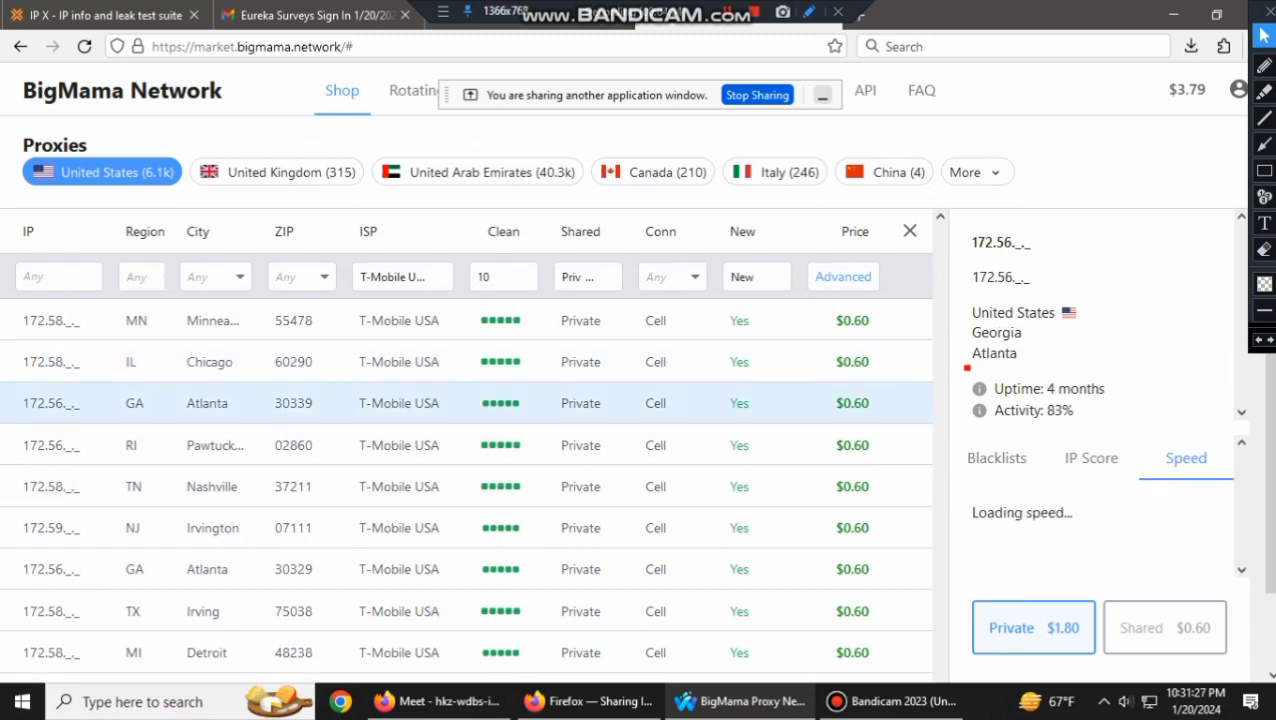
pyautogui.scroll(-2, 966, 368)
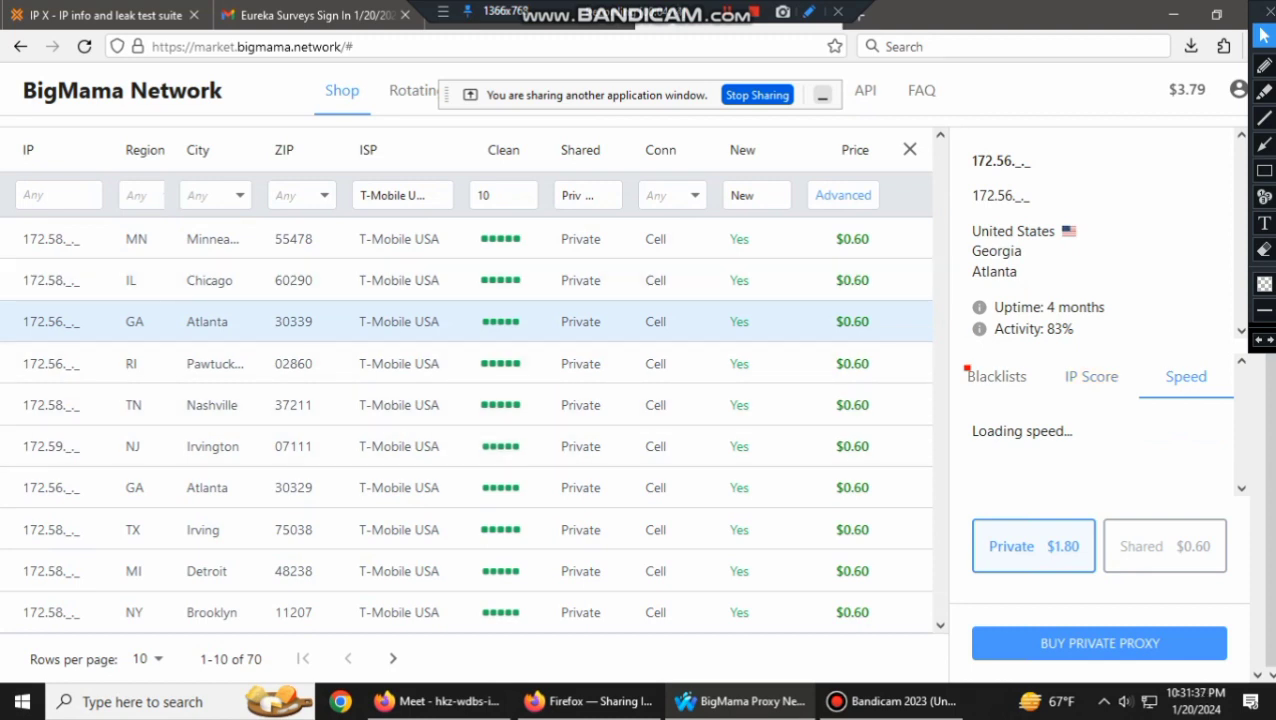
pyautogui.scroll(1, 966, 368)
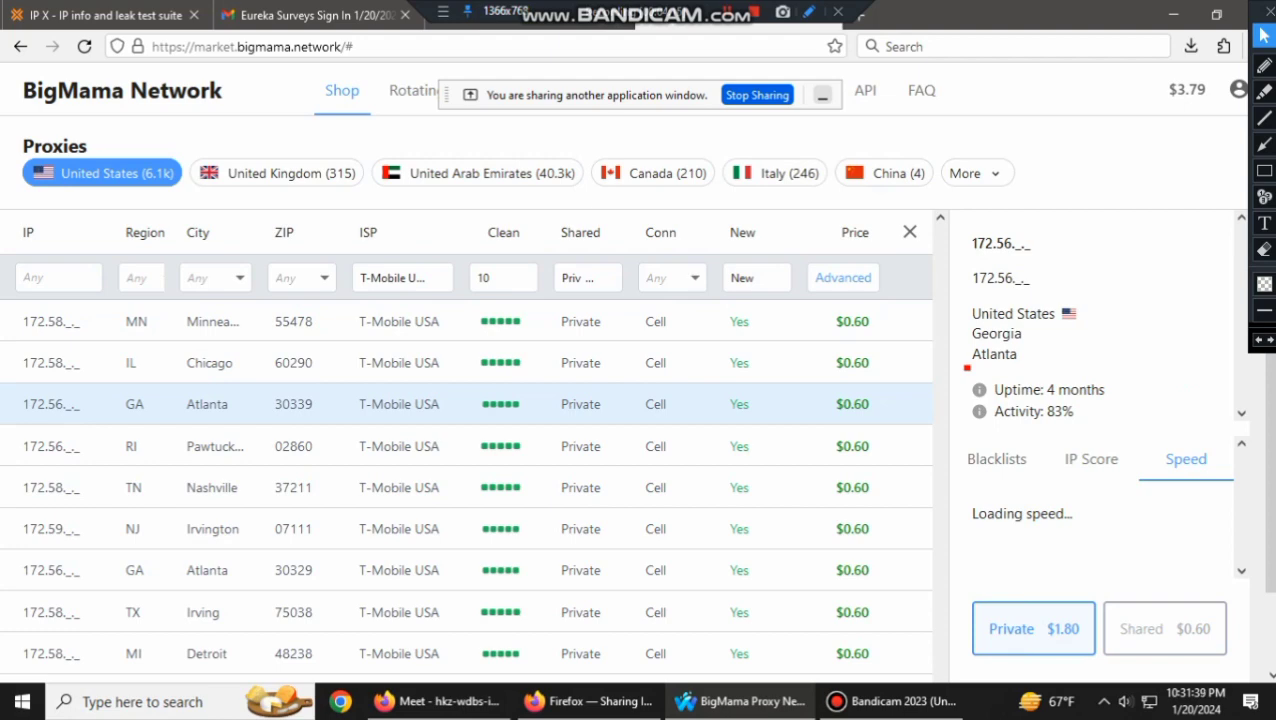
pyautogui.scroll(-1, 640, 410)
pyautogui.scroll(1, 640, 410)
# Examine the IP score and the speed reading of the Atlanta proxy with ZIP 30339
pyautogui.click(1091, 459)
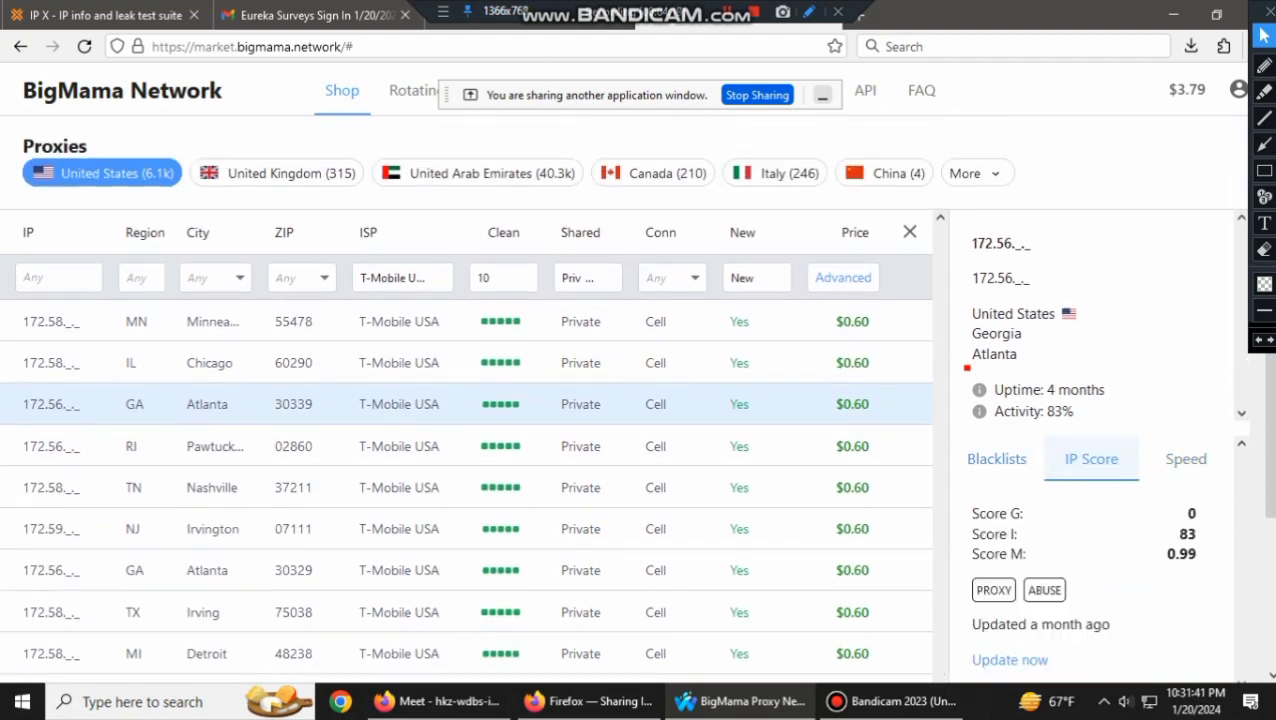
pyautogui.click(1186, 459)
pyautogui.click(1091, 459)
pyautogui.scroll(-2, 1095, 459)
pyautogui.click(1180, 265)
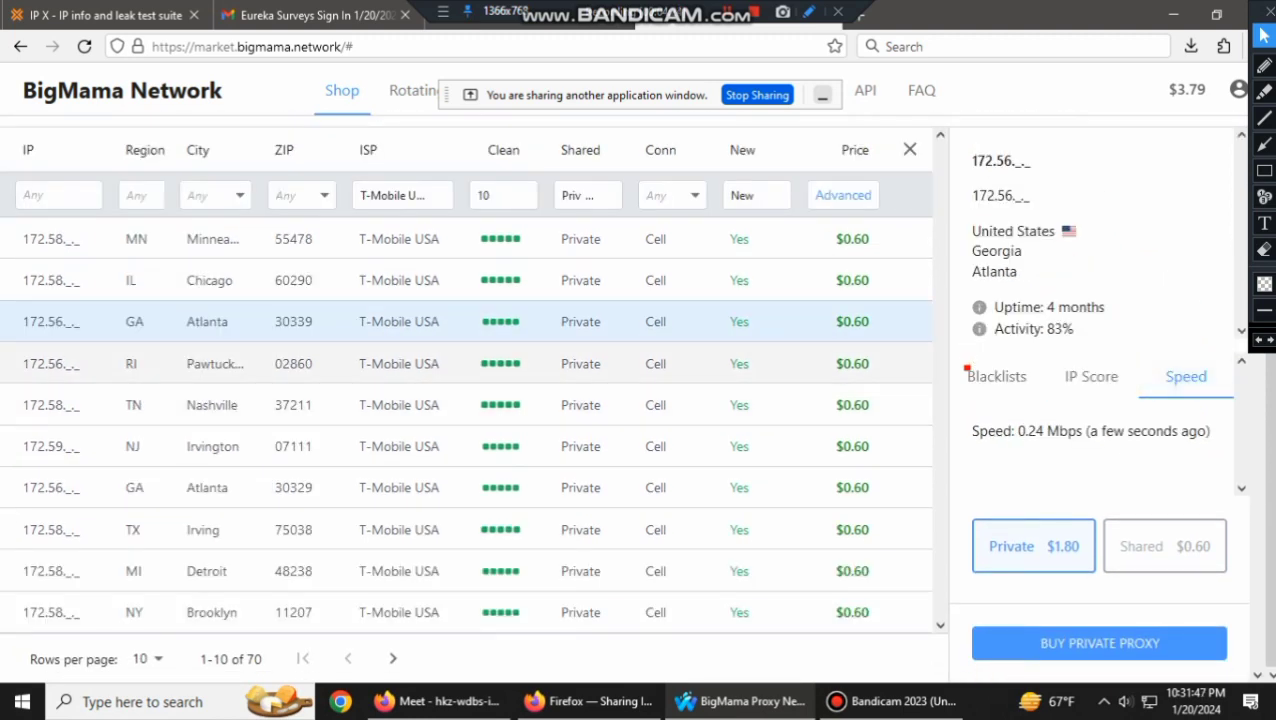
# Test the connection speed of the Pawtucket, Rhode Island proxy and view its IP score
pyautogui.click(500, 364)
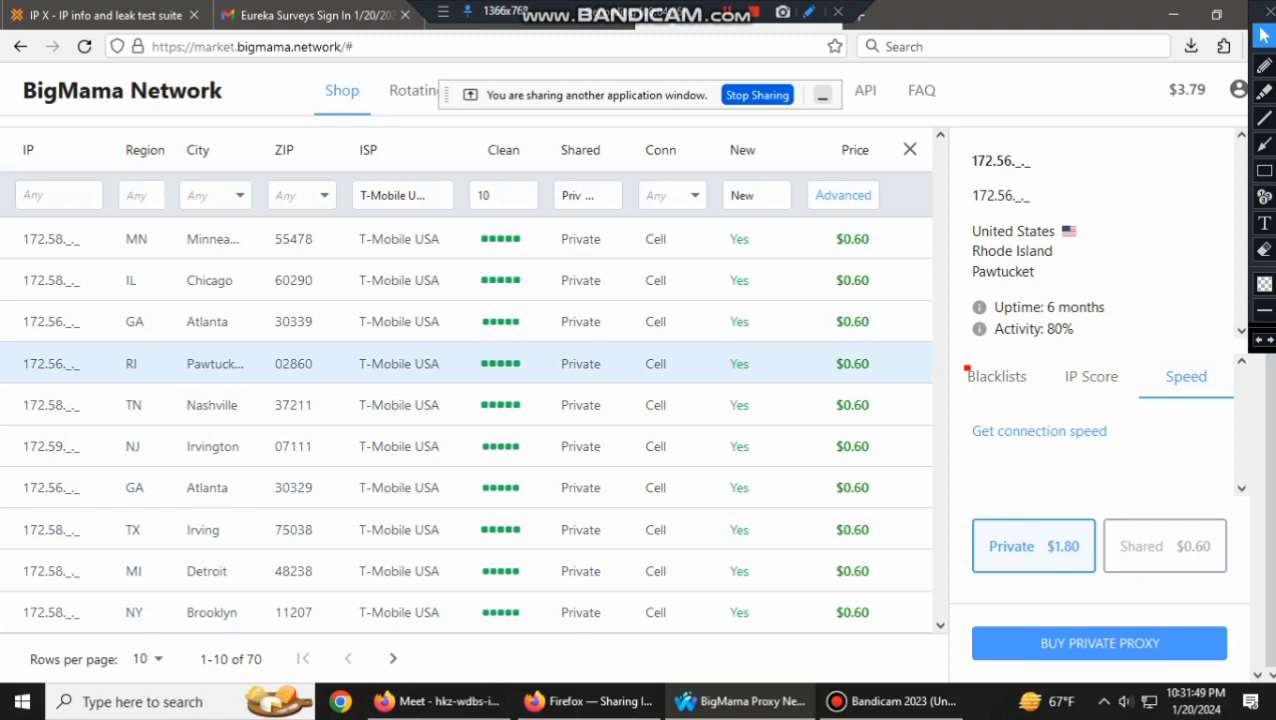
pyautogui.click(1039, 431)
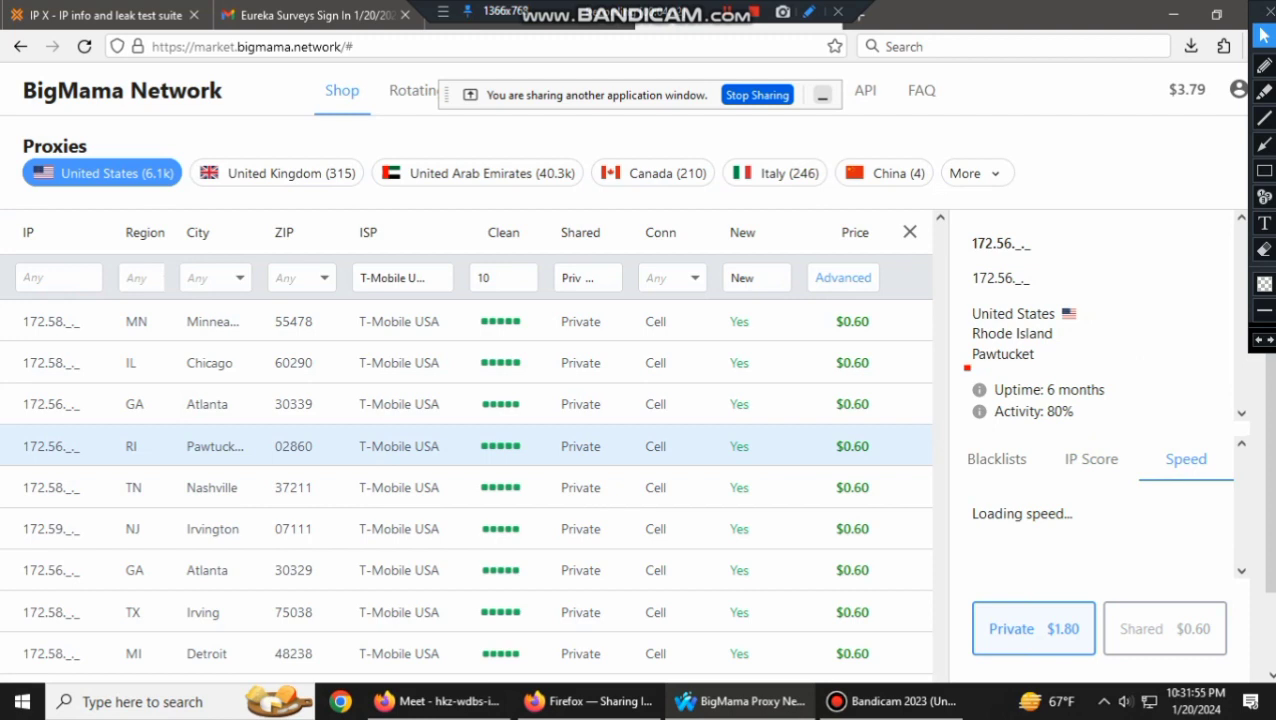
pyautogui.scroll(-2, 1100, 440)
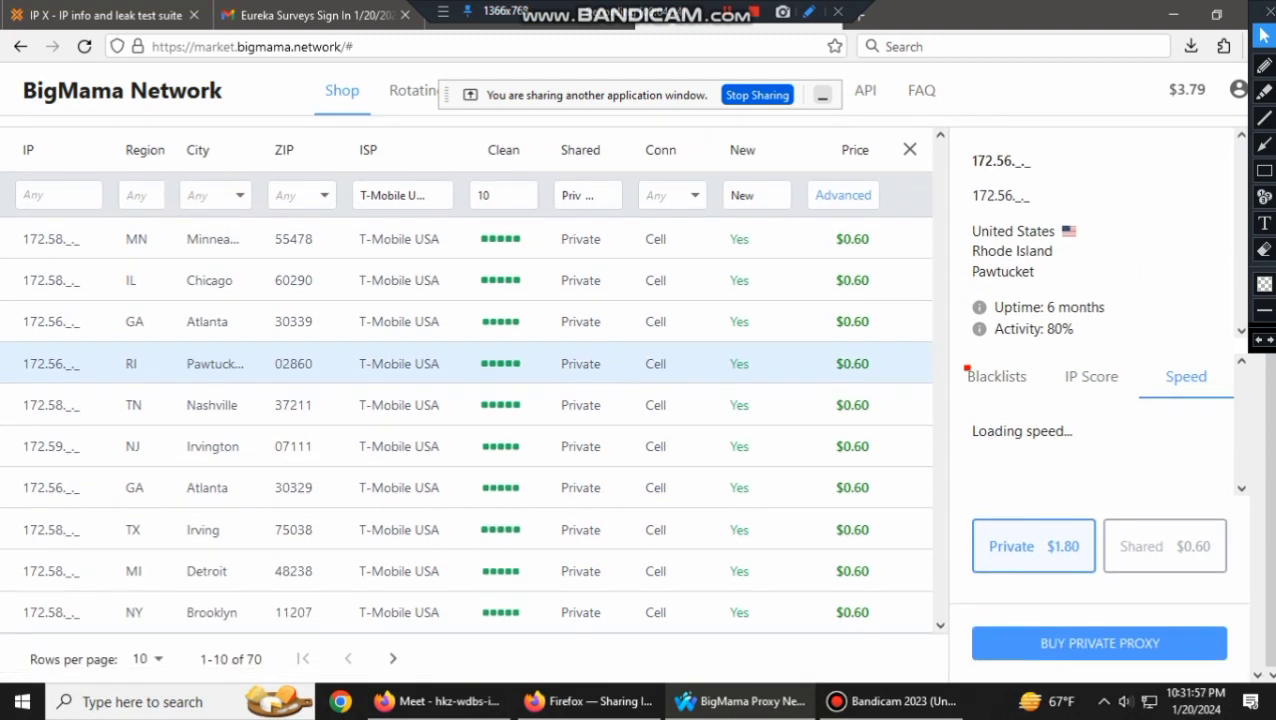
pyautogui.click(1091, 377)
pyautogui.click(1186, 377)
# Choose the Shared $0.60 option for the Pawtucket proxy and check its speed reading
pyautogui.click(1165, 546)
pyautogui.click(1184, 375)
pyautogui.doubleClick(1027, 431)
pyautogui.click(1027, 431)
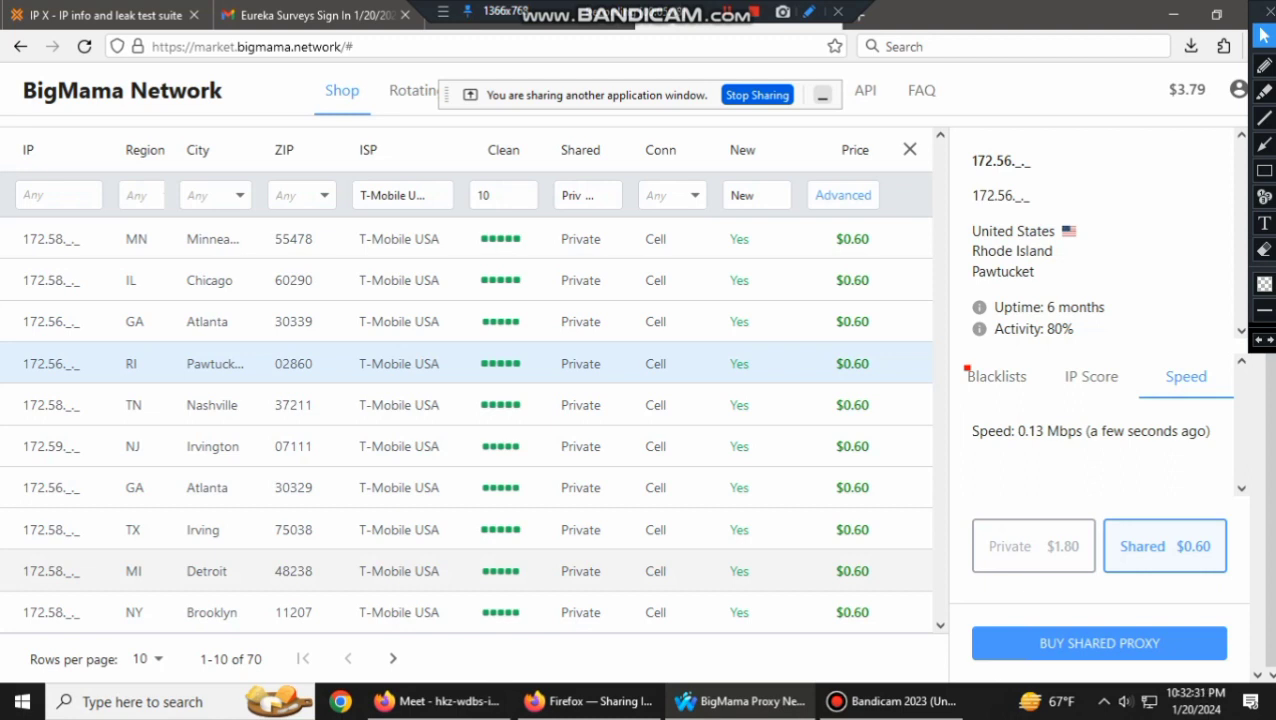
pyautogui.scroll(2, 466, 450)
pyautogui.scroll(-2, 466, 450)
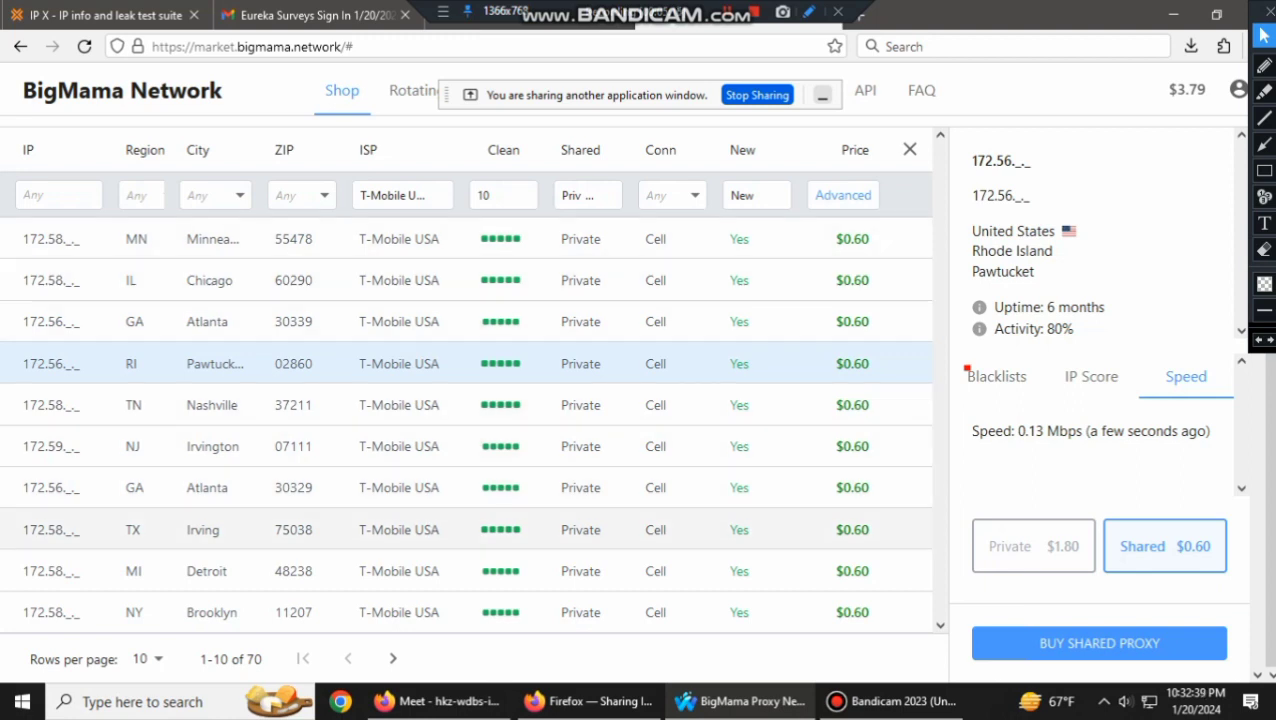
# Select the Nashville, Tennessee proxy and test its connection speed
pyautogui.click(500, 530)
pyautogui.click(500, 406)
pyautogui.click(1012, 433)
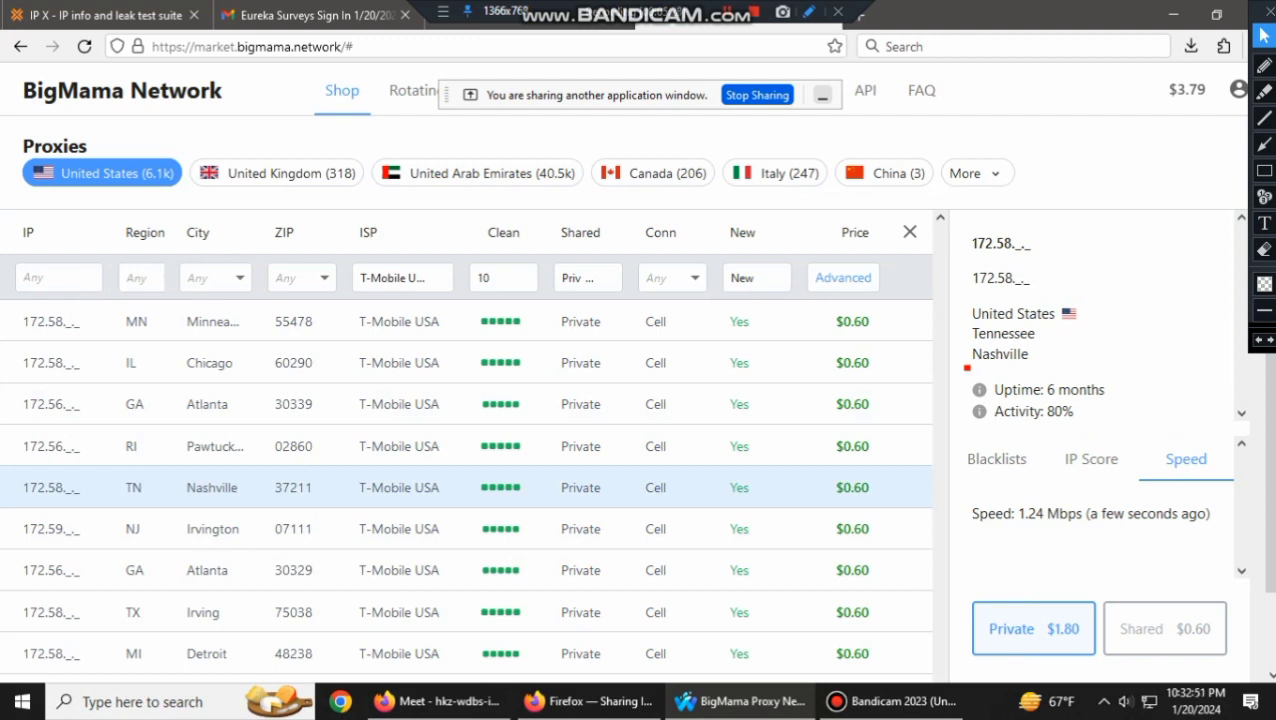
# Examine the Nashville proxy's activity, blacklist records, IP score and connection speed
pyautogui.moveTo(1024, 513); pyautogui.dragTo(1058, 513)
pyautogui.moveTo(1073, 411); pyautogui.dragTo(1039, 411)
pyautogui.click(1039, 411)
pyautogui.click(996, 459)
pyautogui.click(1091, 459)
pyautogui.click(1186, 459)
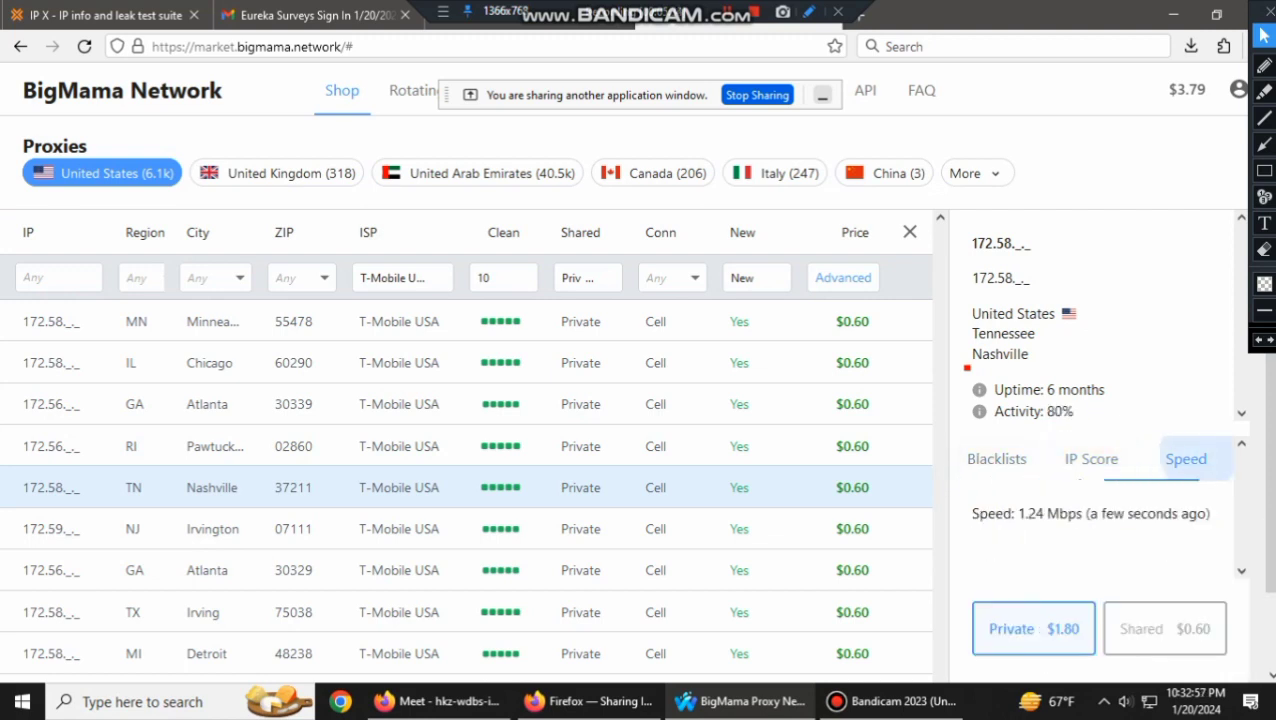
# Compare the Shared $0.60 and Private $1.80 purchase options for the Nashville proxy
pyautogui.scroll(-2, 1186, 459)
pyautogui.click(1165, 546)
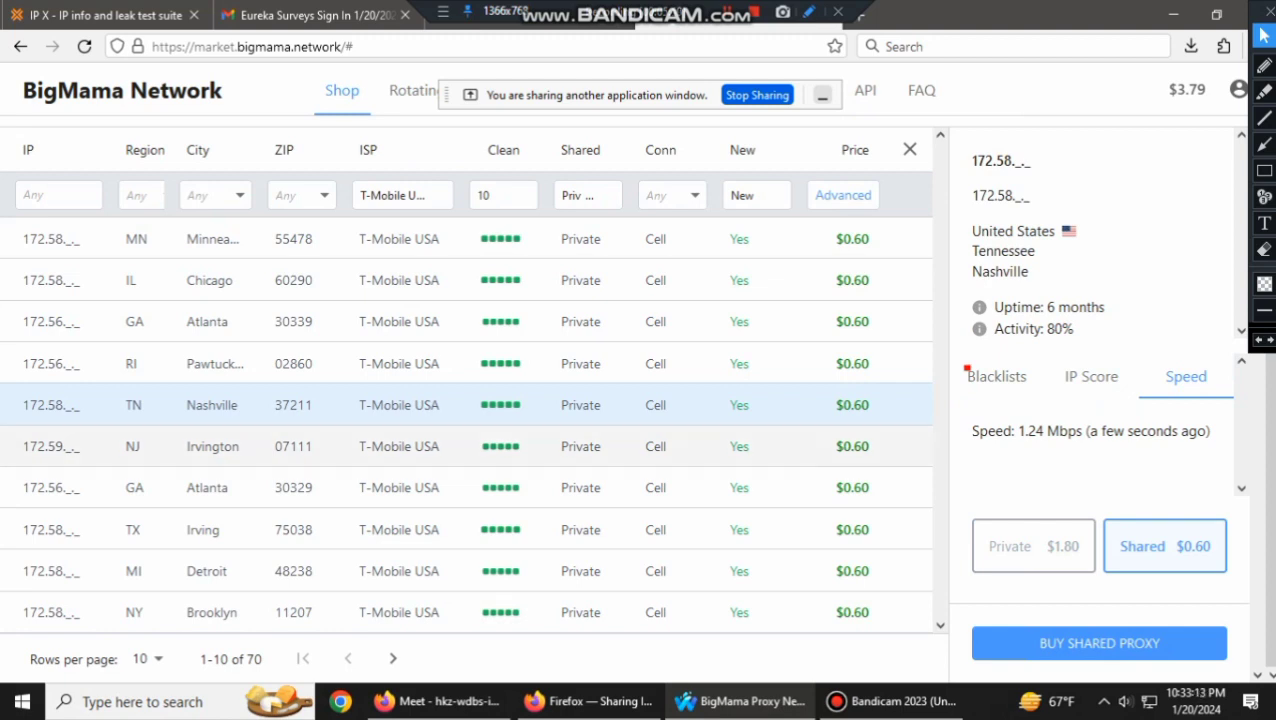
pyautogui.click(1033, 546)
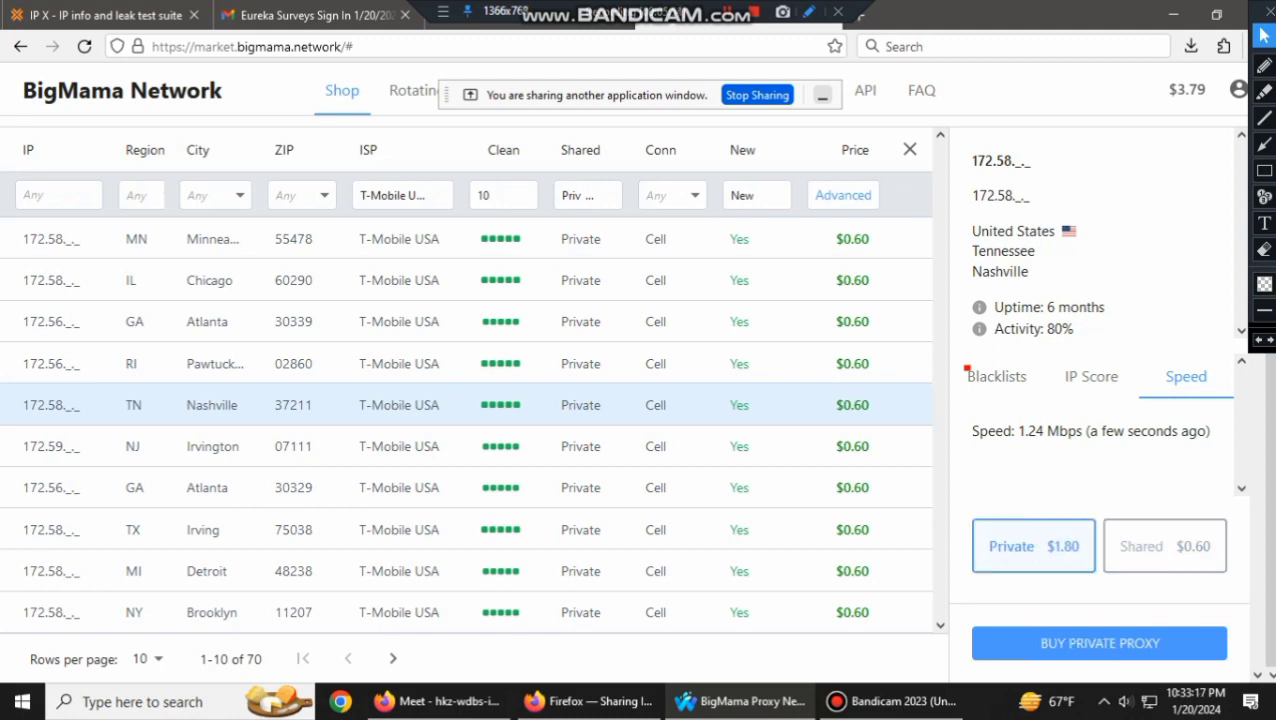
# Select the Irvington, New Jersey proxy and test its connection speed
pyautogui.click(700, 446)
pyautogui.click(1040, 431)
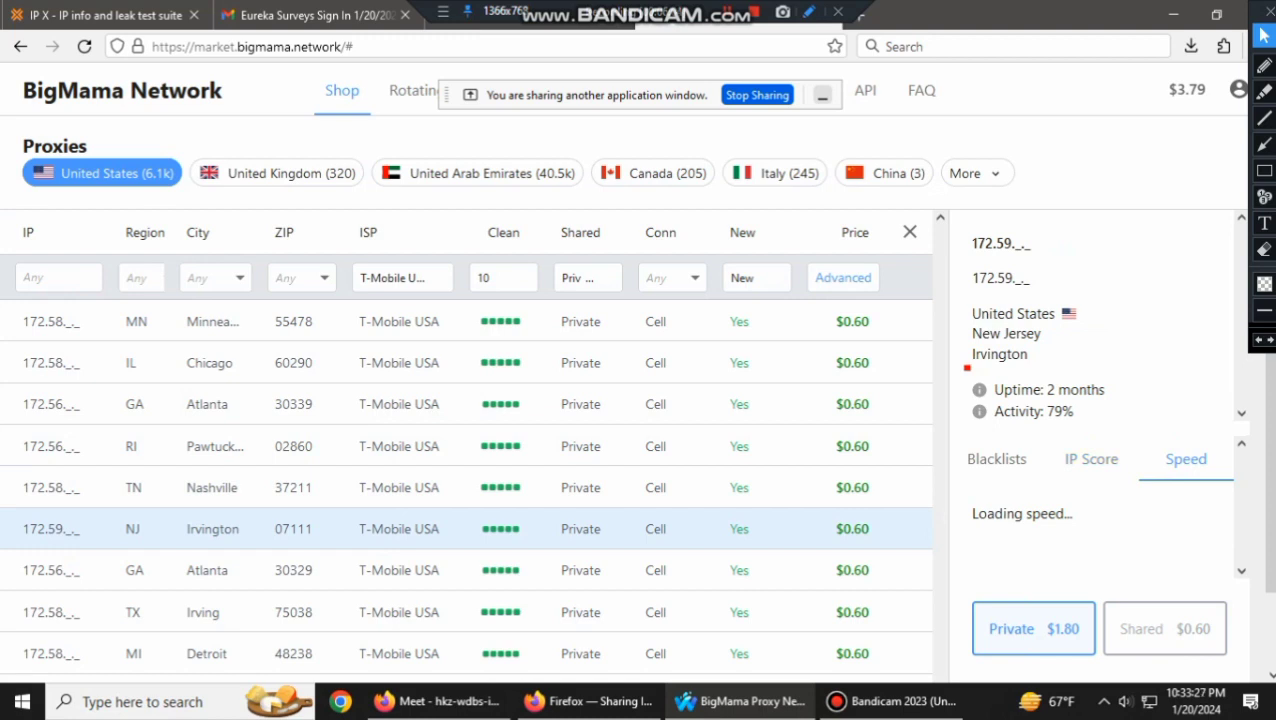
# Compare the activity and speed details of the Nashville proxy with those of the Atlanta 30329 proxy
pyautogui.click(600, 570)
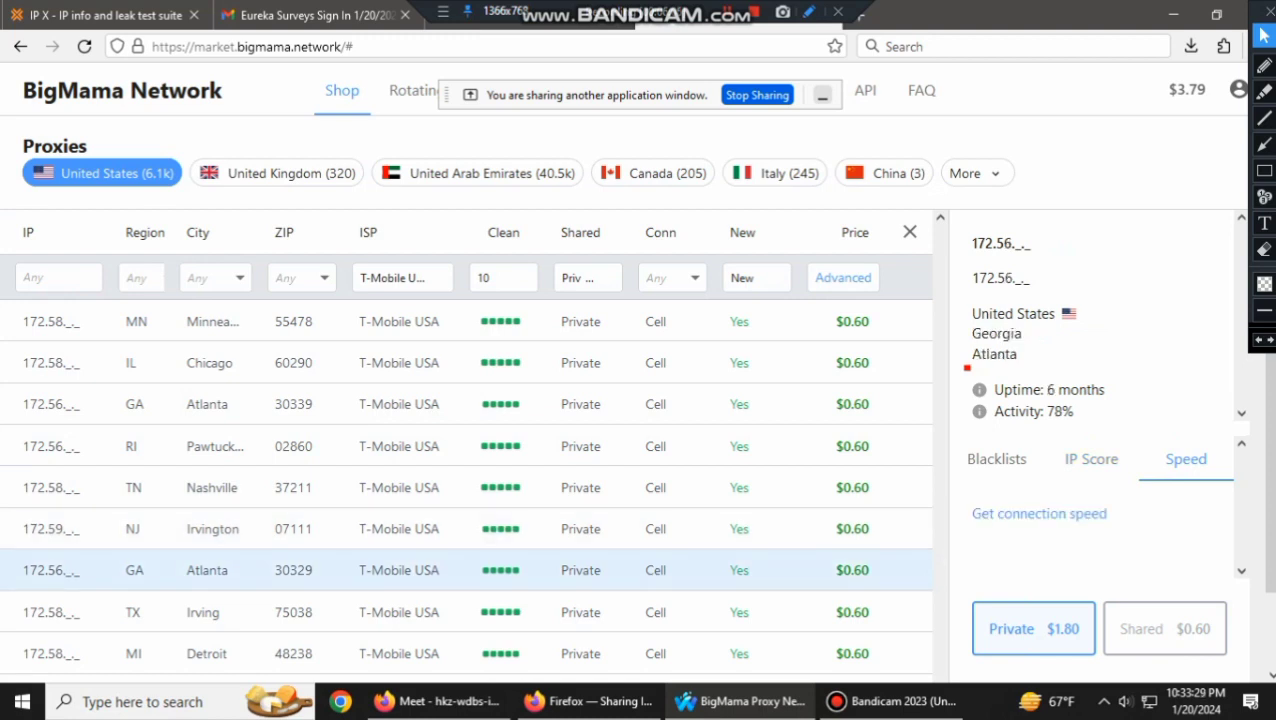
pyautogui.click(600, 488)
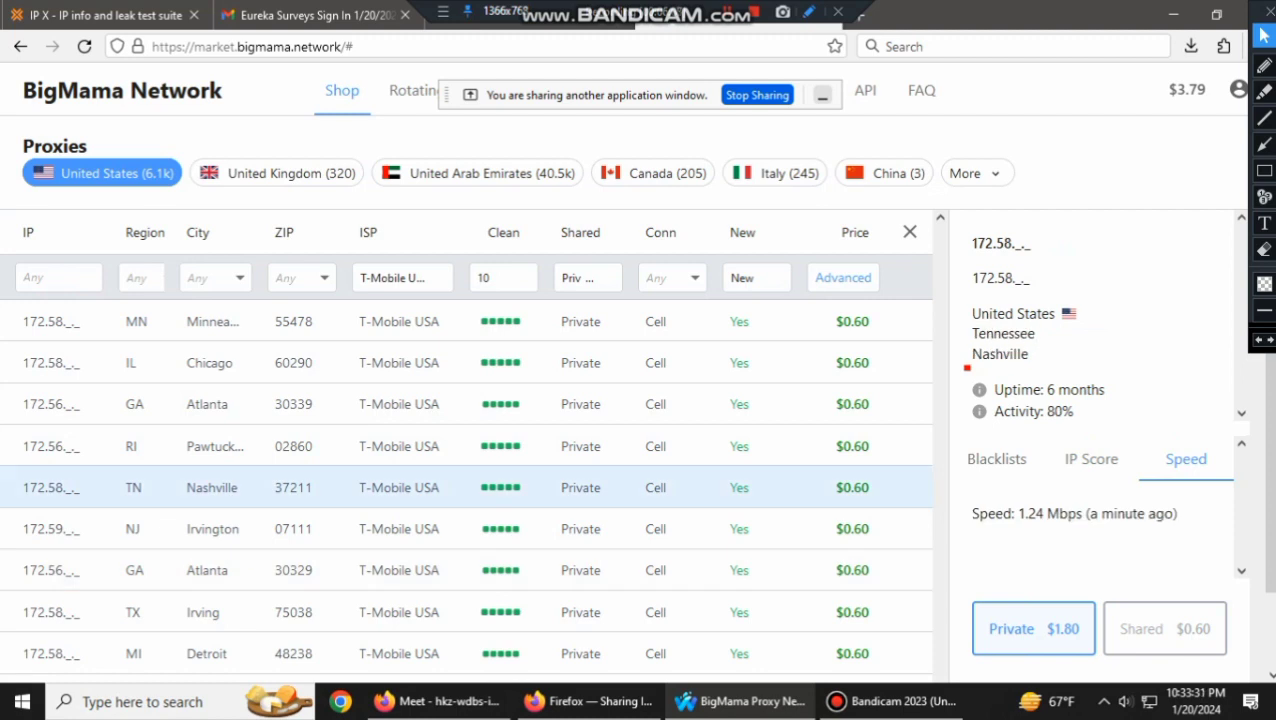
pyautogui.doubleClick(1065, 513)
pyautogui.click(1065, 513)
pyautogui.tripleClick(1013, 513)
pyautogui.click(1013, 513)
pyautogui.moveTo(1062, 411); pyautogui.dragTo(1040, 411)
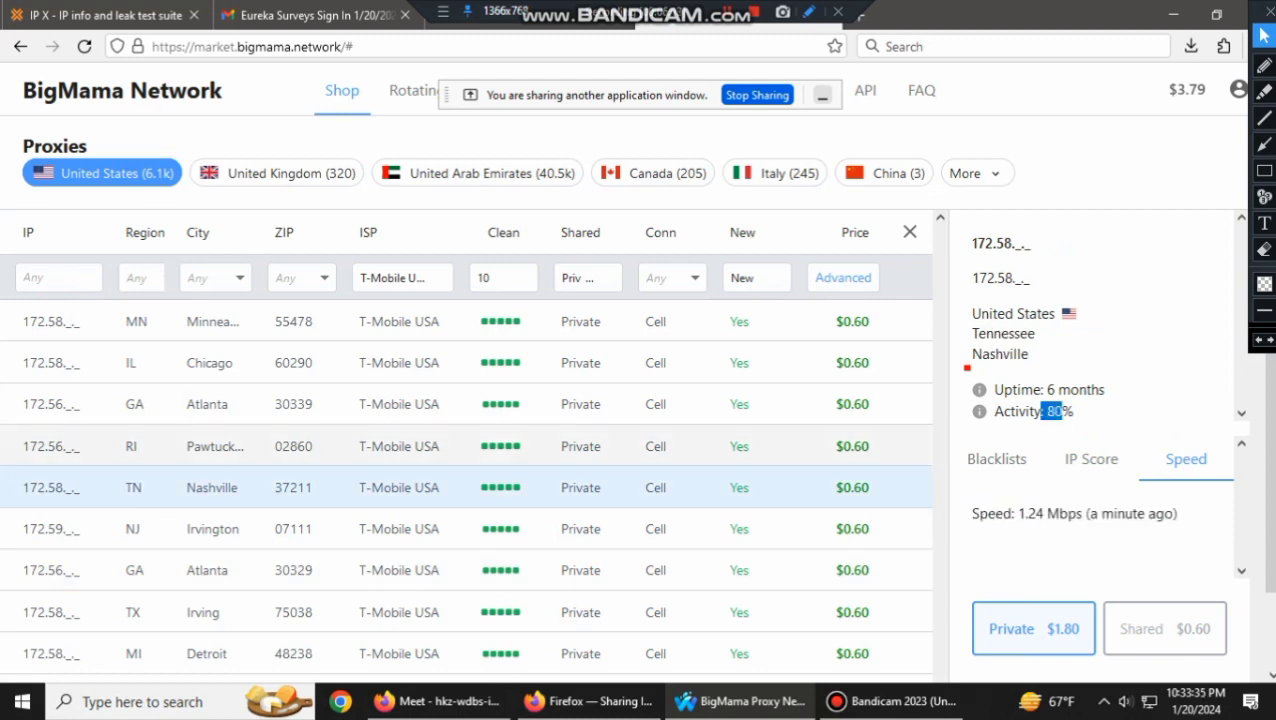
pyautogui.click(600, 570)
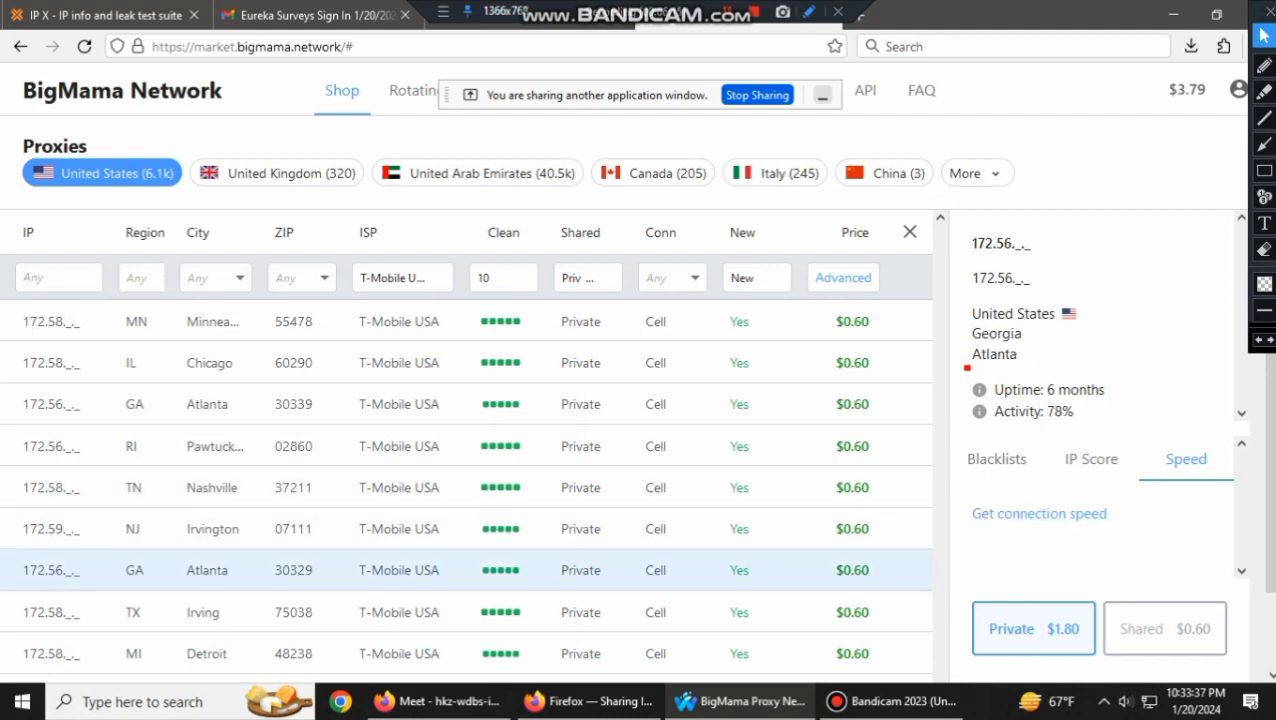
pyautogui.click(600, 487)
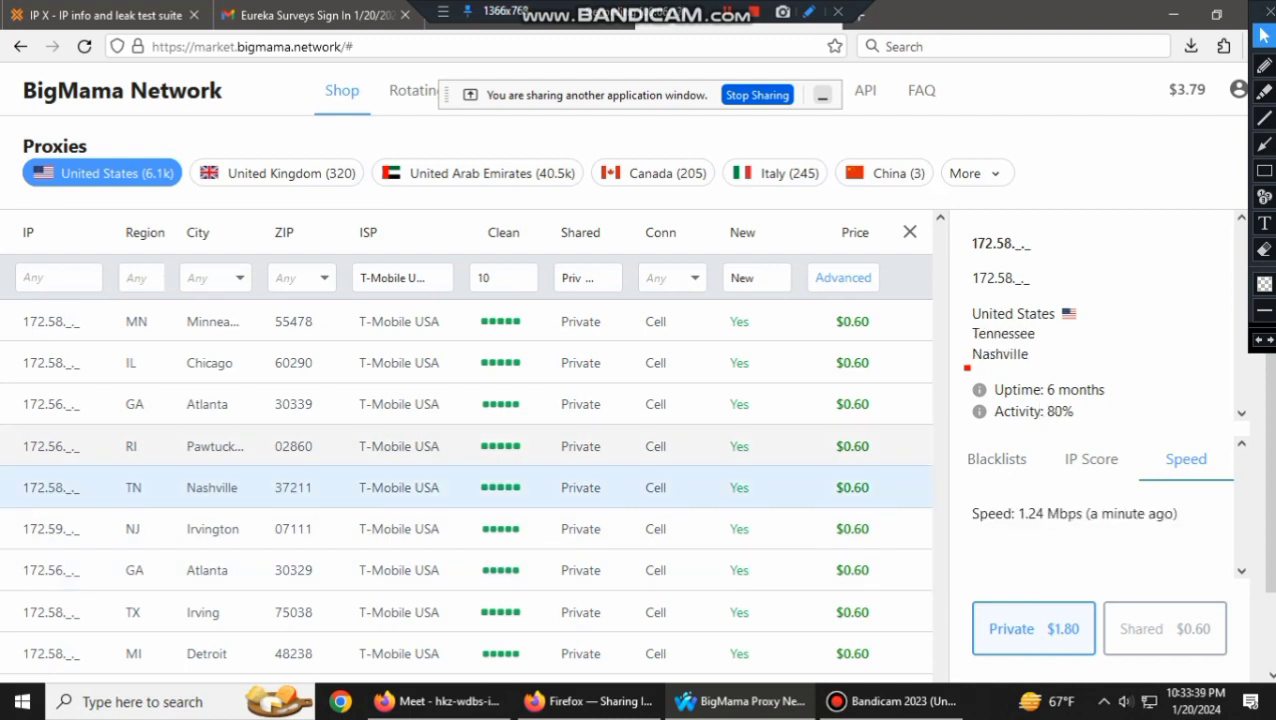
# Select the Atlanta, Georgia proxy with ZIP 30329 and test its connection speed
pyautogui.click(600, 570)
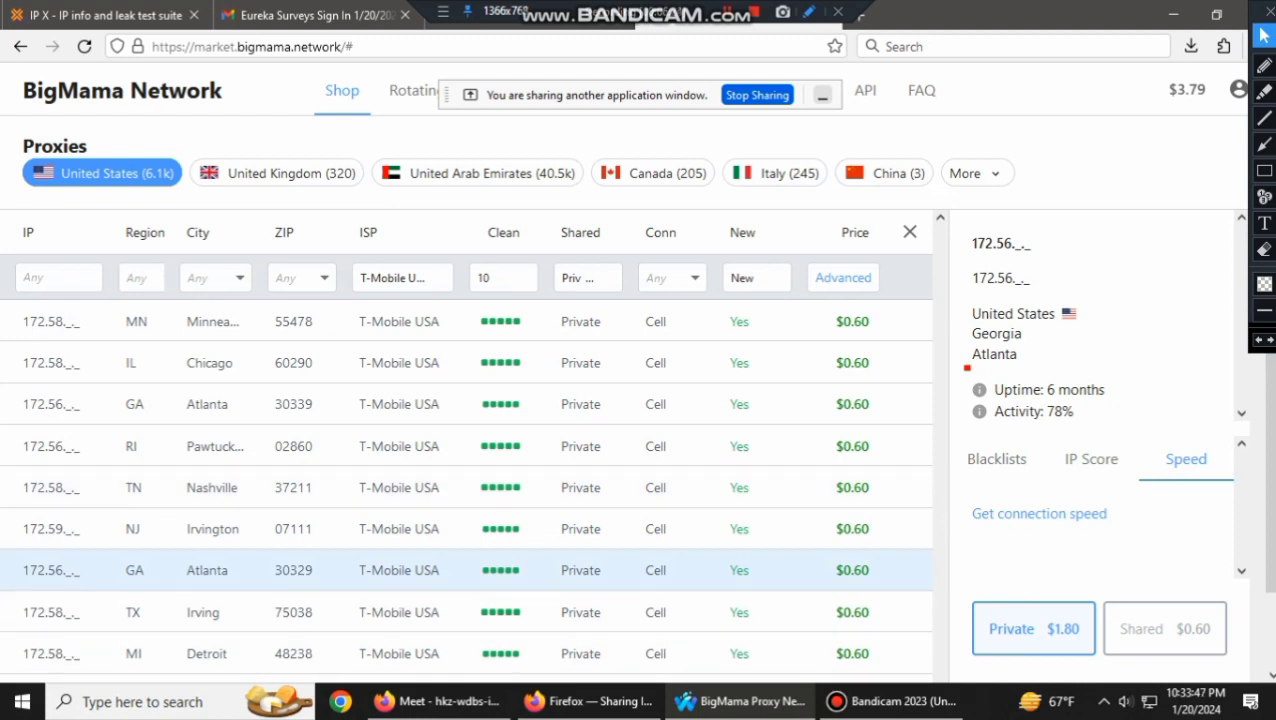
pyautogui.click(1039, 514)
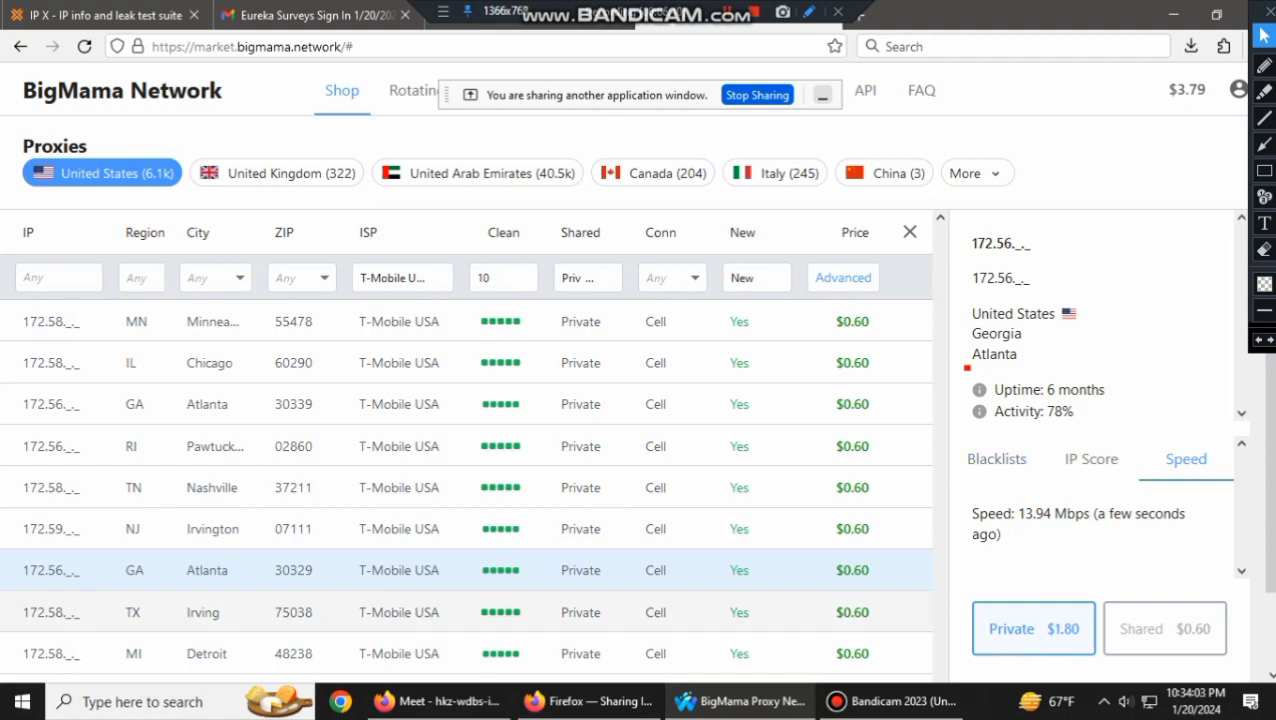
pyautogui.scroll(-2, 967, 368)
pyautogui.scroll(2, 465, 571)
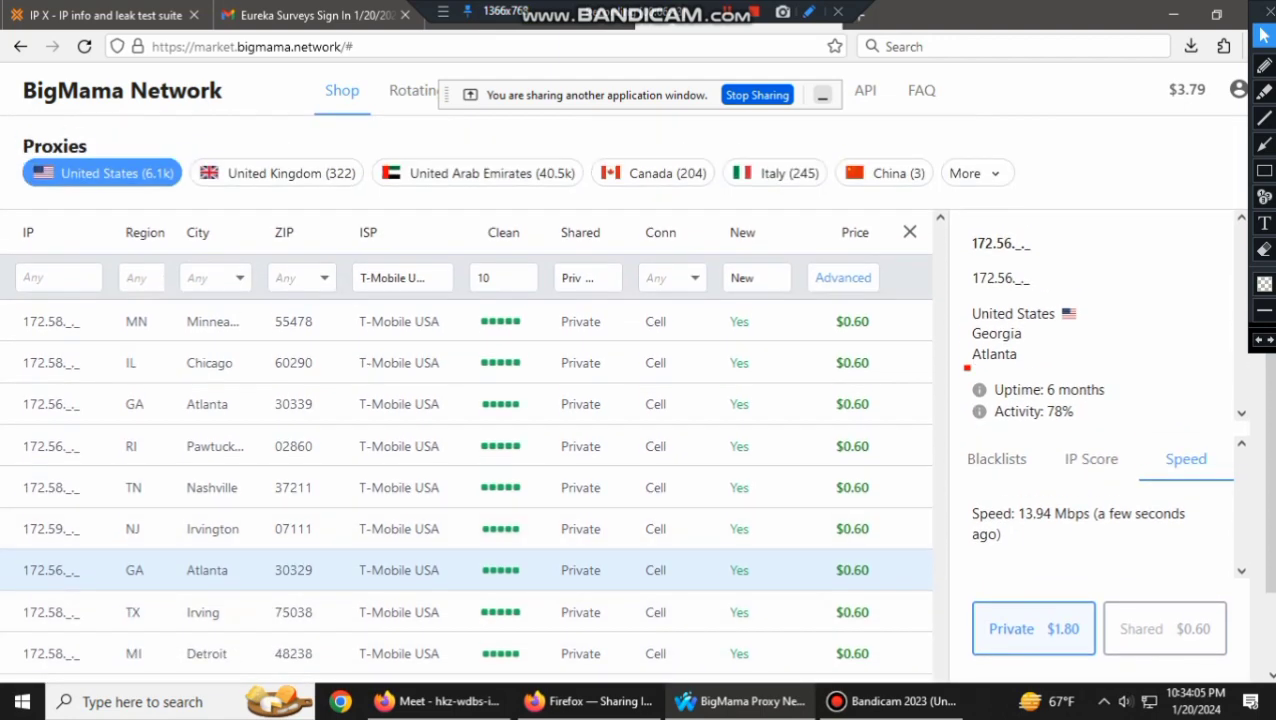
# Select the Irving, Texas proxy, test its connection speed and view its IP score
pyautogui.click(465, 611)
pyautogui.scroll(-2, 465, 566)
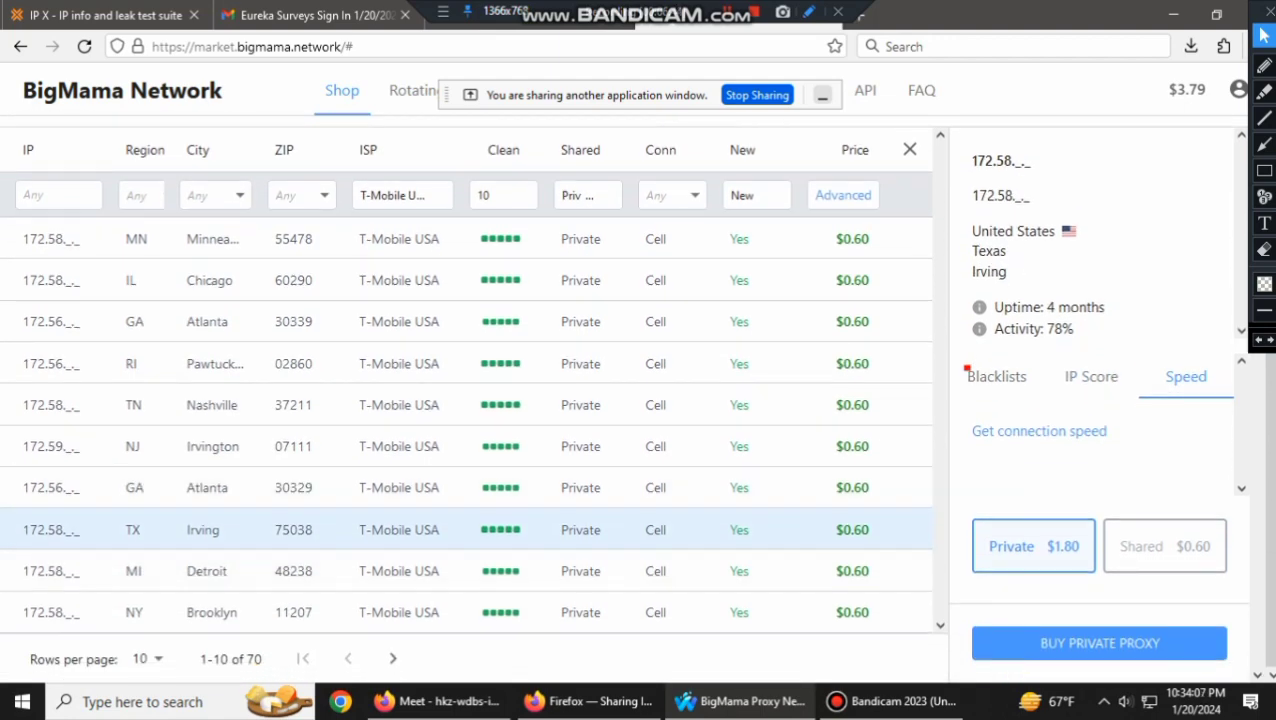
pyautogui.click(1068, 433)
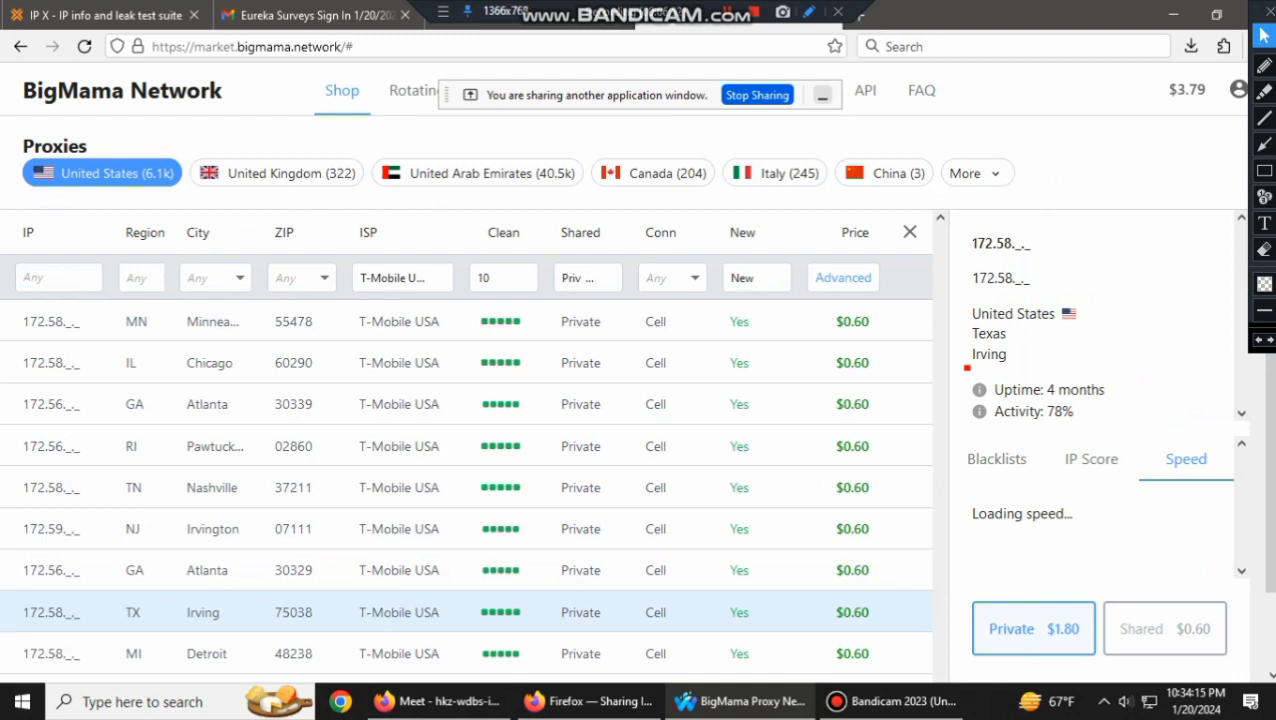
pyautogui.scroll(-2, 967, 368)
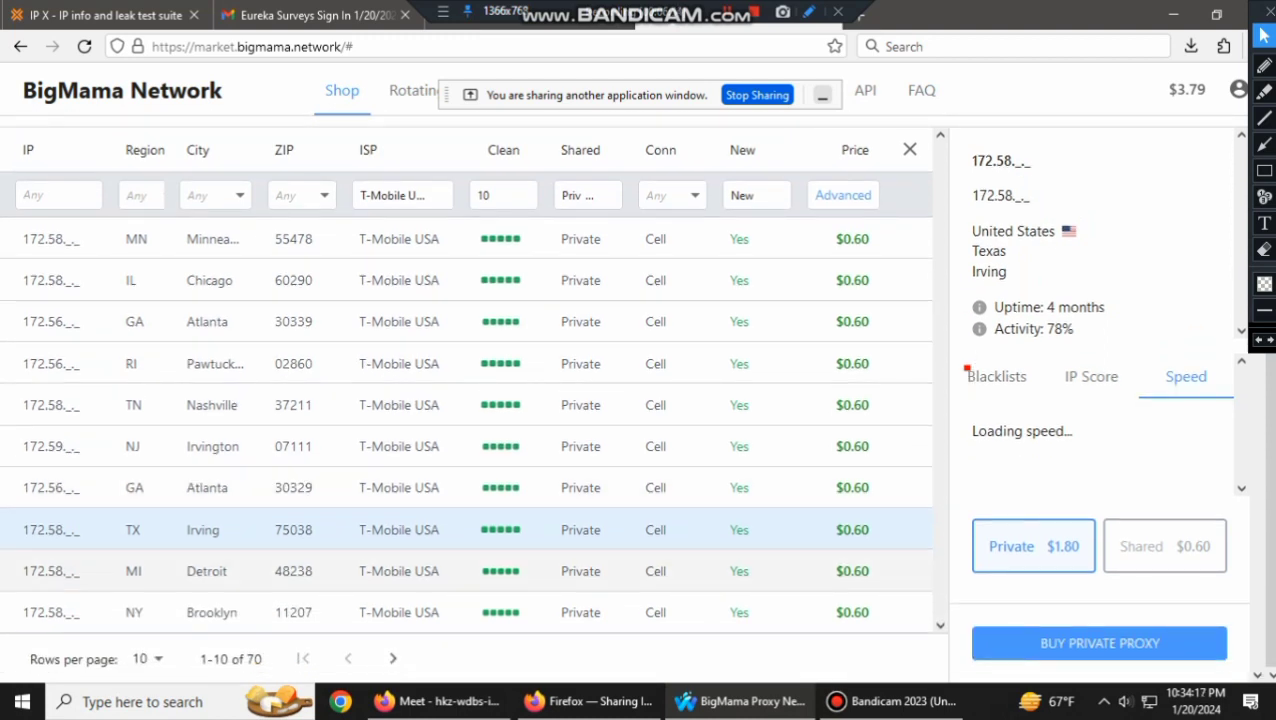
pyautogui.click(1091, 377)
pyautogui.click(1186, 377)
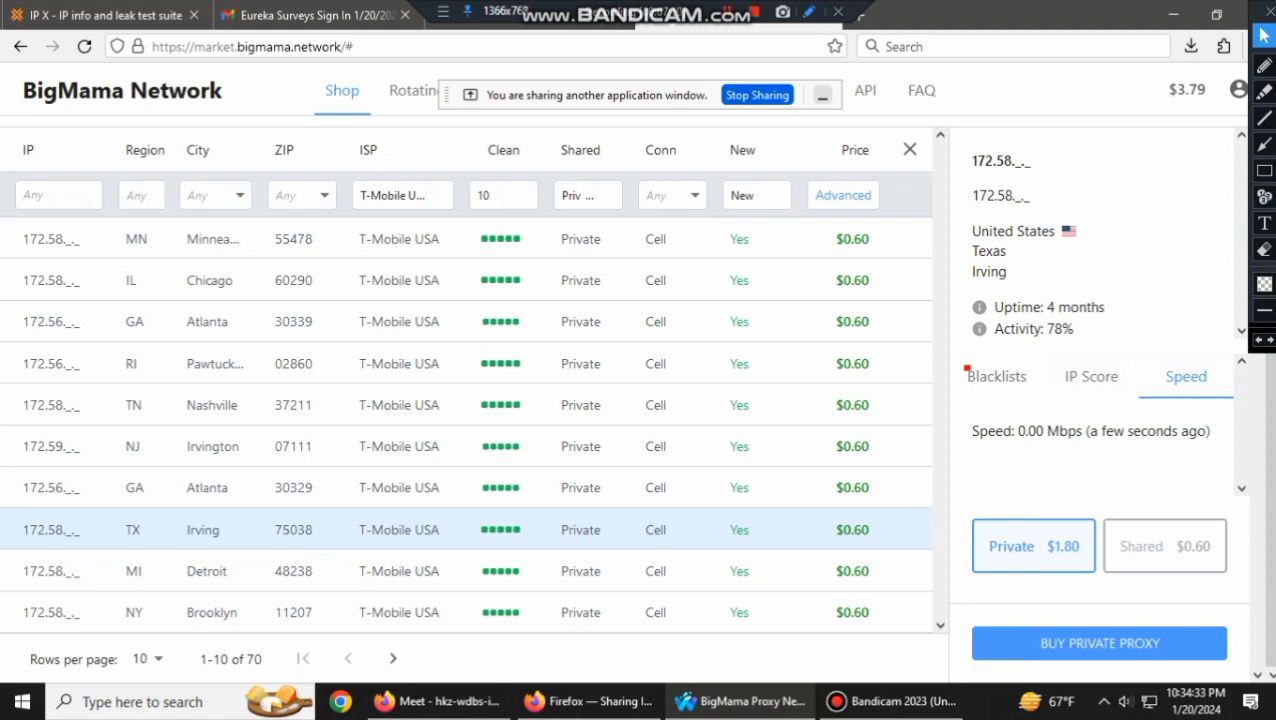
# Select the Detroit, Michigan proxy and test its connection speed
pyautogui.click(466, 571)
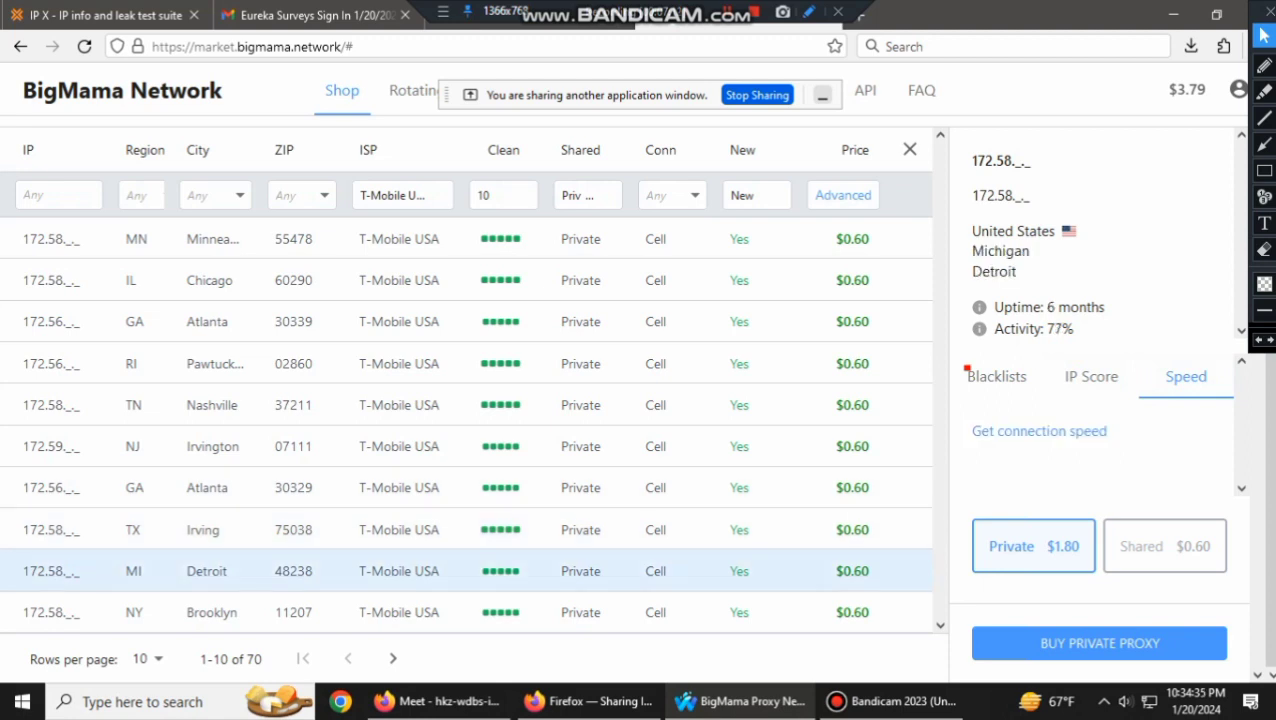
pyautogui.click(1039, 431)
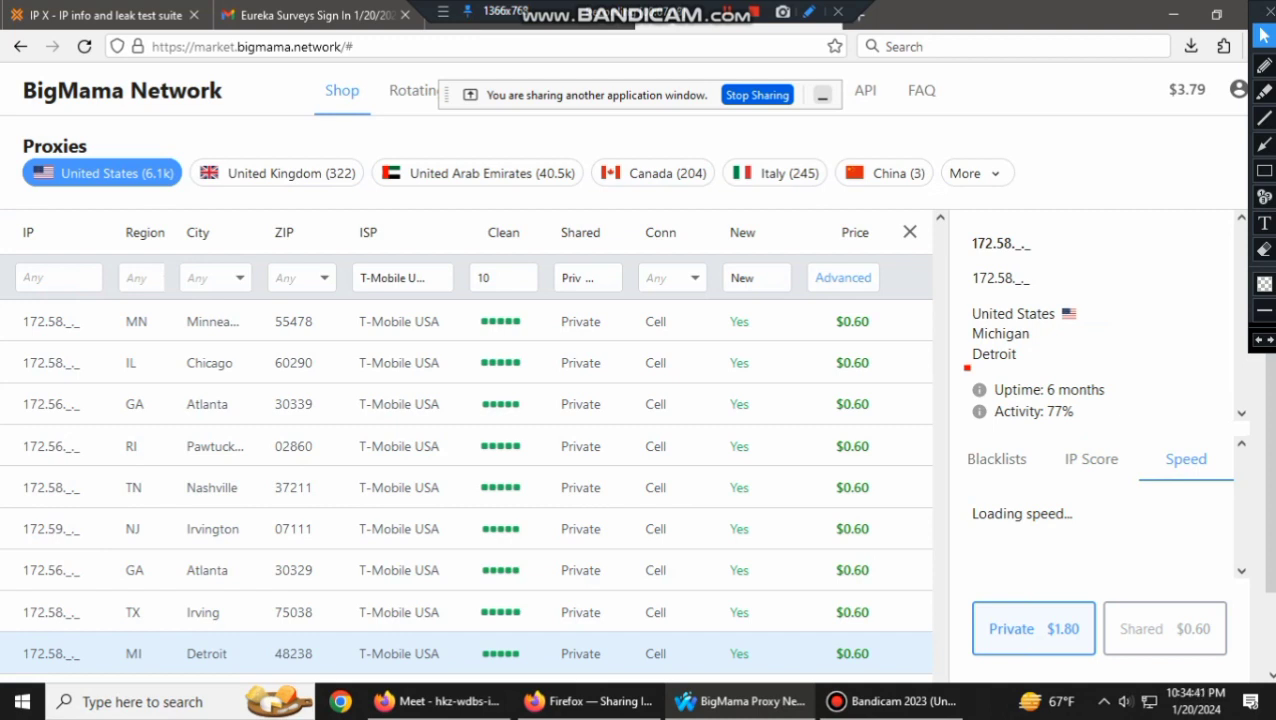
pyautogui.scroll(-2, 560, 570)
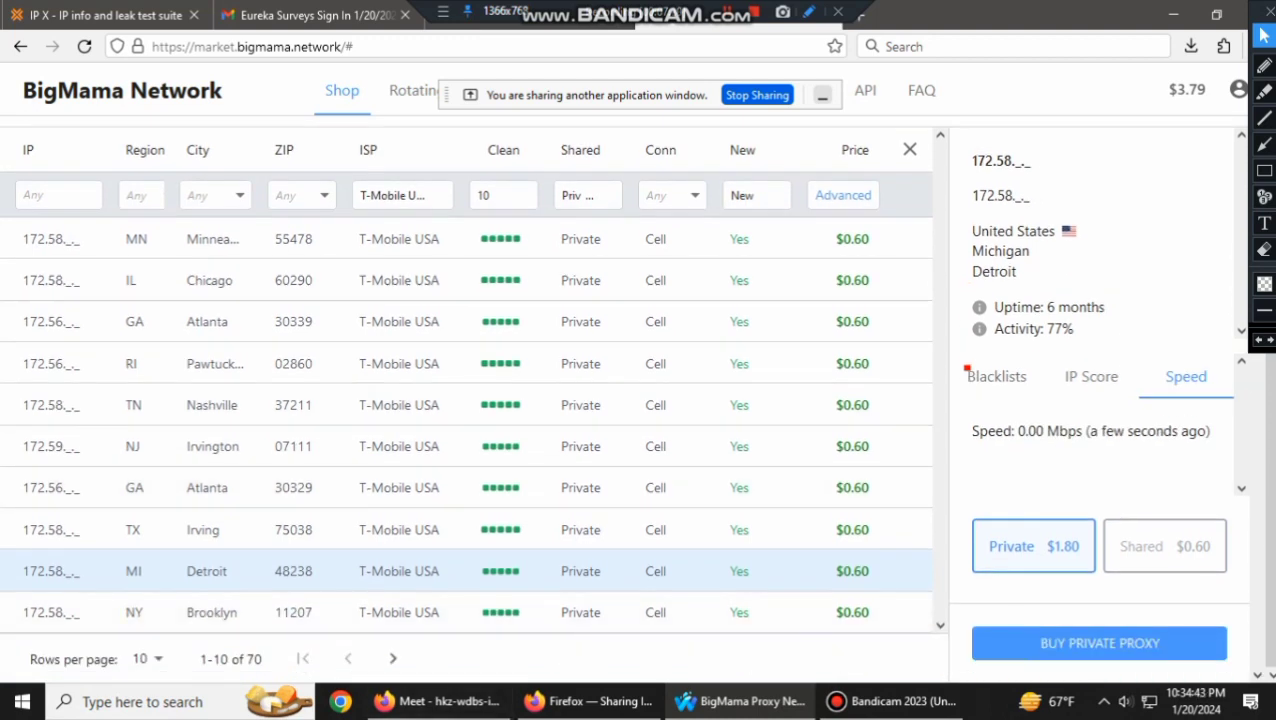
# Select the Brooklyn, New York proxy and test its connection speed
pyautogui.click(560, 612)
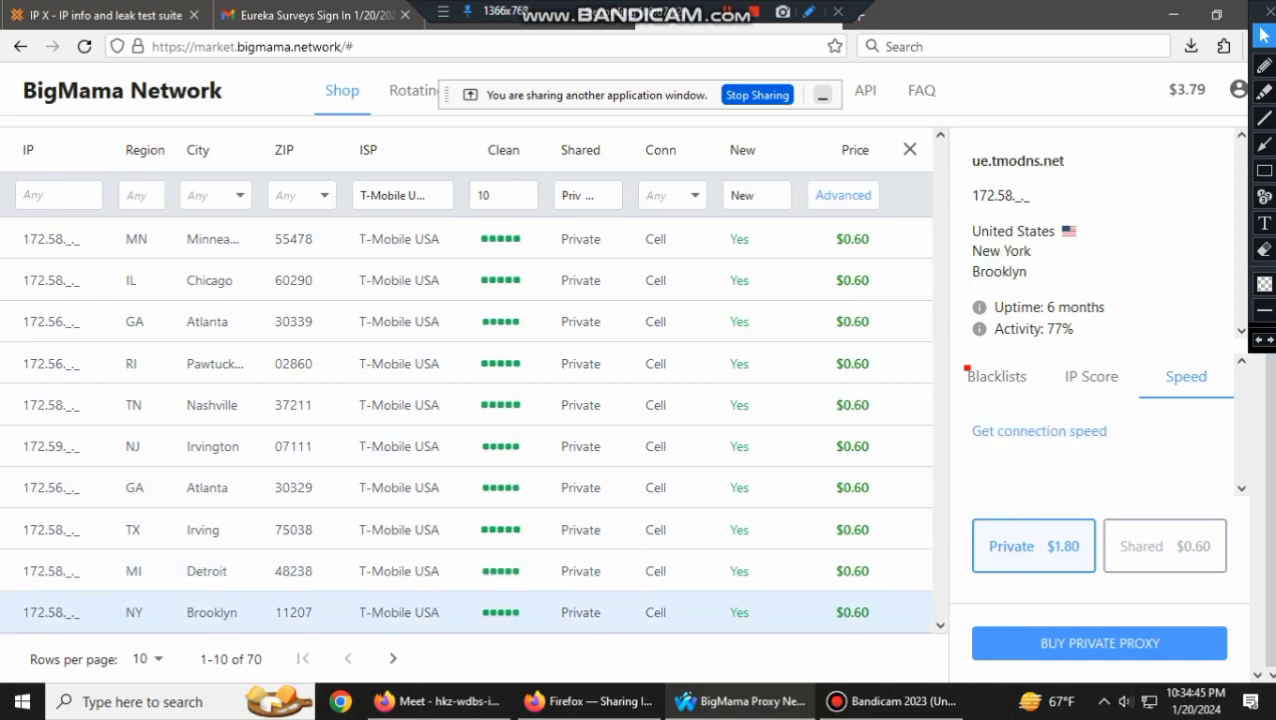
pyautogui.click(1039, 430)
pyautogui.scroll(1, 1039, 430)
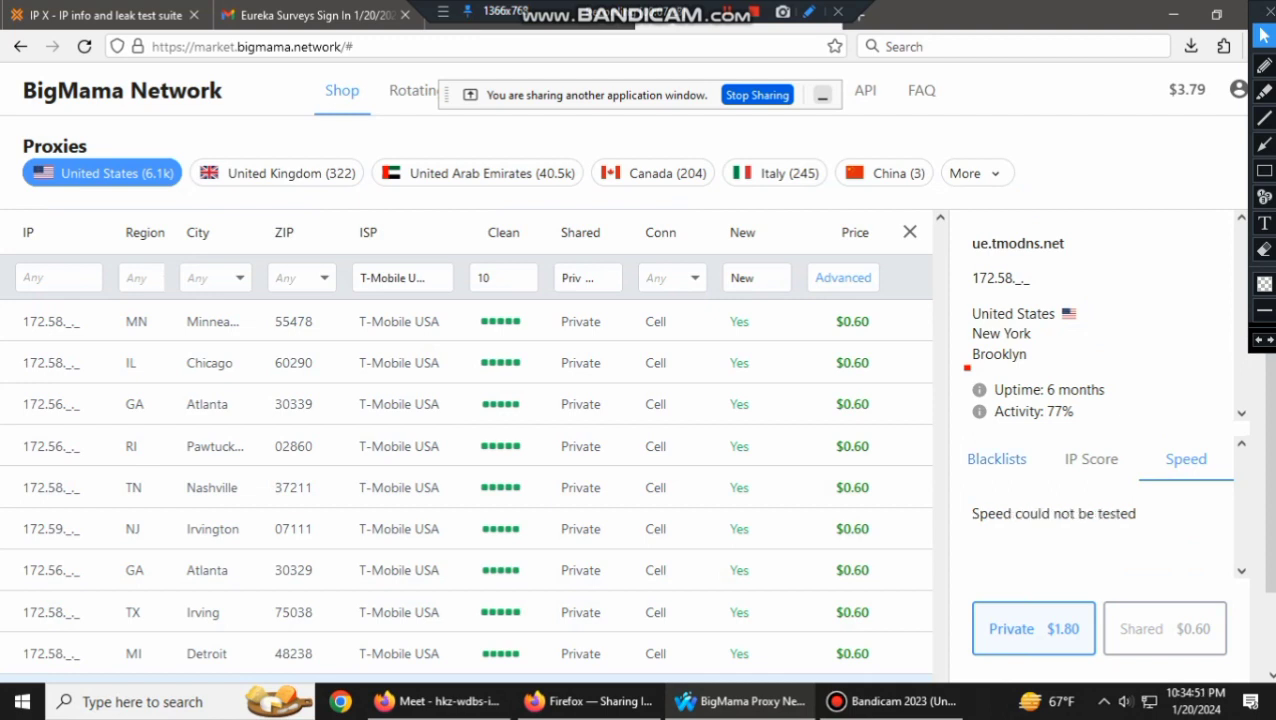
pyautogui.scroll(-1, 467, 570)
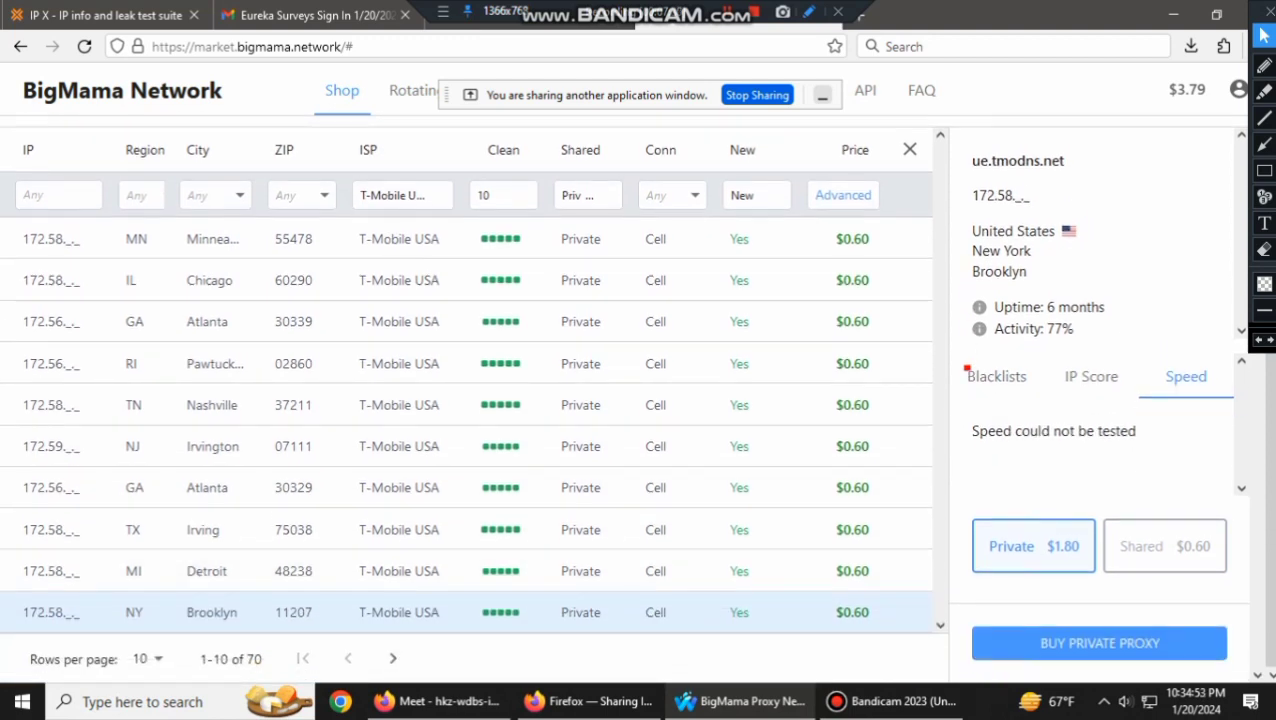
# Reselect the Atlanta 30329 proxy with the Shared $0.60 option and review its IP score and speed
pyautogui.click(467, 488)
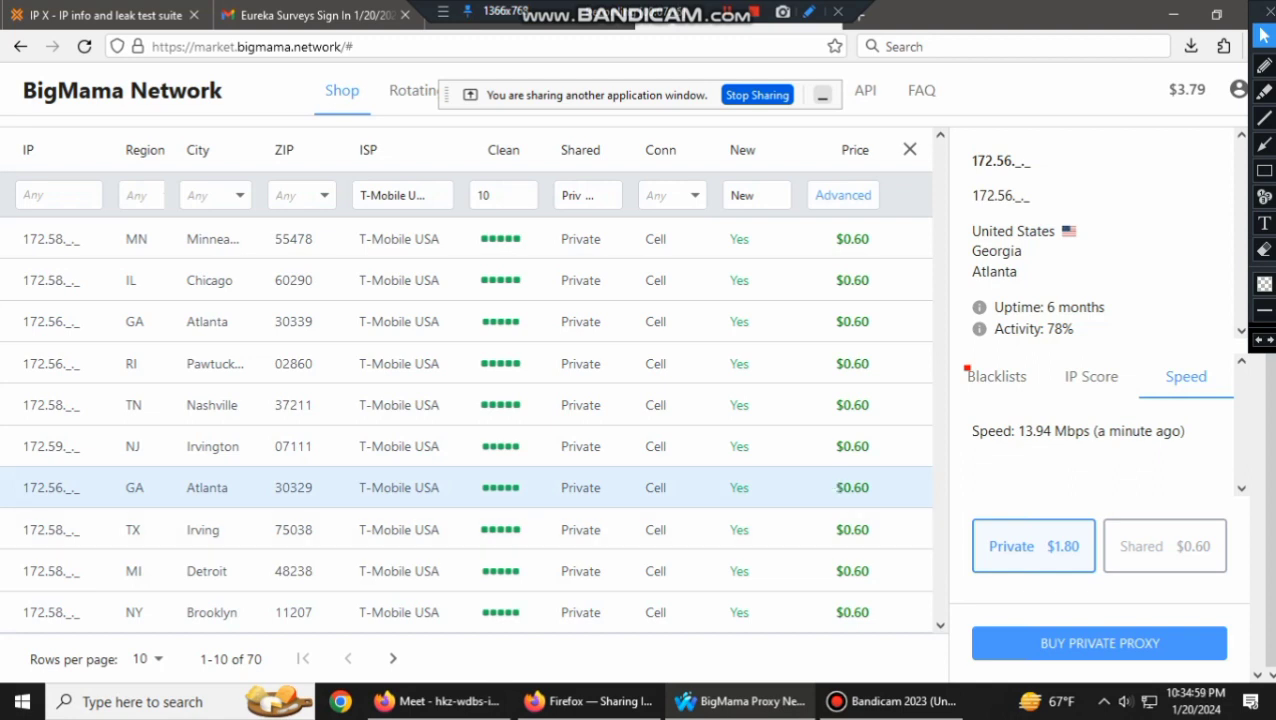
pyautogui.click(1165, 546)
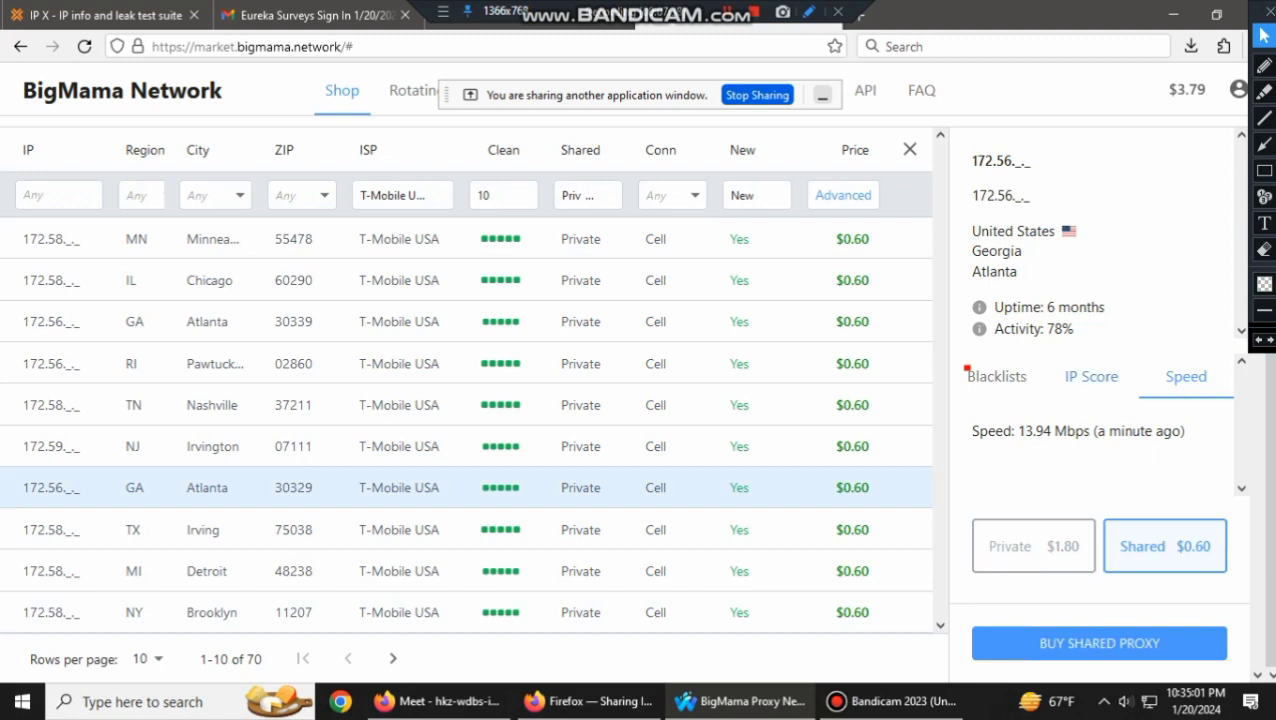
pyautogui.click(1091, 377)
pyautogui.click(1186, 377)
pyautogui.scroll(2, 966, 368)
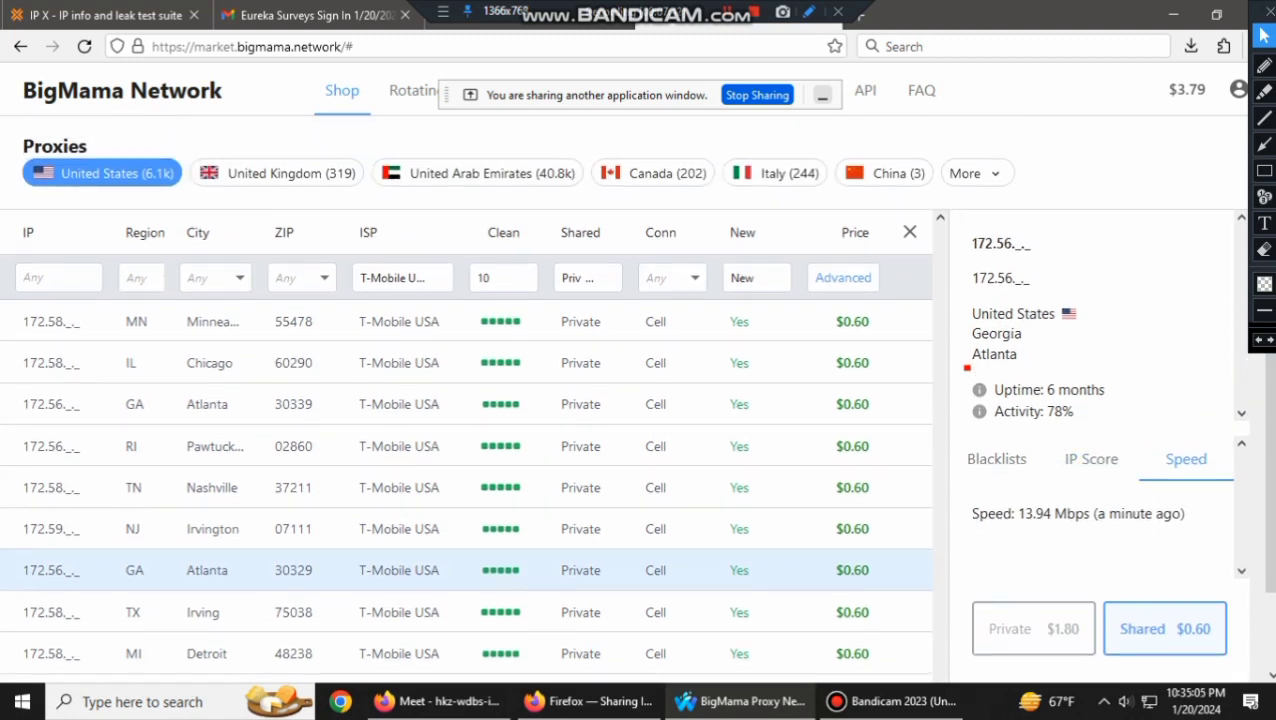
pyautogui.scroll(-2, 966, 368)
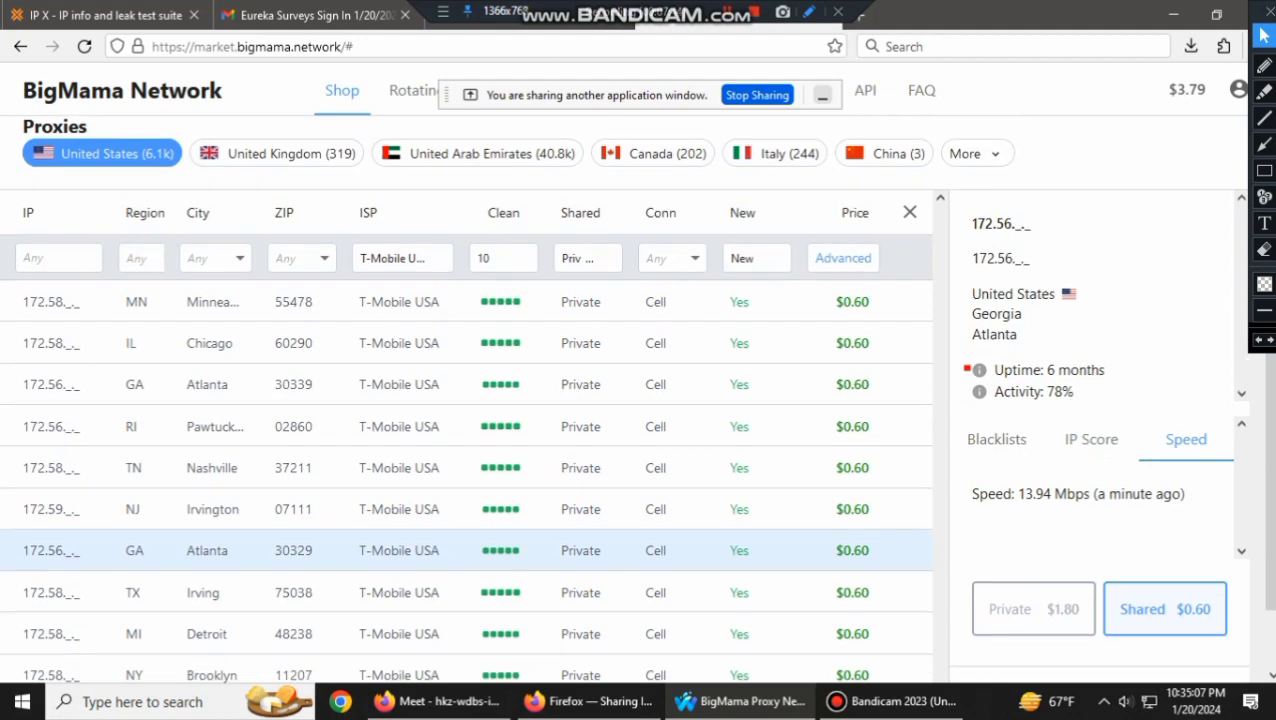
pyautogui.scroll(2, 966, 368)
pyautogui.scroll(-2, 966, 368)
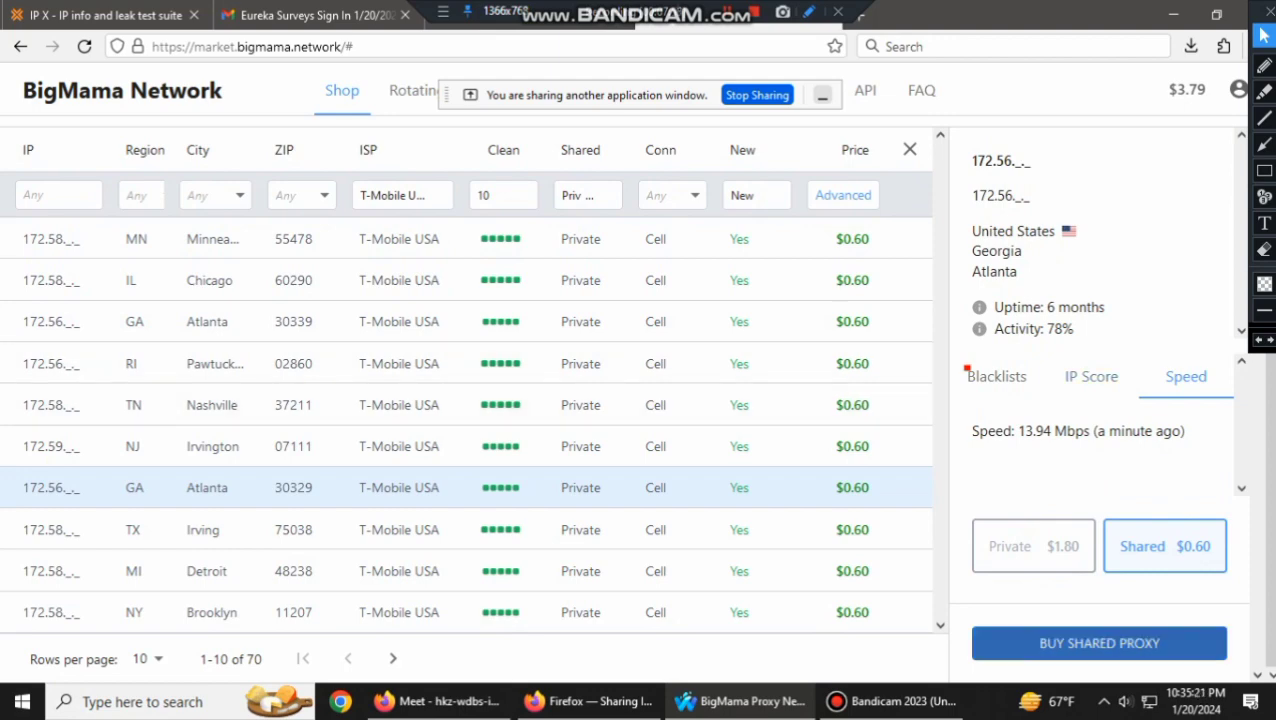
# Buy the shared Atlanta 30329 proxy and display the list of own active proxies
pyautogui.click(1099, 643)
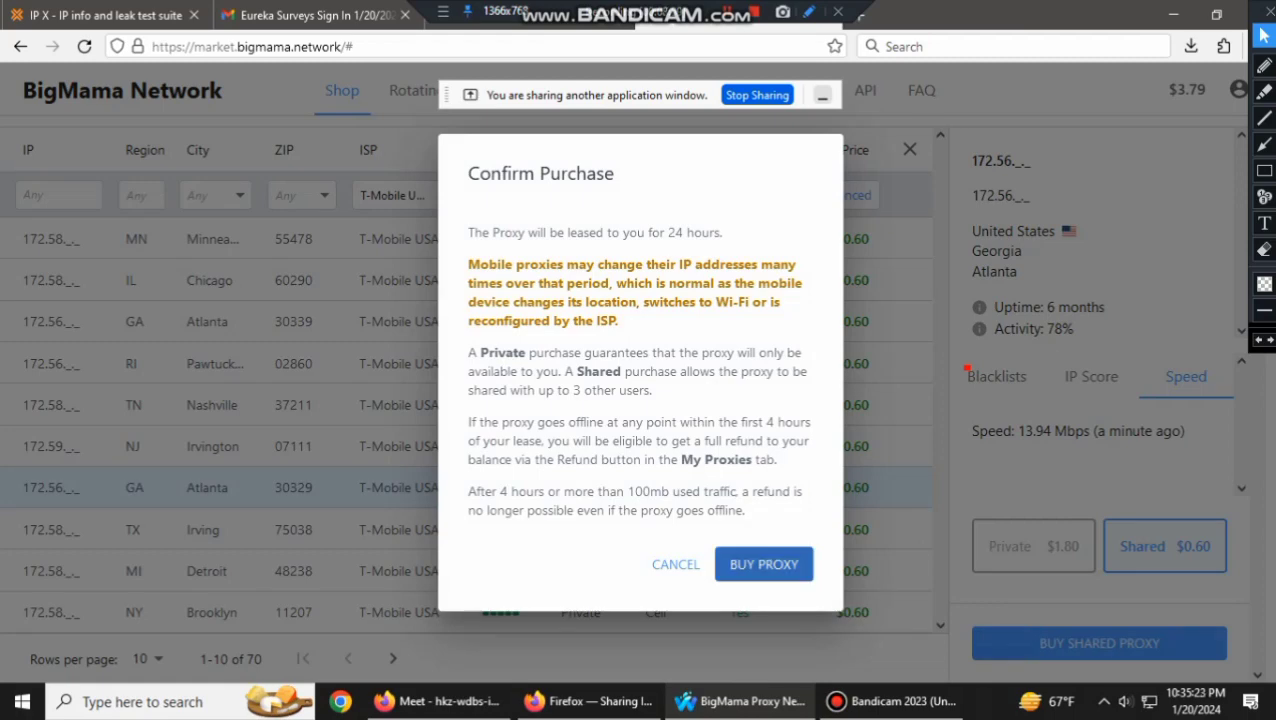
pyautogui.click(763, 564)
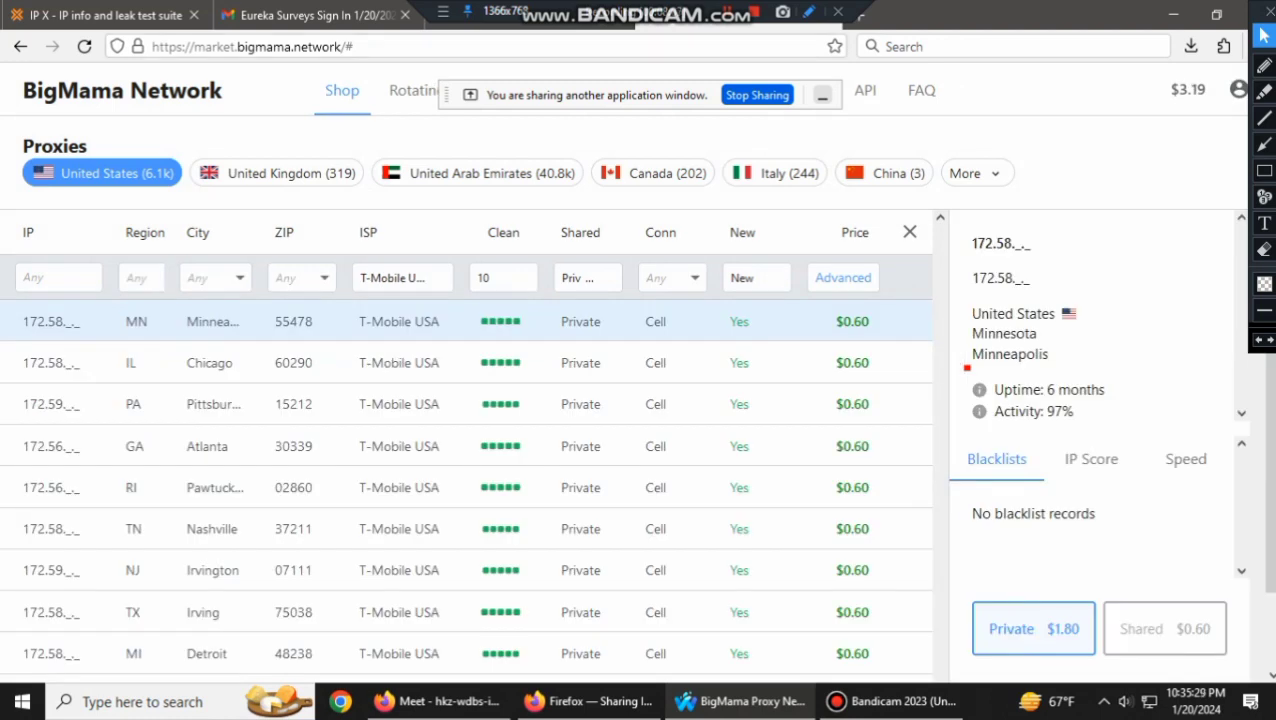
pyautogui.moveTo(636, 93); pyautogui.dragTo(303, 76)
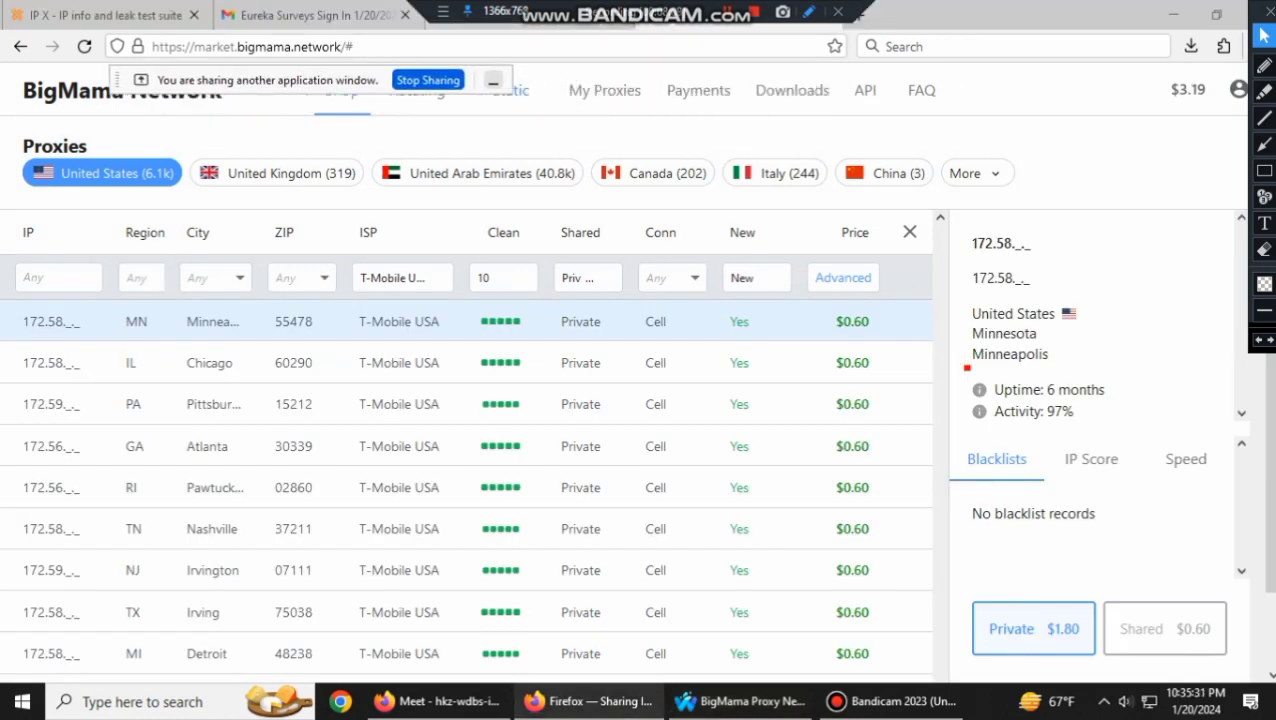
pyautogui.click(605, 91)
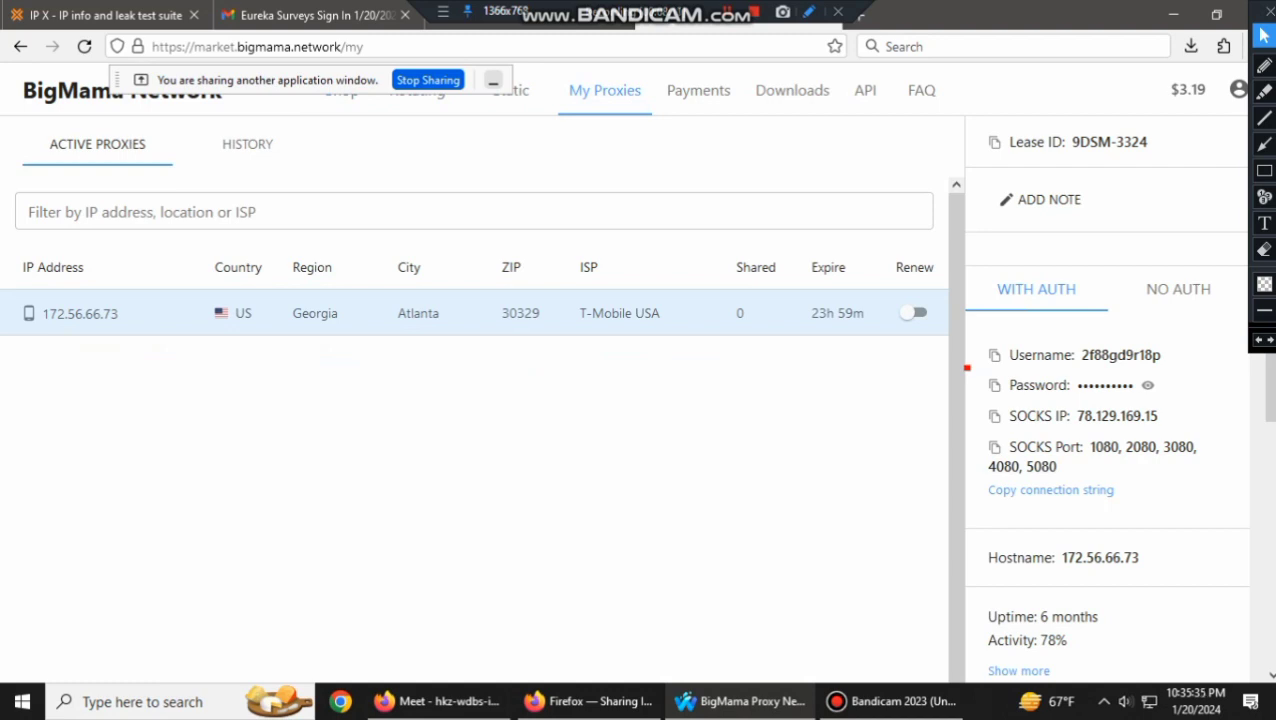
# Review the leased Atlanta proxy's connection details and reveal its password
pyautogui.scroll(-4, 967, 368)
pyautogui.scroll(2, 967, 366)
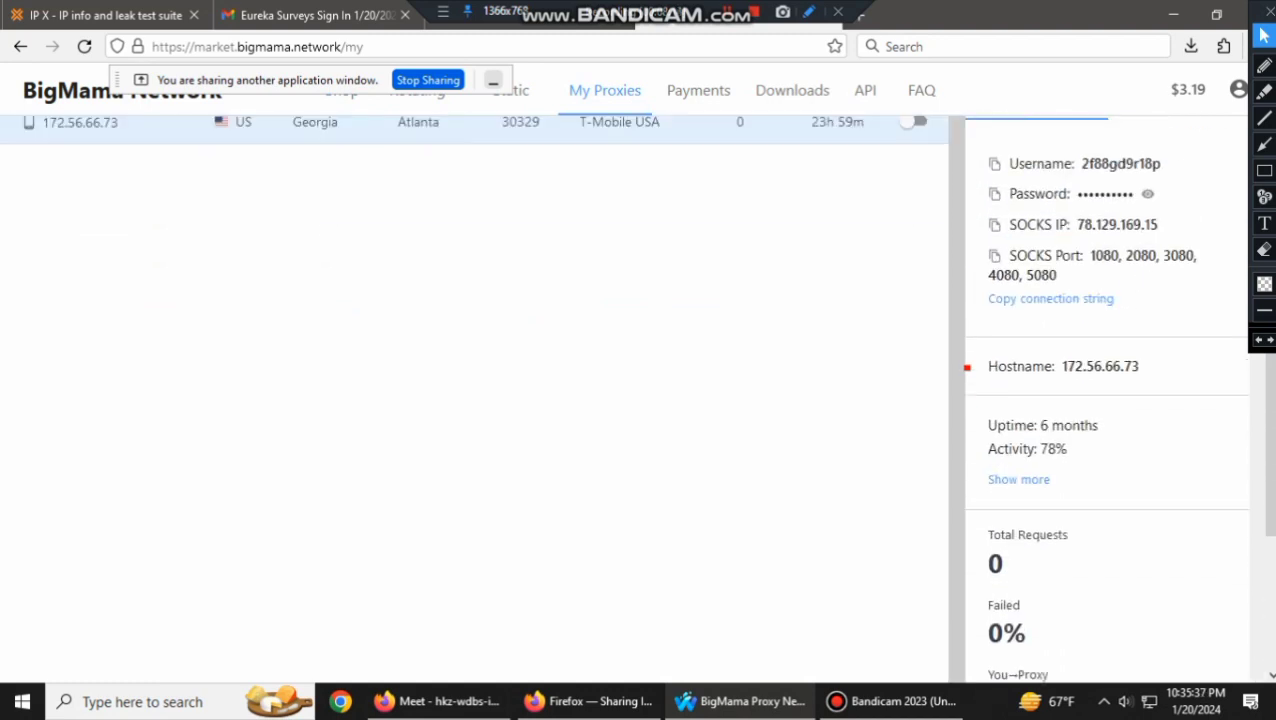
pyautogui.scroll(2, 967, 366)
pyautogui.click(1148, 386)
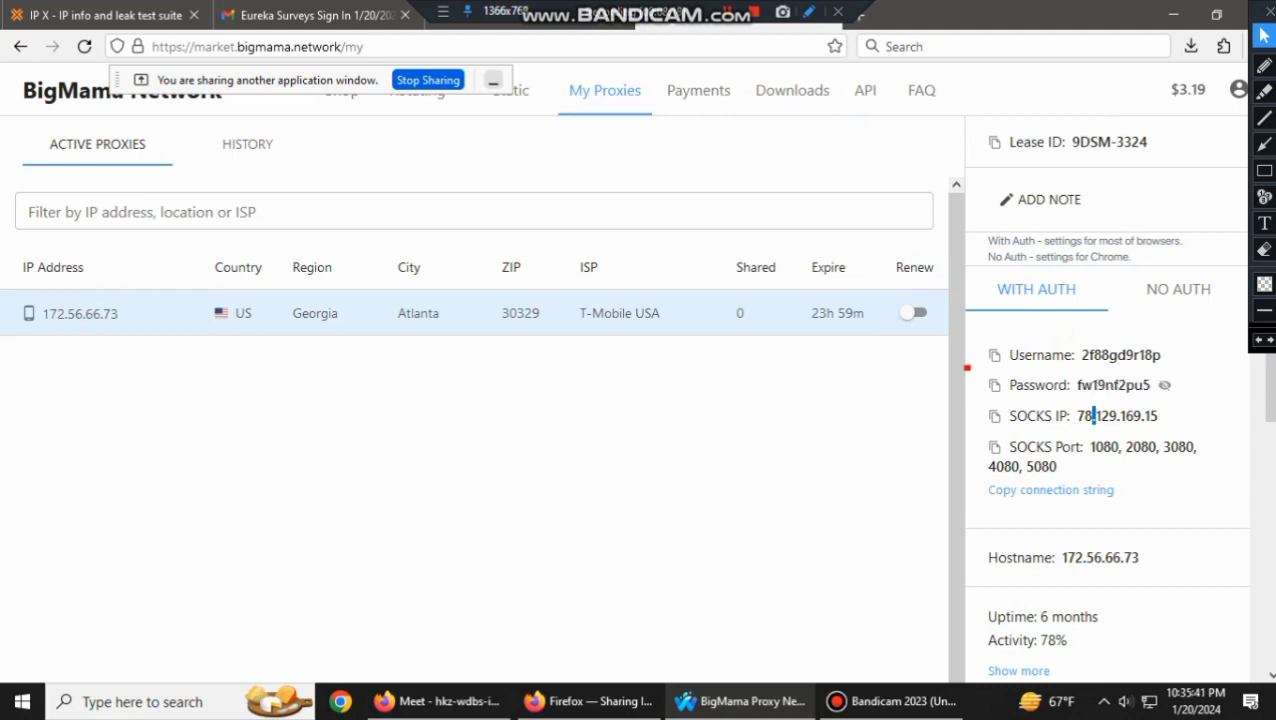
# Copy the leased proxy's SOCKS IP address and open the browser proxy extension's settings form
pyautogui.moveTo(1076, 415); pyautogui.dragTo(1158, 415)
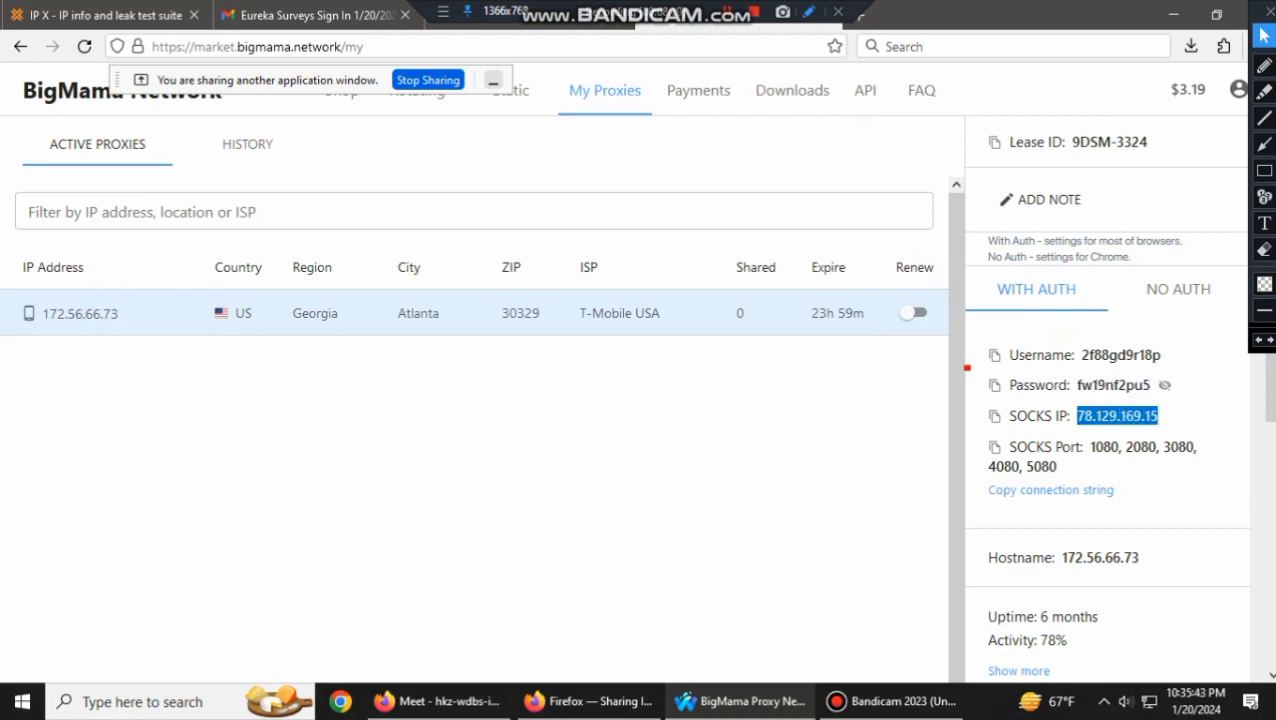
pyautogui.rightClick(1110, 416)
pyautogui.click(1065, 443)
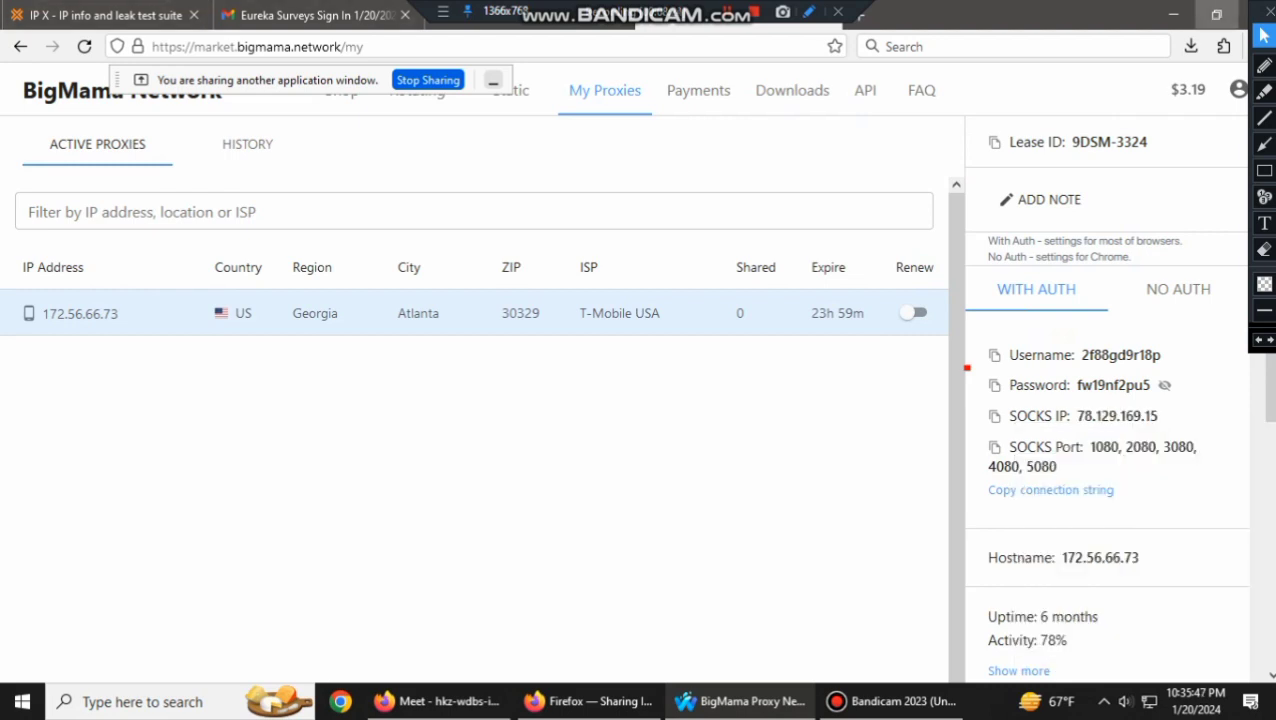
pyautogui.click(1224, 46)
pyautogui.click(1054, 115)
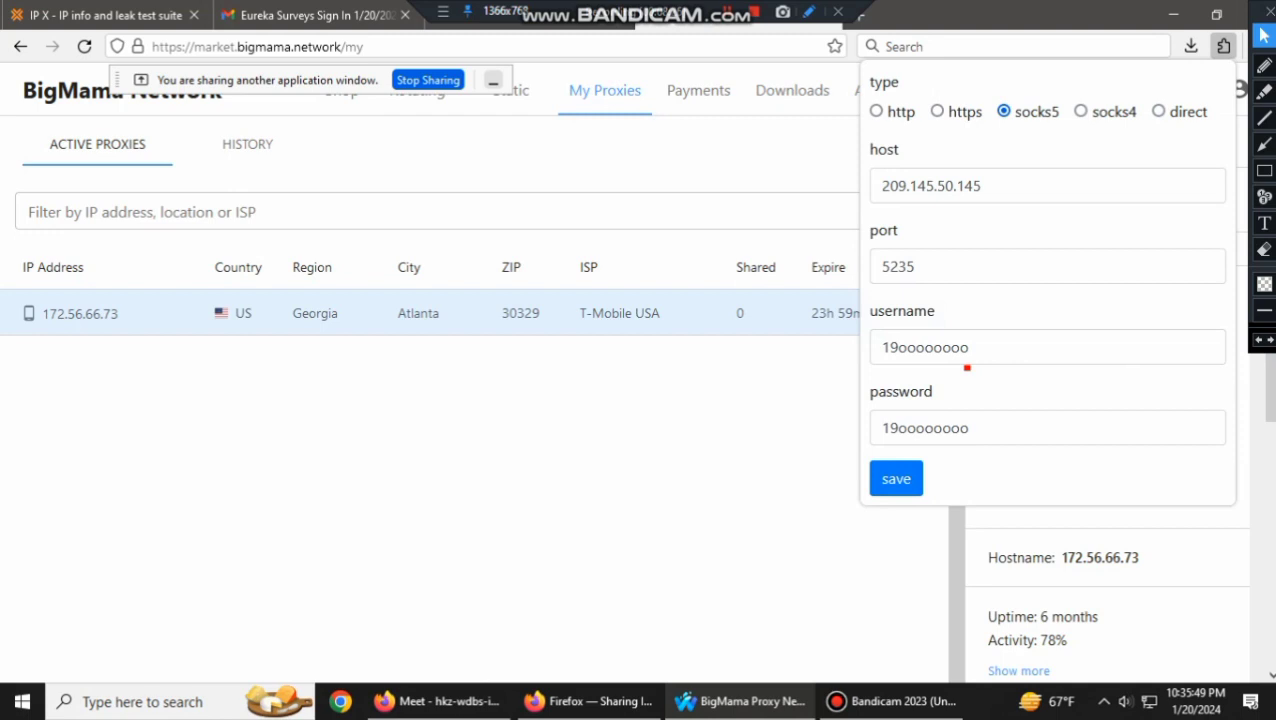
pyautogui.moveTo(985, 186); pyautogui.dragTo(872, 187)
pyautogui.click(840, 208)
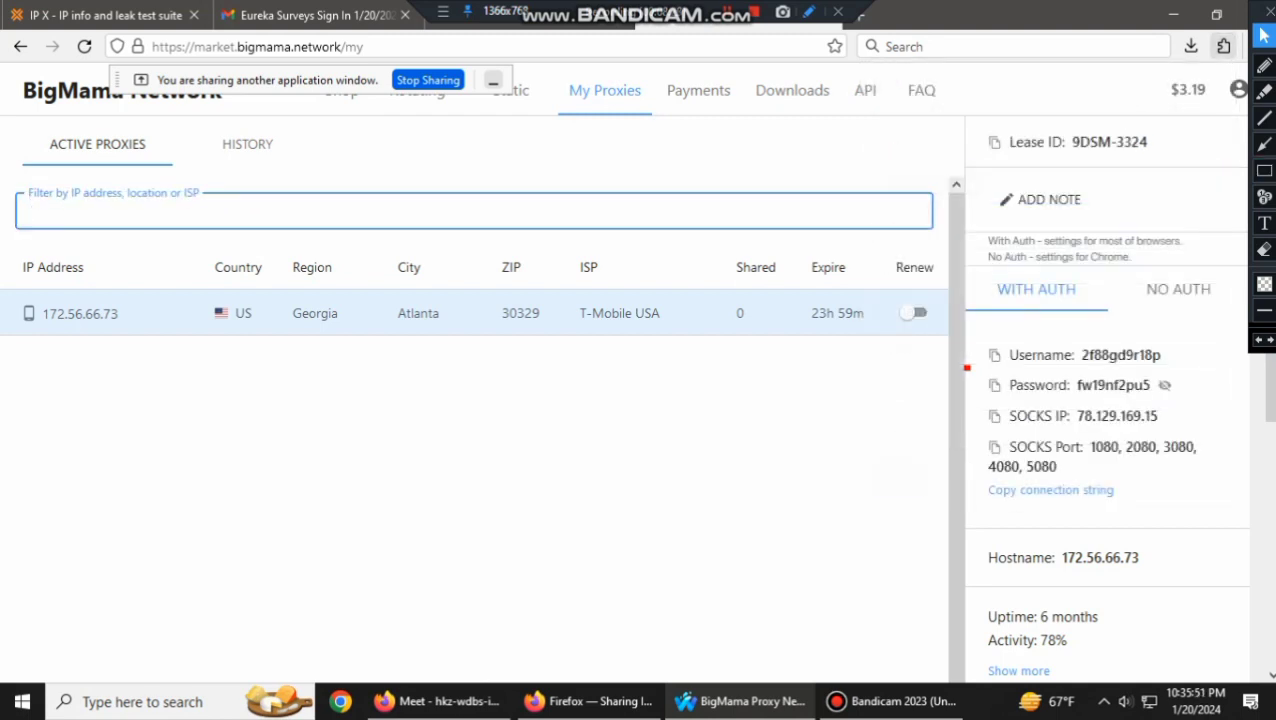
pyautogui.click(1224, 46)
pyautogui.click(989, 115)
pyautogui.click(980, 186)
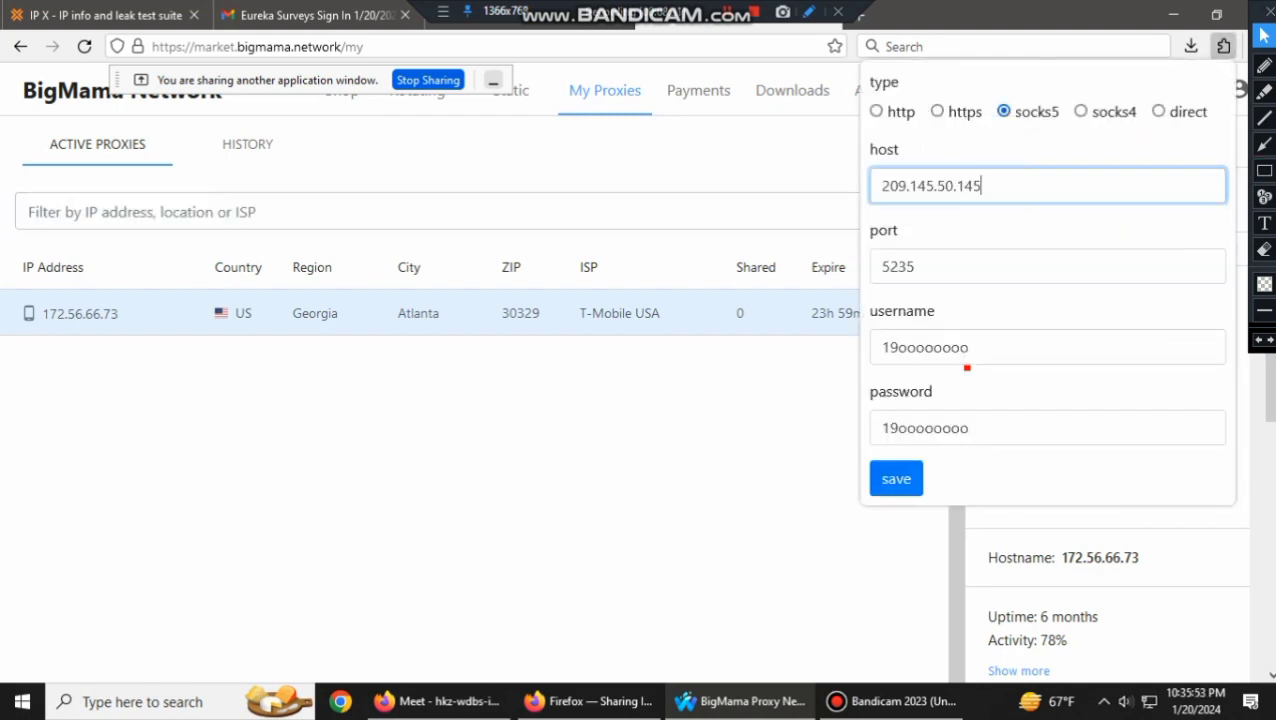
pyautogui.click(840, 210)
# Replace the host in the IpProxyHelper settings form with the copied SOCKS IP 78.129.169.15
pyautogui.click(1224, 46)
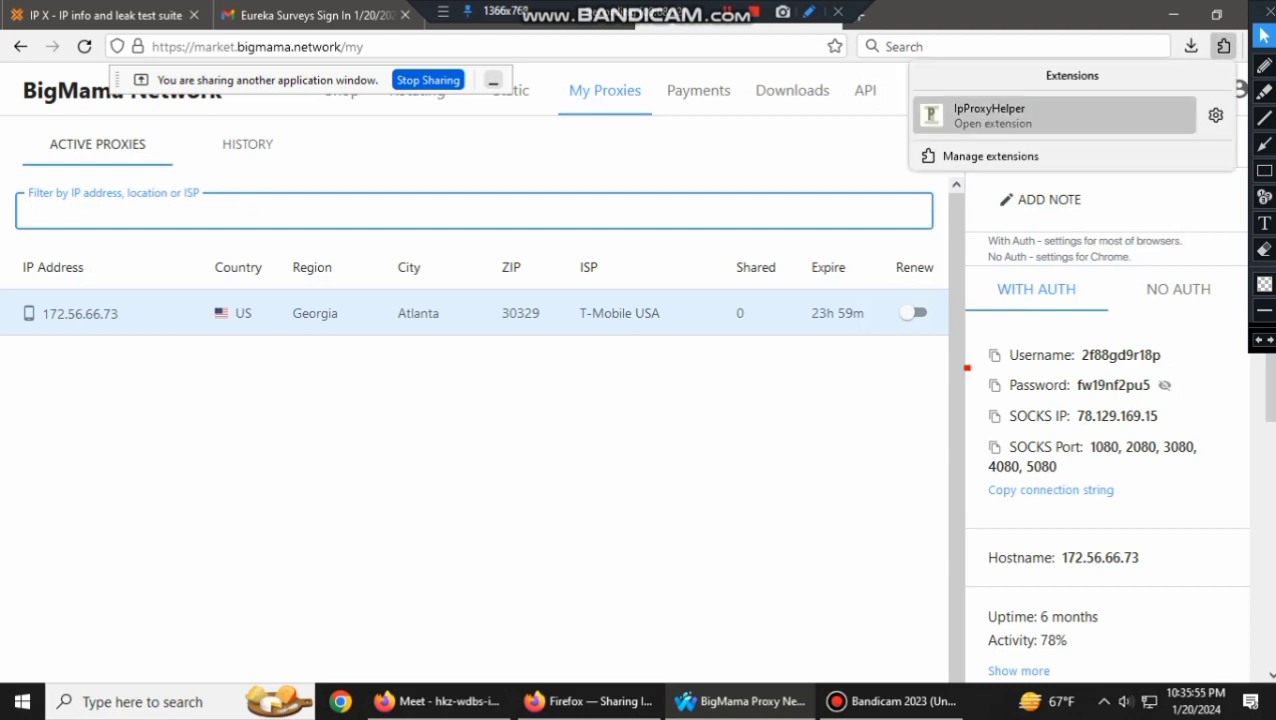
pyautogui.click(989, 115)
pyautogui.click(980, 186)
pyautogui.click(966, 186)
pyautogui.click(912, 186)
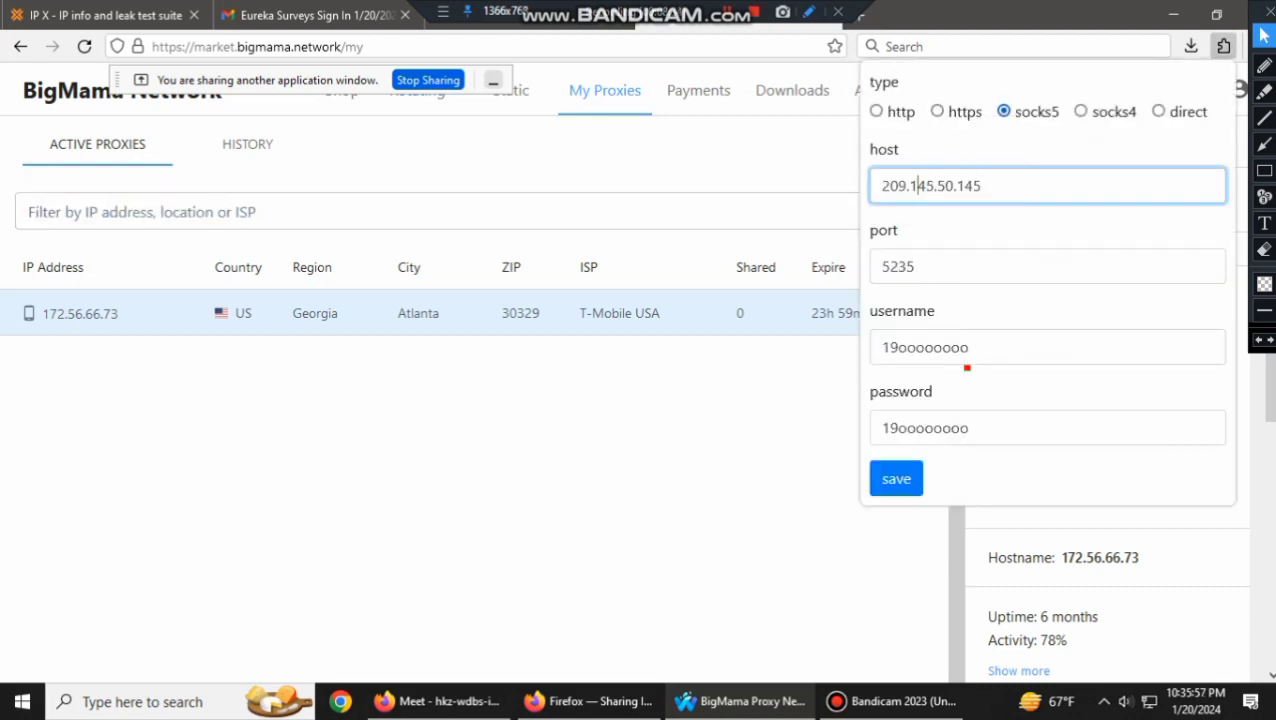
pyautogui.click(908, 186)
pyautogui.moveTo(881, 186); pyautogui.dragTo(983, 186)
pyautogui.hotkey('ctrl', 'v')
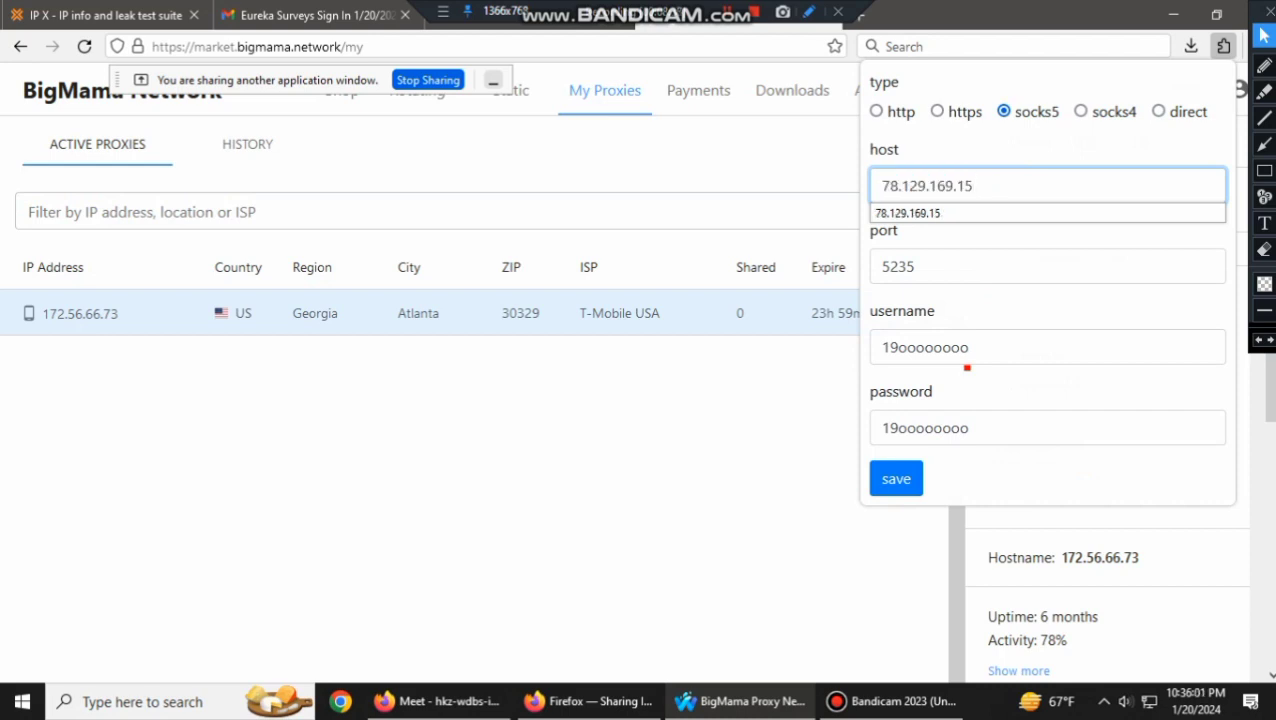
# Set the proxy port to 1080 and save the extension settings
pyautogui.press('Tab')
pyautogui.write('1080')
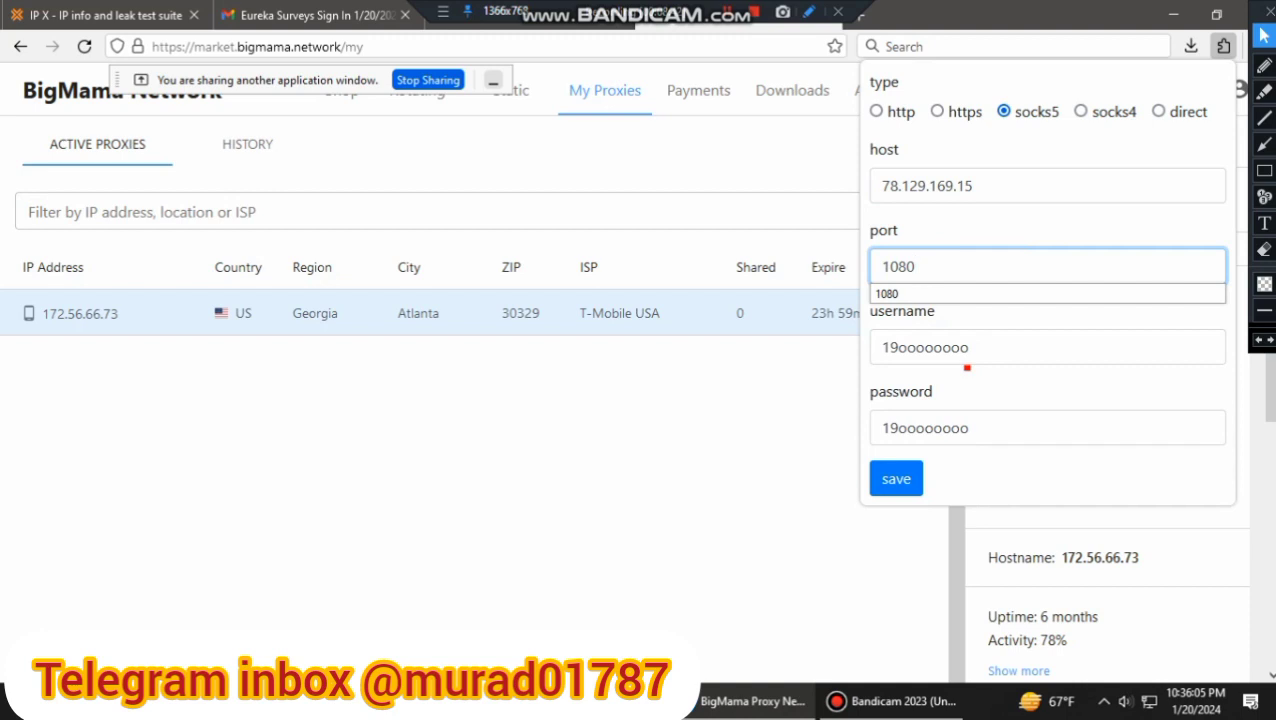
pyautogui.click(896, 478)
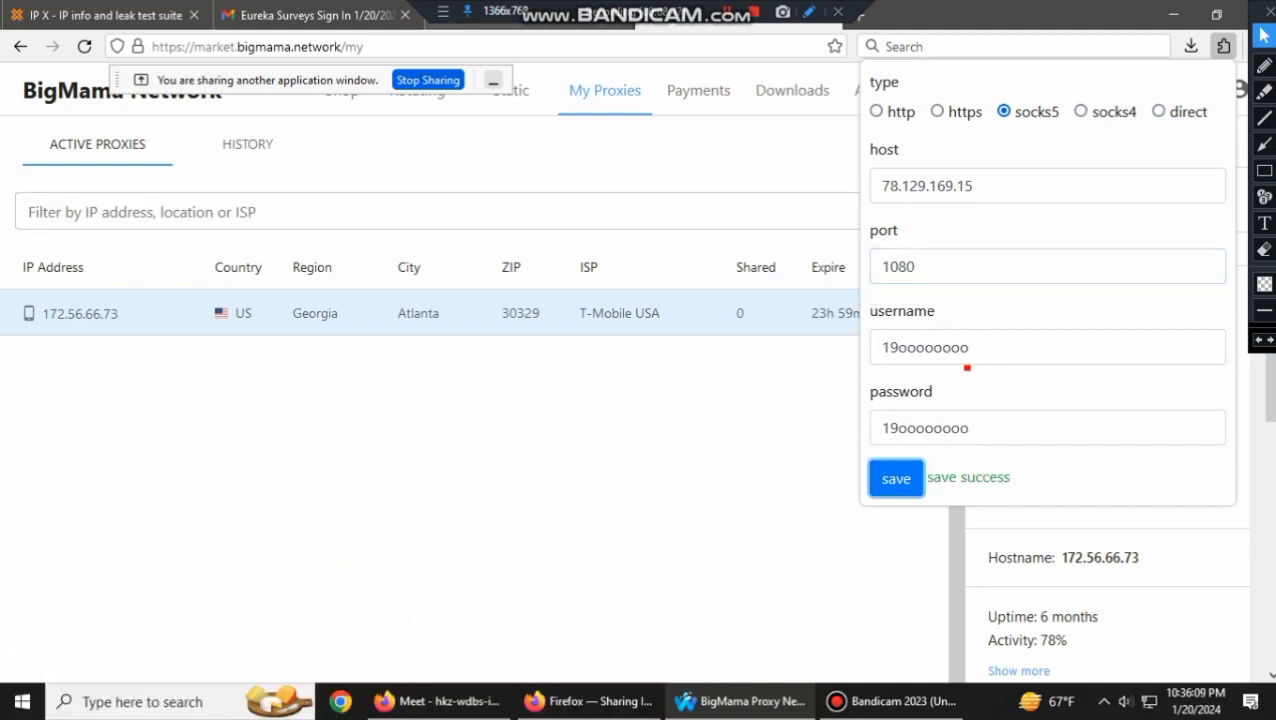
# Close the extension form and copy the proxy username from the lease's connection details
pyautogui.click(528, 22)
pyautogui.hotkey('ctrl', 'Tab')
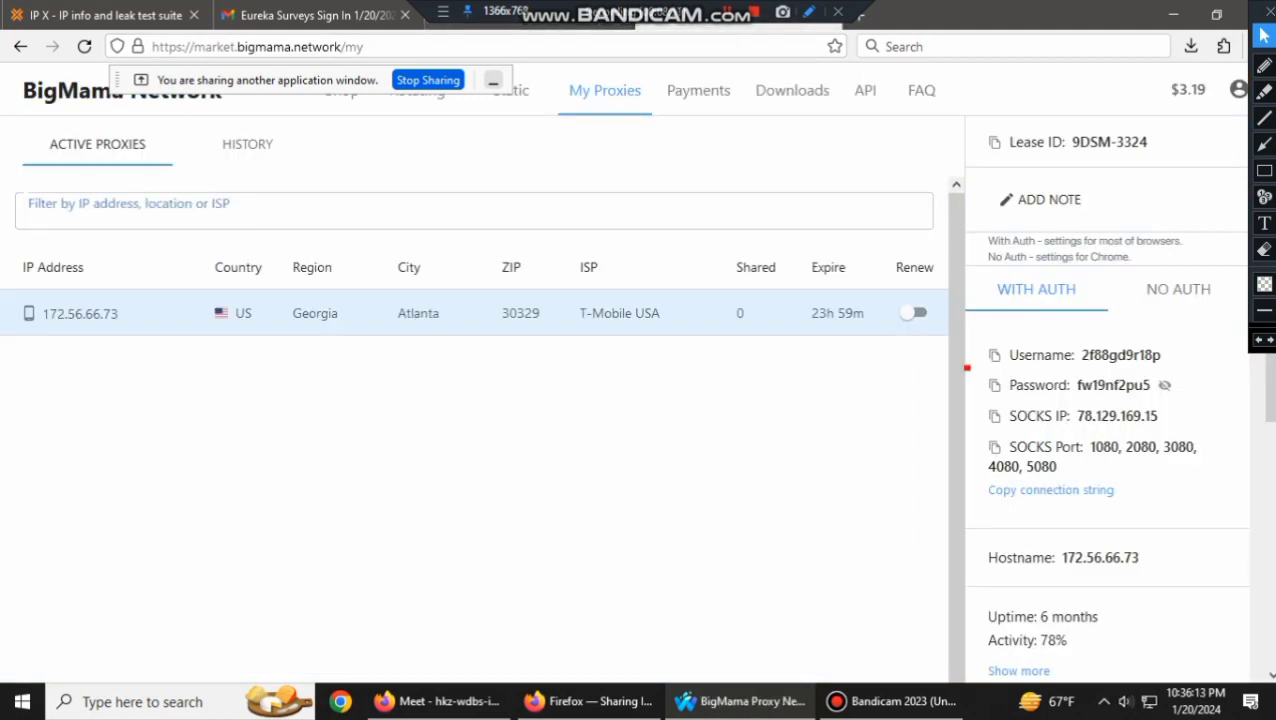
pyautogui.doubleClick(1120, 355)
pyautogui.rightClick(1120, 356)
pyautogui.click(1066, 376)
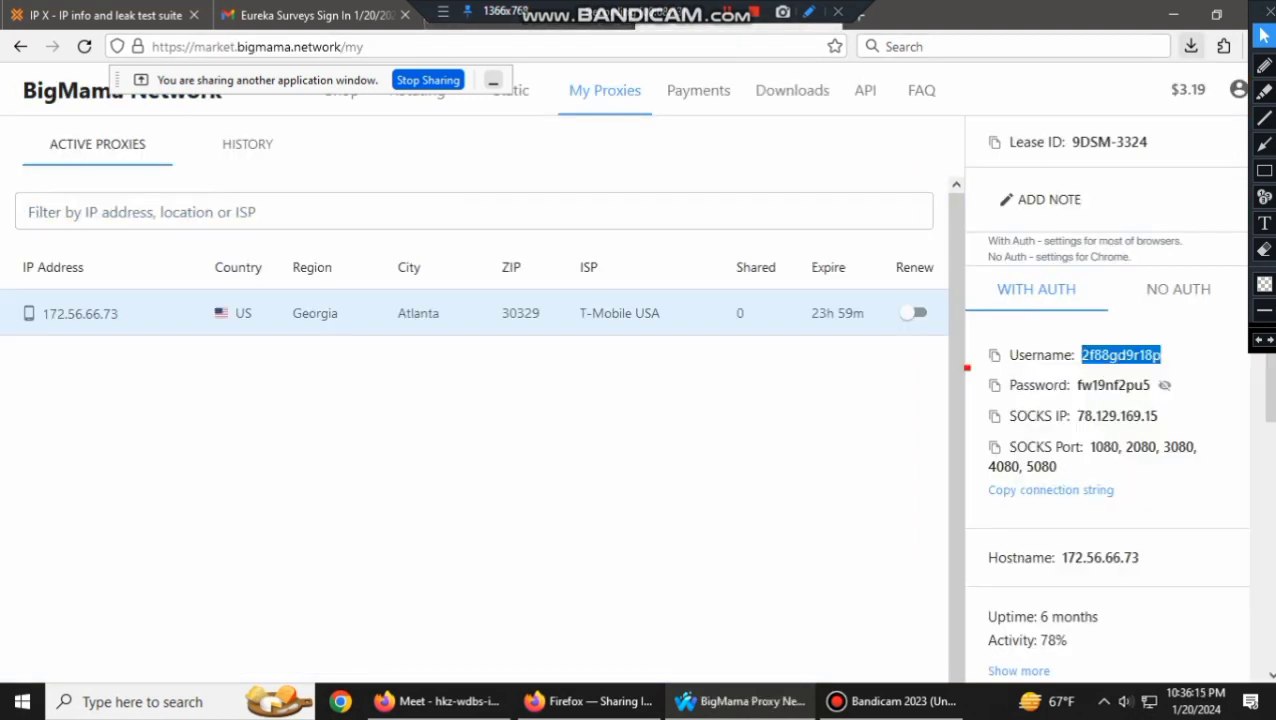
# Replace the username in the IpProxyHelper form with the copied proxy username, save the settings and close the form
pyautogui.click(1223, 46)
pyautogui.click(1000, 114)
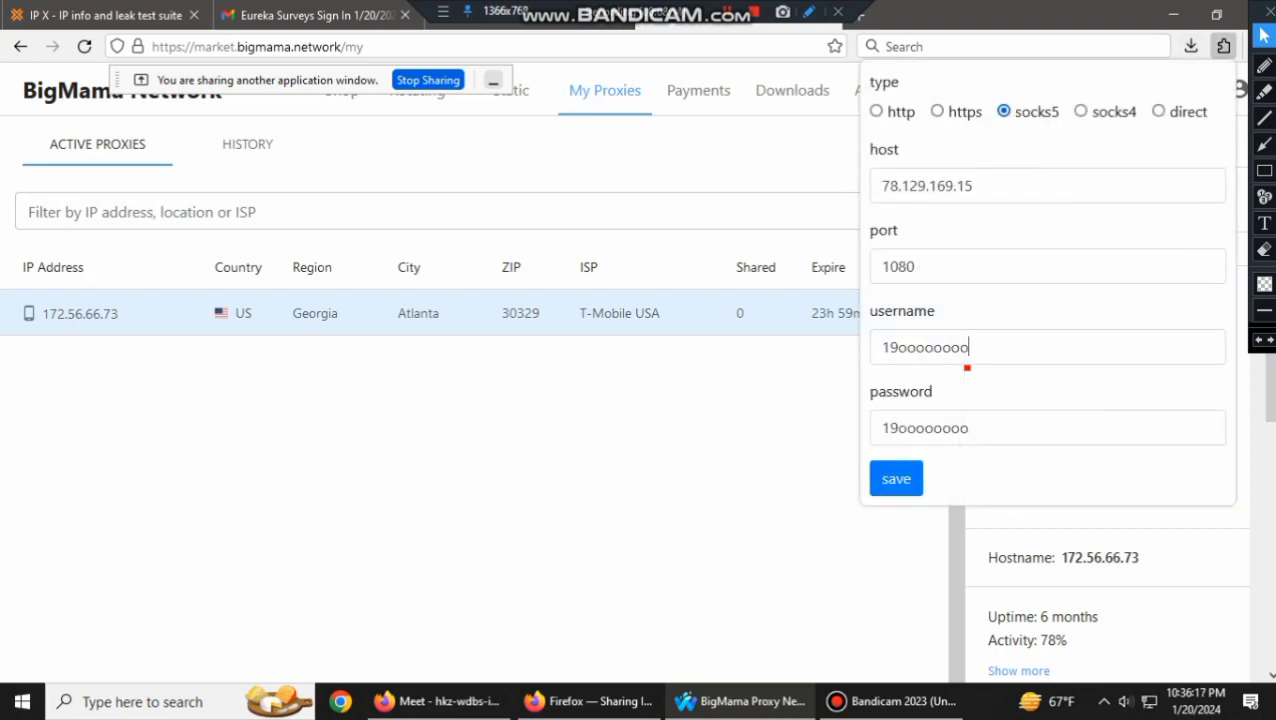
pyautogui.doubleClick(966, 364)
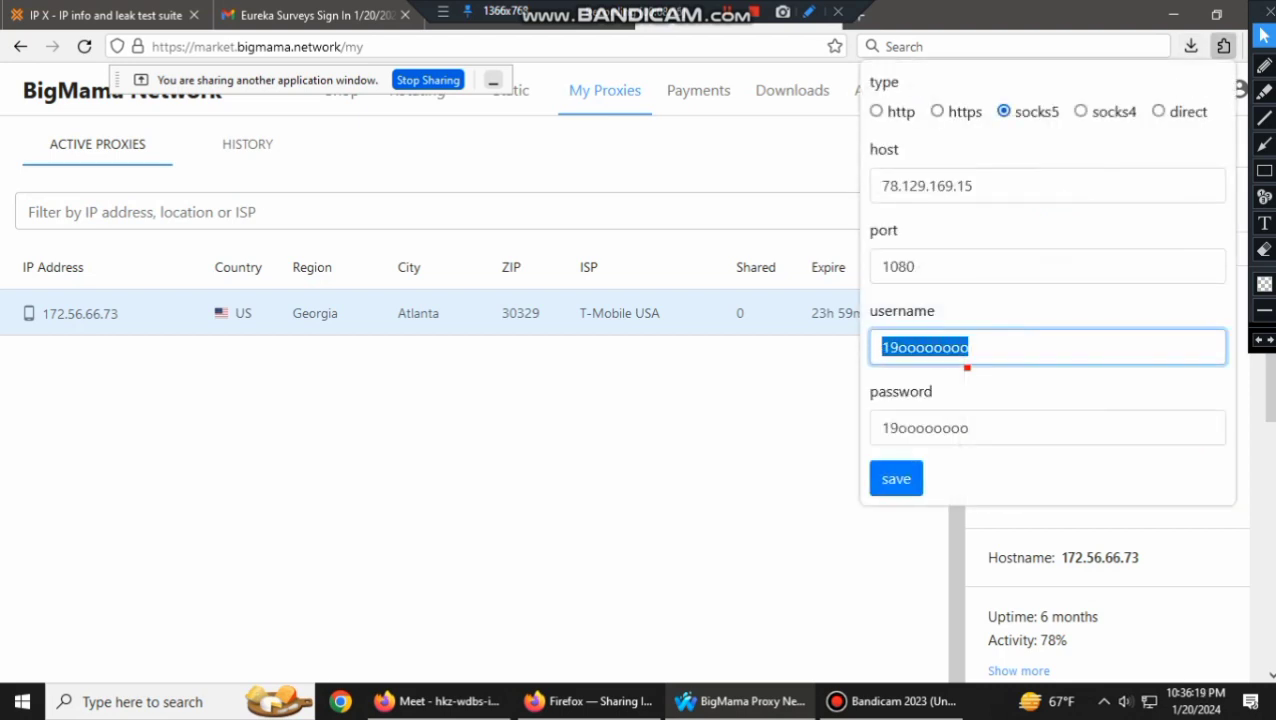
pyautogui.hotkey('ctrl', 'v')
pyautogui.press('Return')
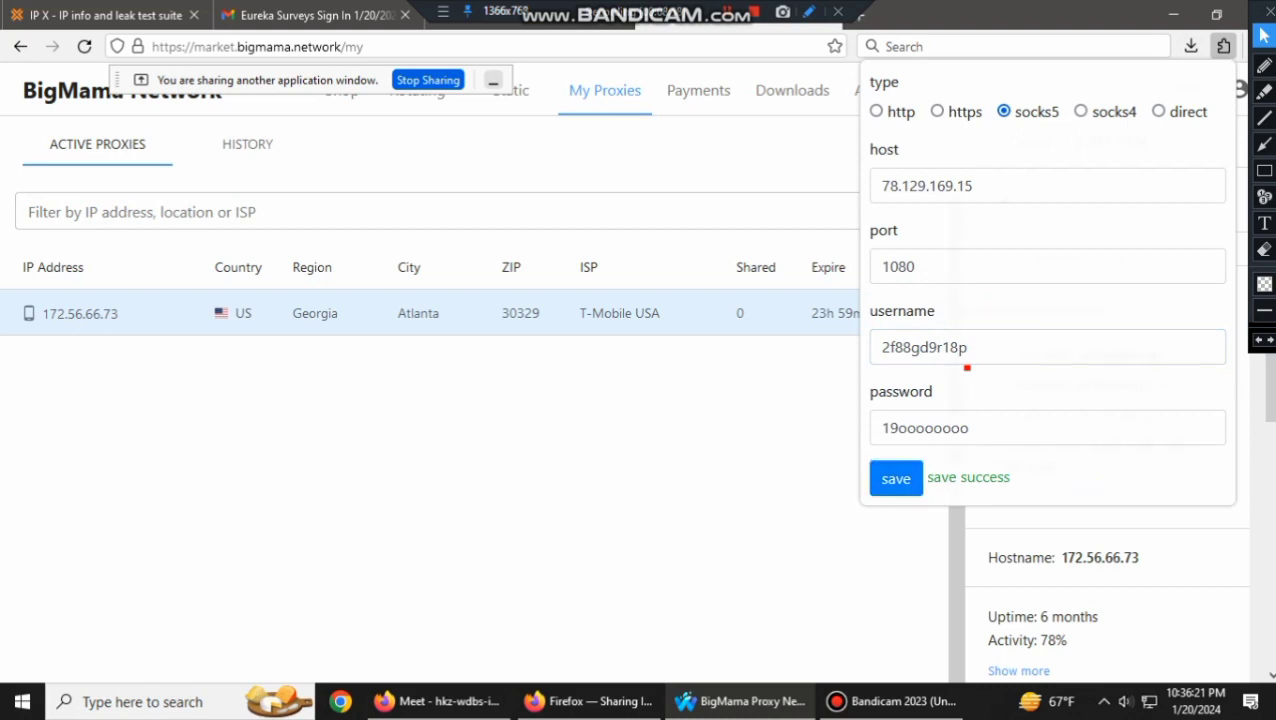
pyautogui.press('Escape')
# Copy the proxy password from the lease's connection details
pyautogui.doubleClick(1113, 385)
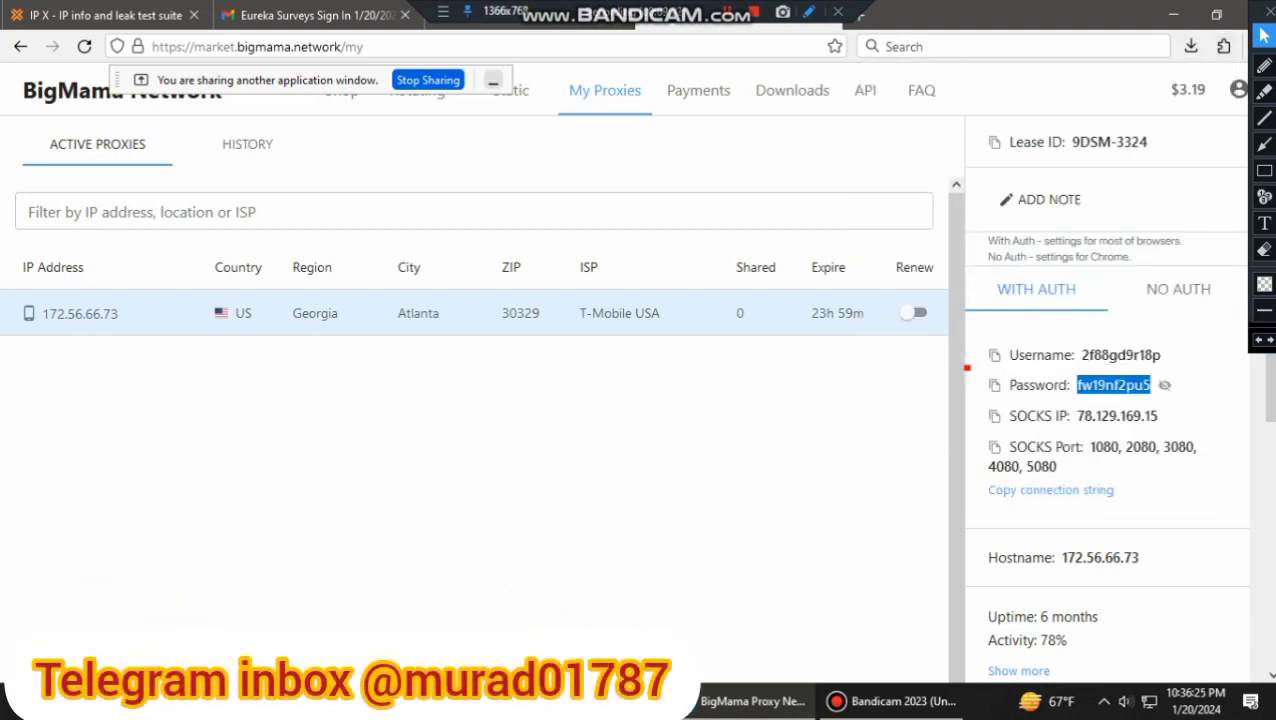
pyautogui.rightClick(1113, 384)
pyautogui.click(1113, 400)
pyautogui.click(1113, 400)
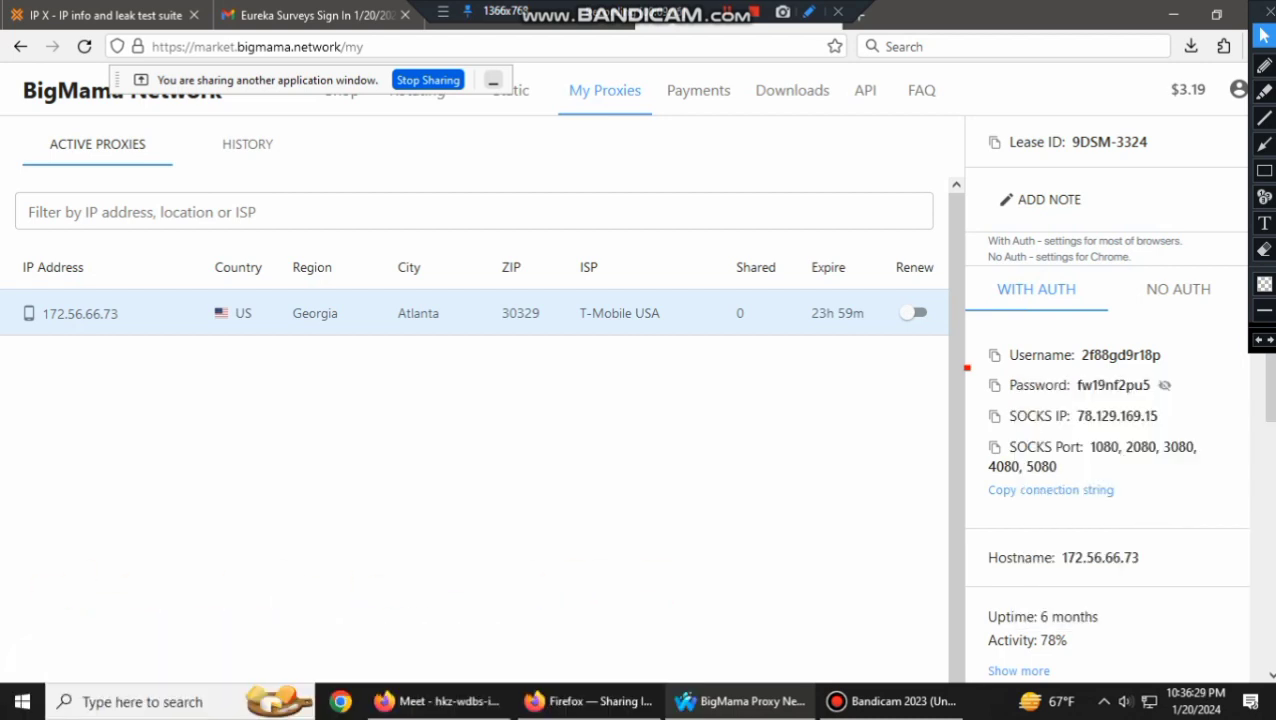
# Replace the password in the IpProxyHelper form with the copied proxy password and save the settings
pyautogui.click(1223, 46)
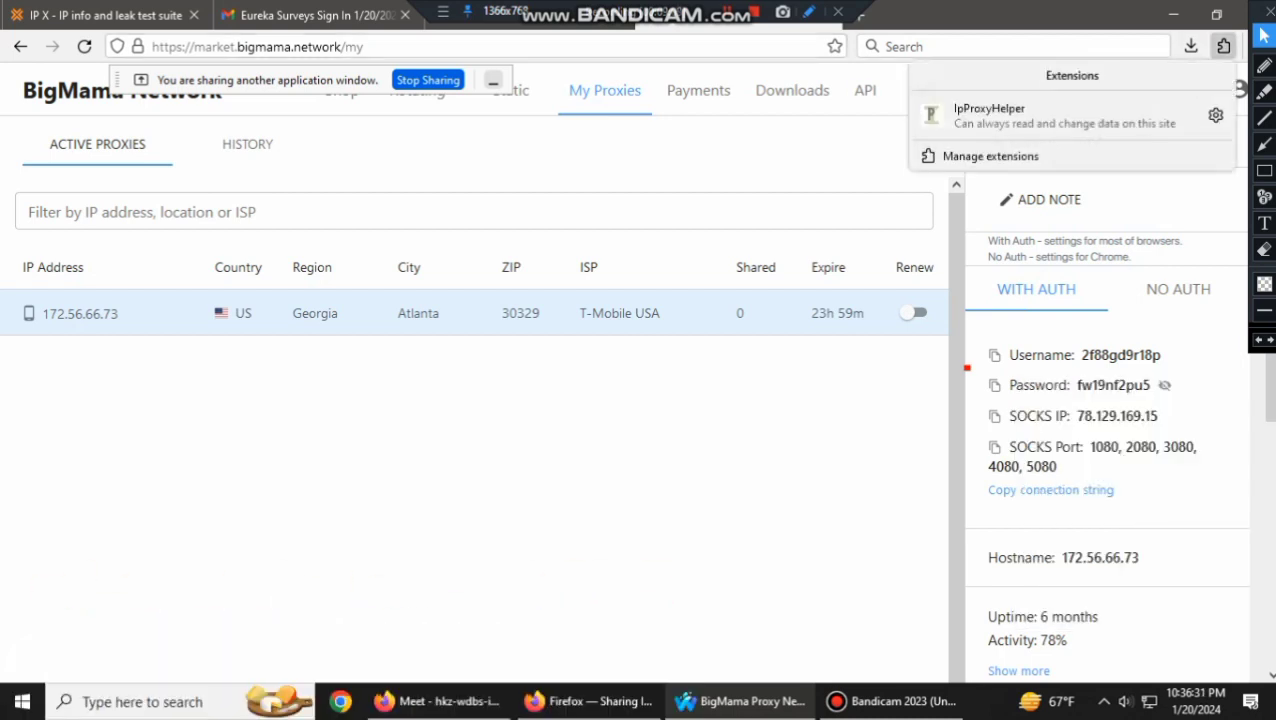
pyautogui.click(989, 115)
pyautogui.doubleClick(966, 426)
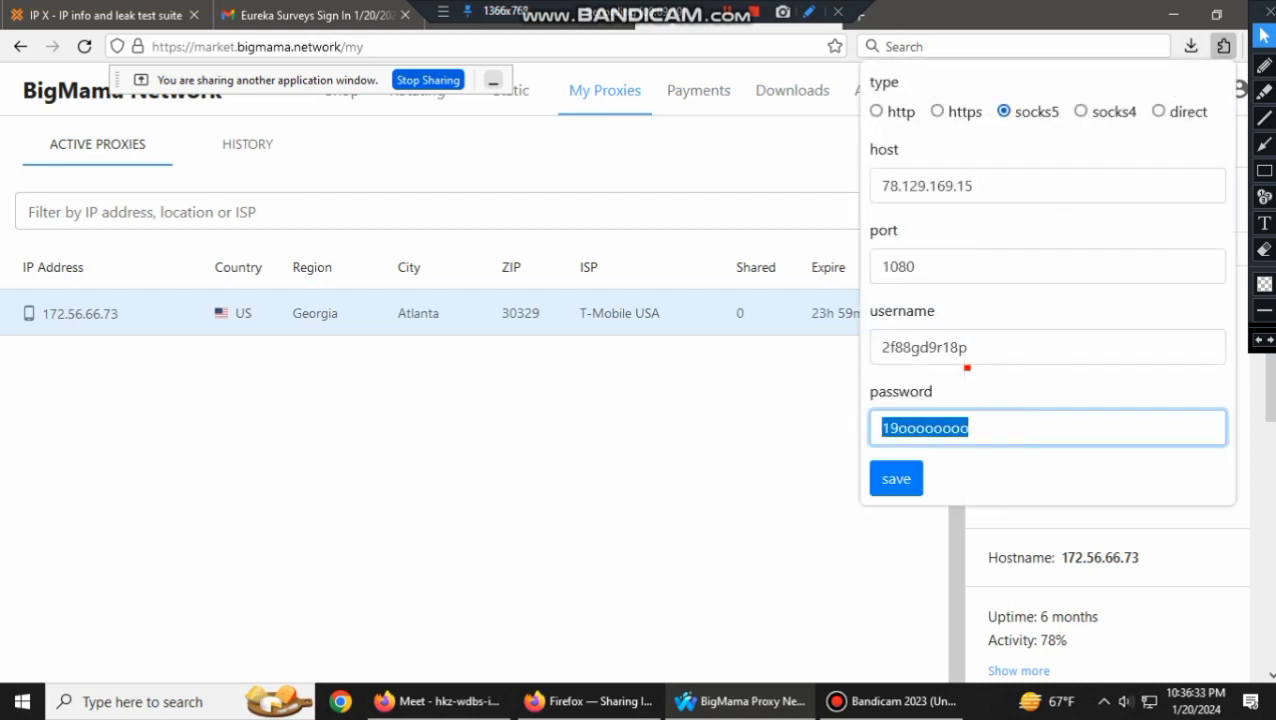
pyautogui.hotkey('ctrl', 'v')
pyautogui.press('Return')
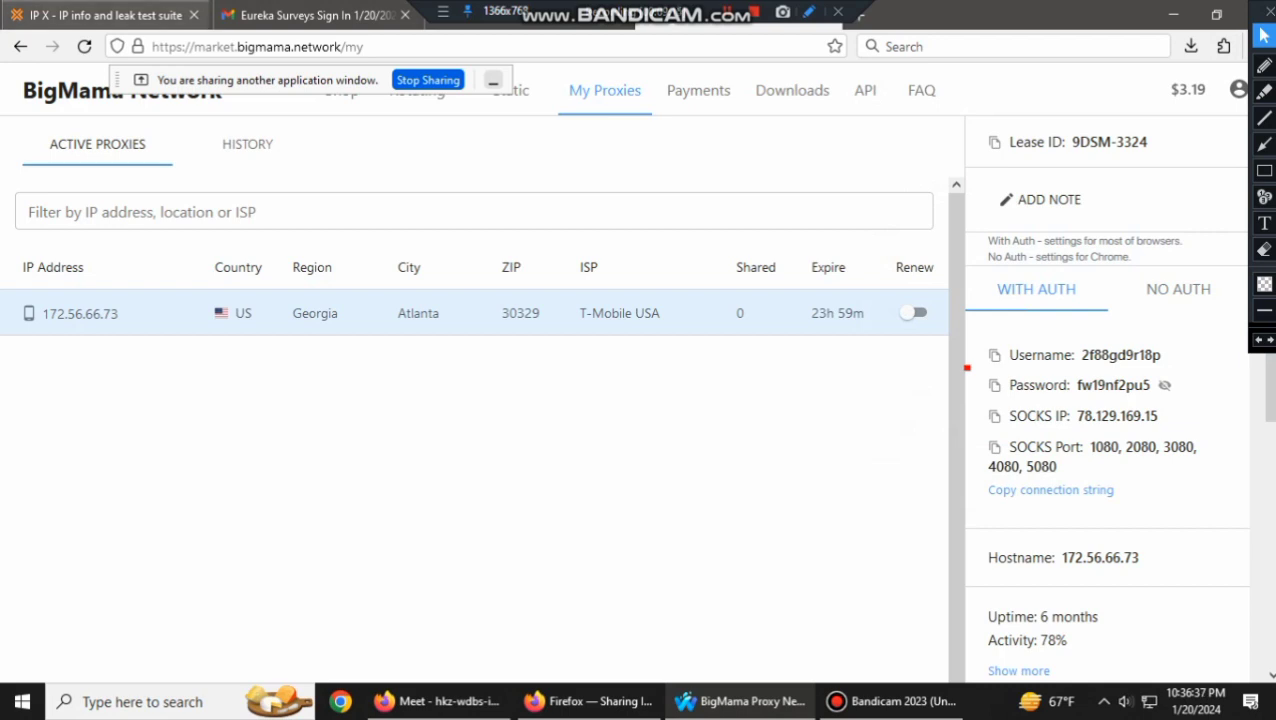
# Reload the IP X page and check the IP address, city, ISP and IP type in its geolocation details
pyautogui.click(106, 16)
pyautogui.click(84, 46)
pyautogui.click(84, 46)
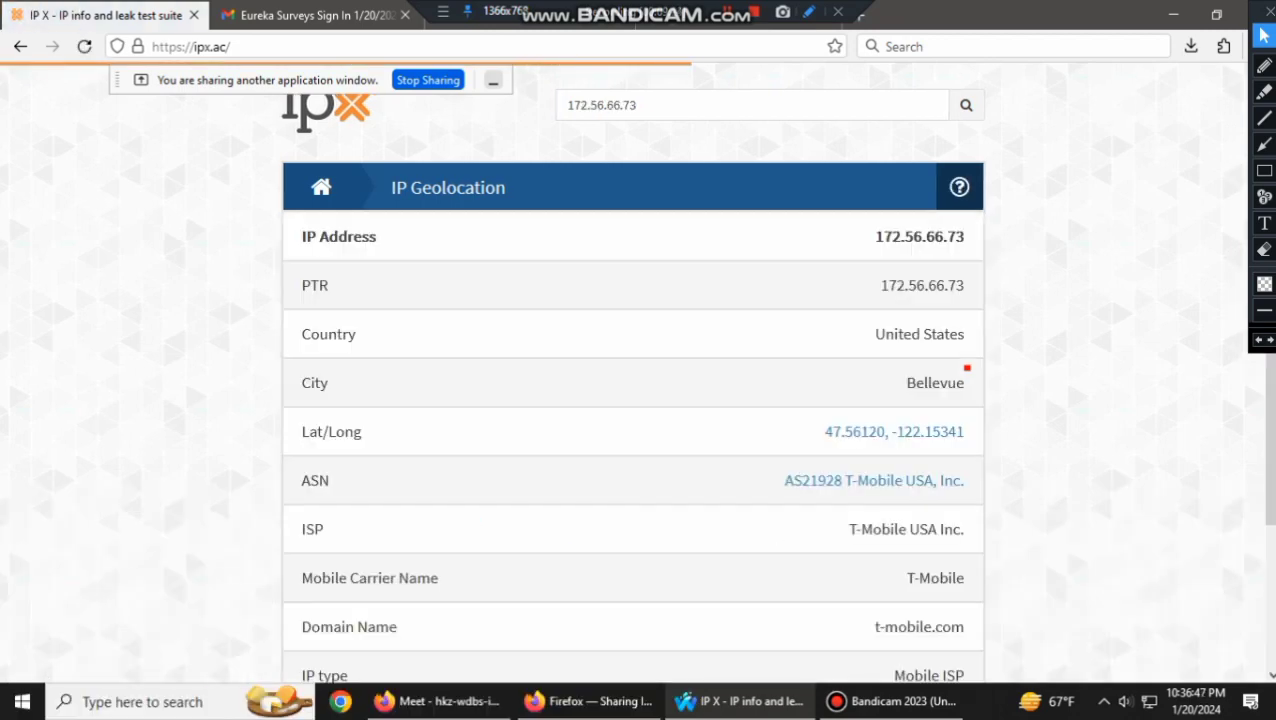
pyautogui.scroll(-3, 967, 368)
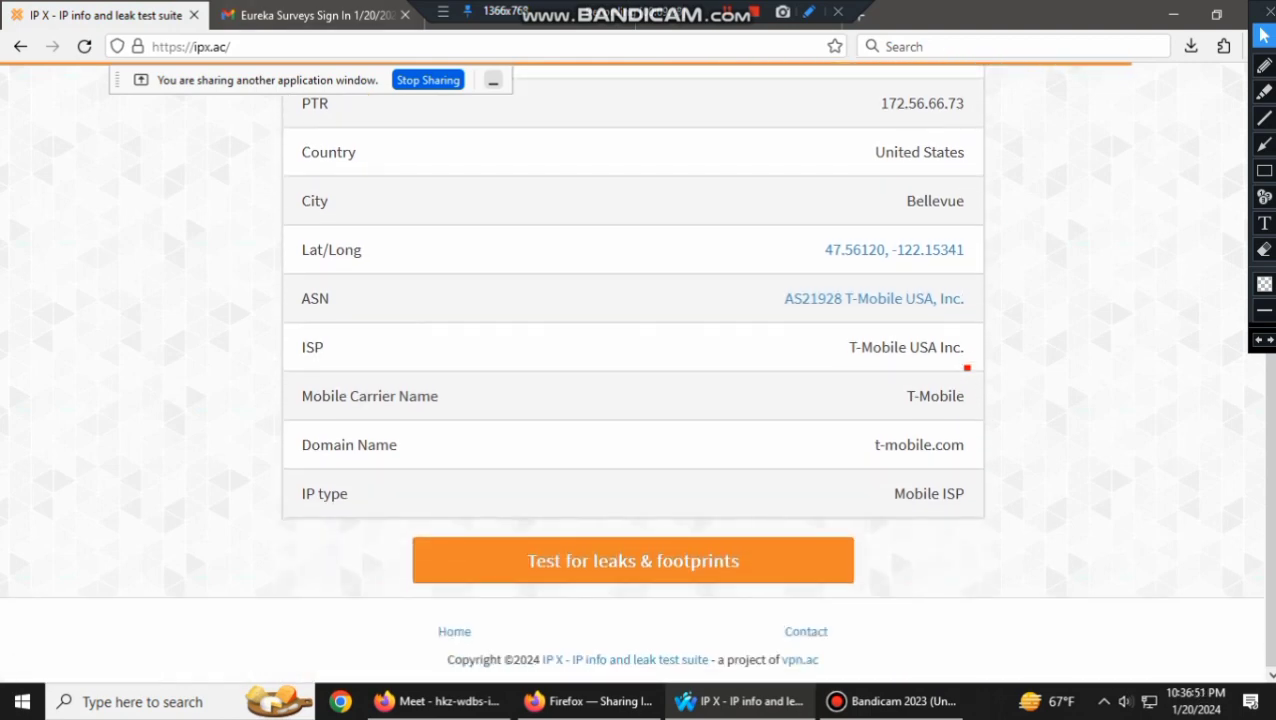
pyautogui.scroll(3, 967, 368)
pyautogui.scroll(-3, 967, 368)
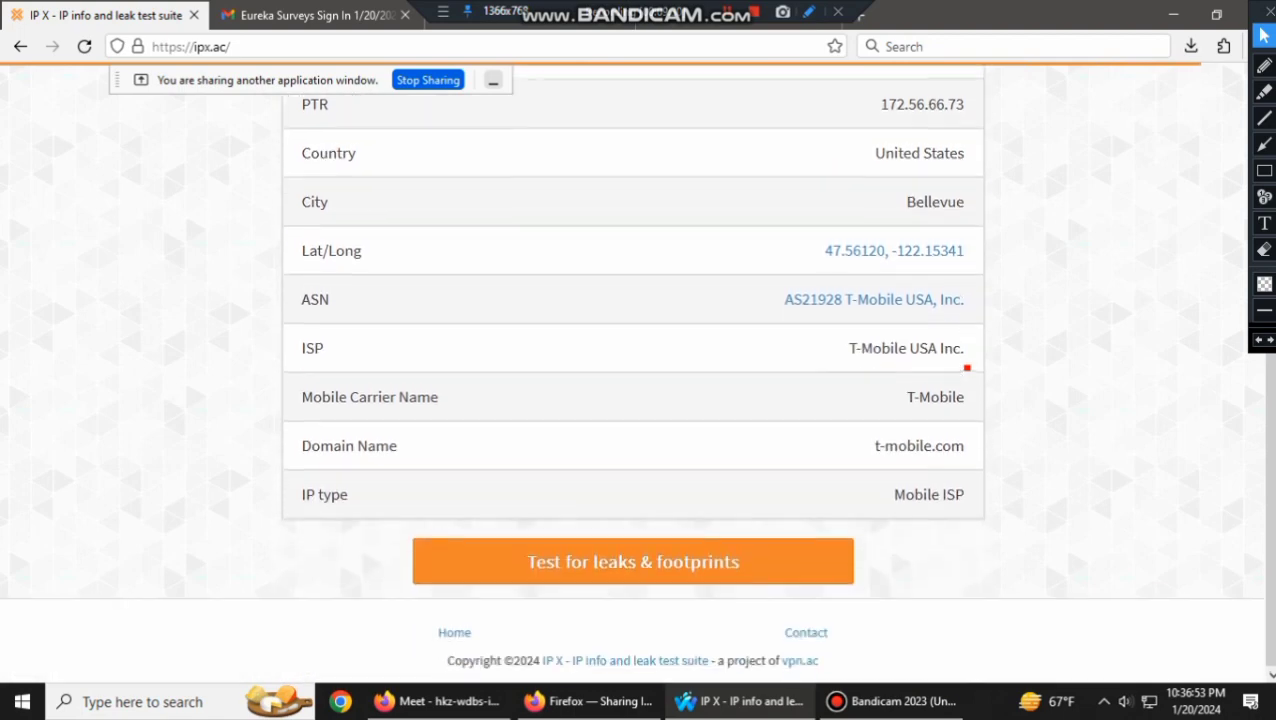
pyautogui.scroll(3, 967, 368)
# Open whoer.net and check the IP location, ISP, DNS, proxy and blacklist status, and disguise rating
pyautogui.hotkey('ctrl', 'l')
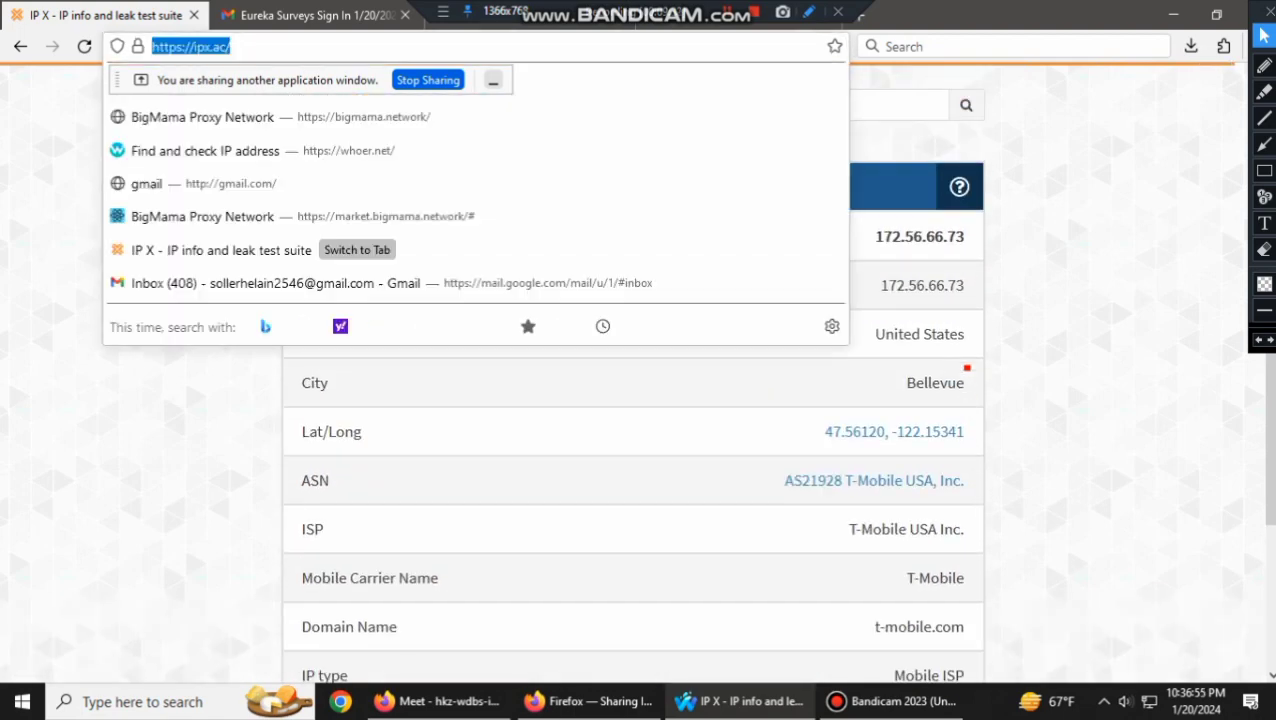
pyautogui.press('Down')
pyautogui.press('Down')
pyautogui.press('Return')
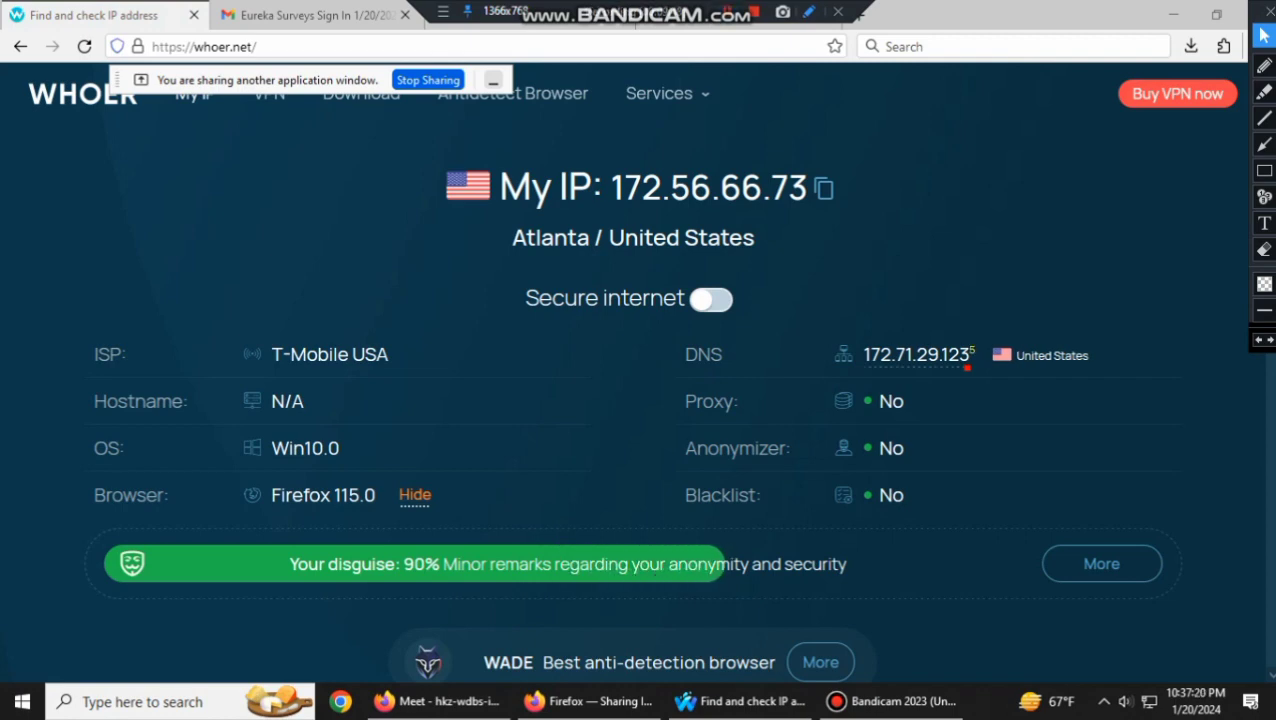
pyautogui.scroll(-2, 967, 367)
pyautogui.scroll(2, 967, 368)
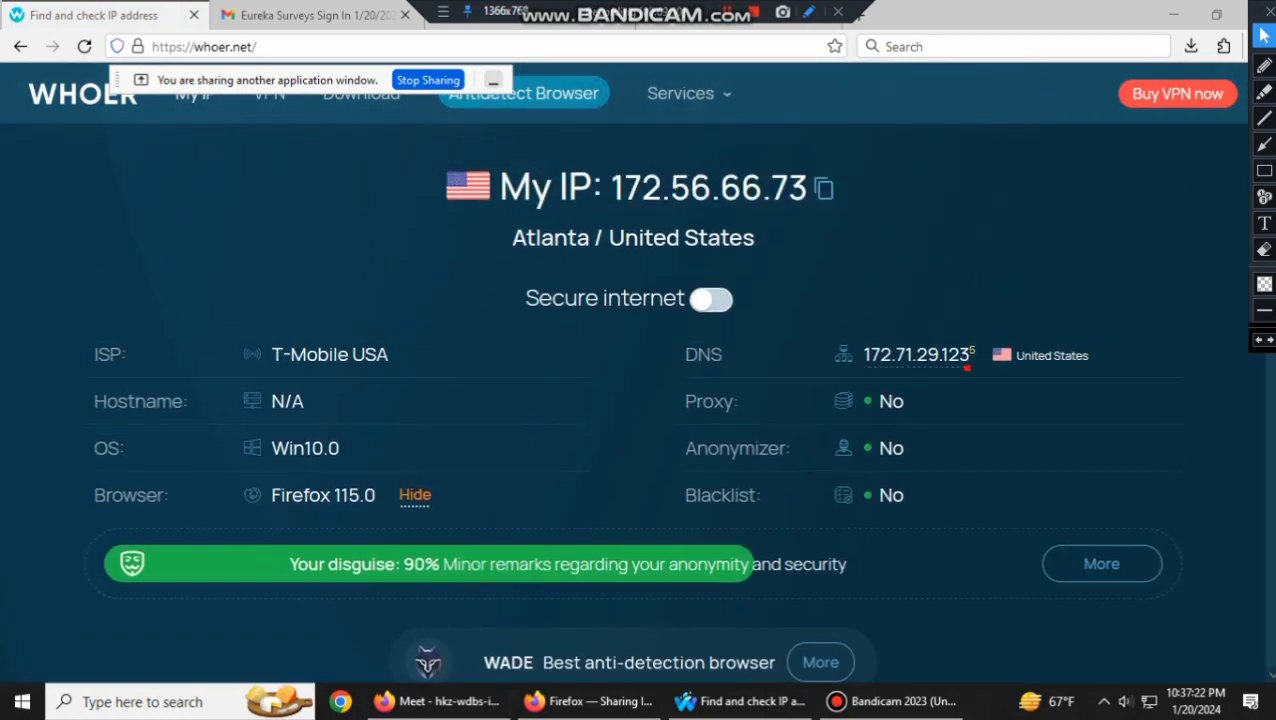